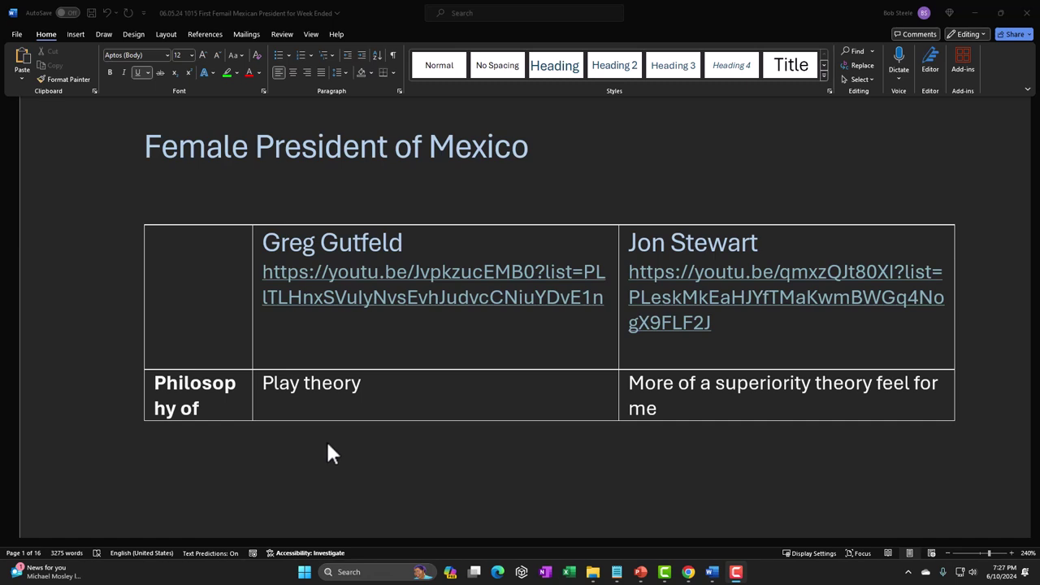
# Step: Examine the Female President of Mexico document from its title to the explicit prepositions under the ChatGTP Headline Prepositions List heading
pyautogui.click(88, 166)
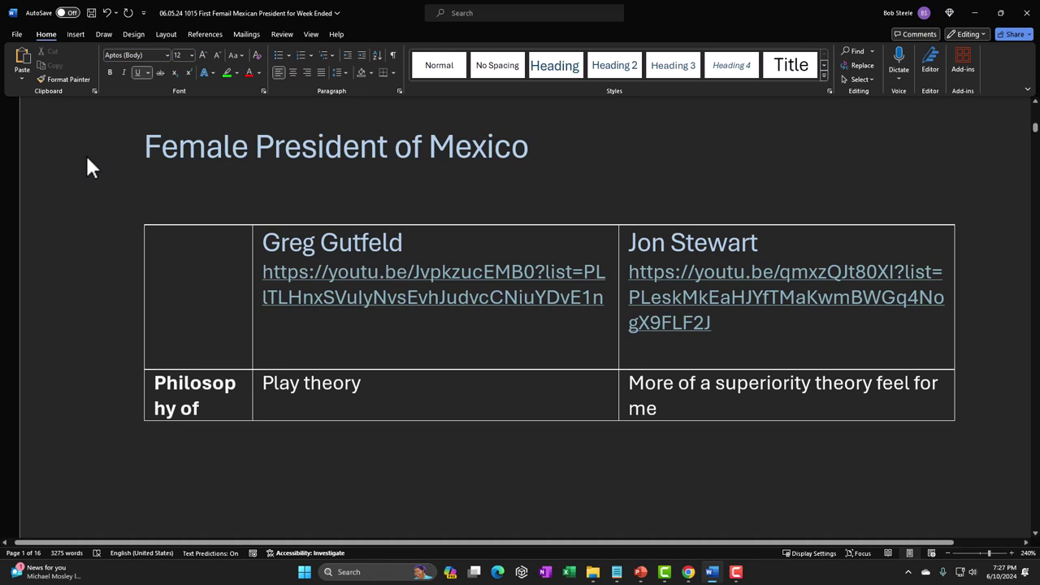
pyautogui.click(87, 167)
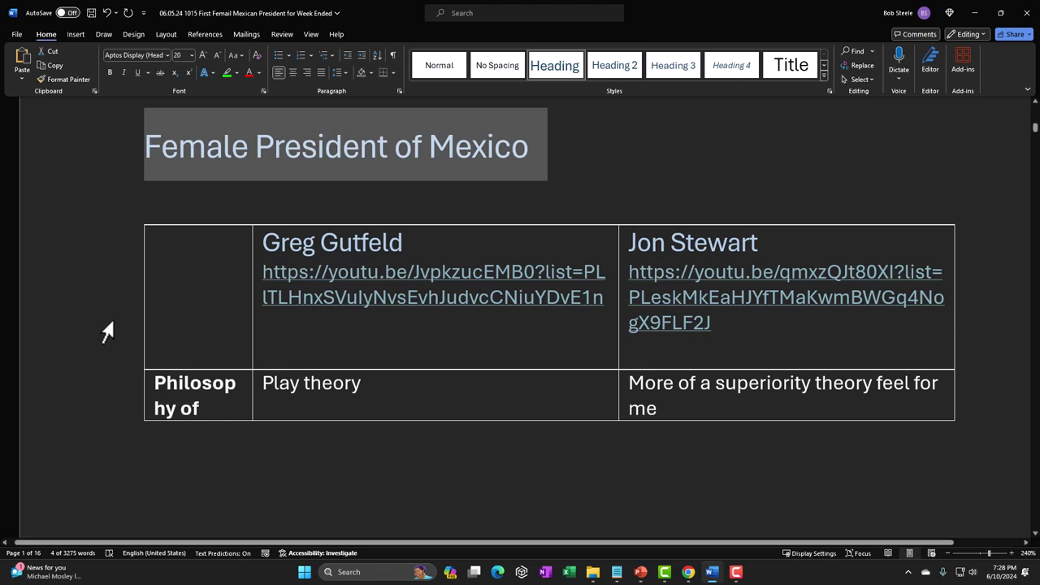
pyautogui.scroll(-15, 106, 331)
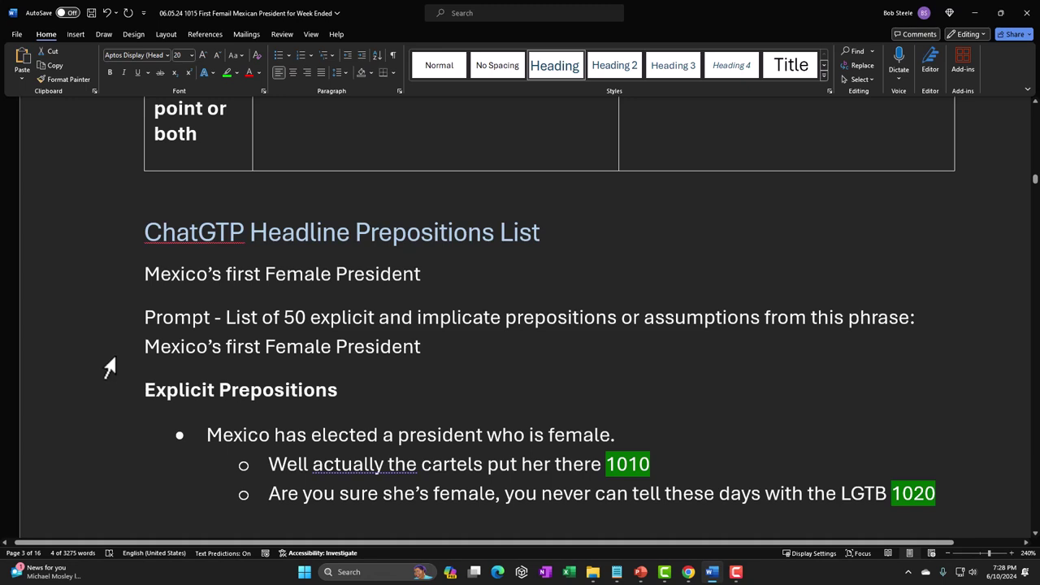
pyautogui.scroll(-1, 120, 366)
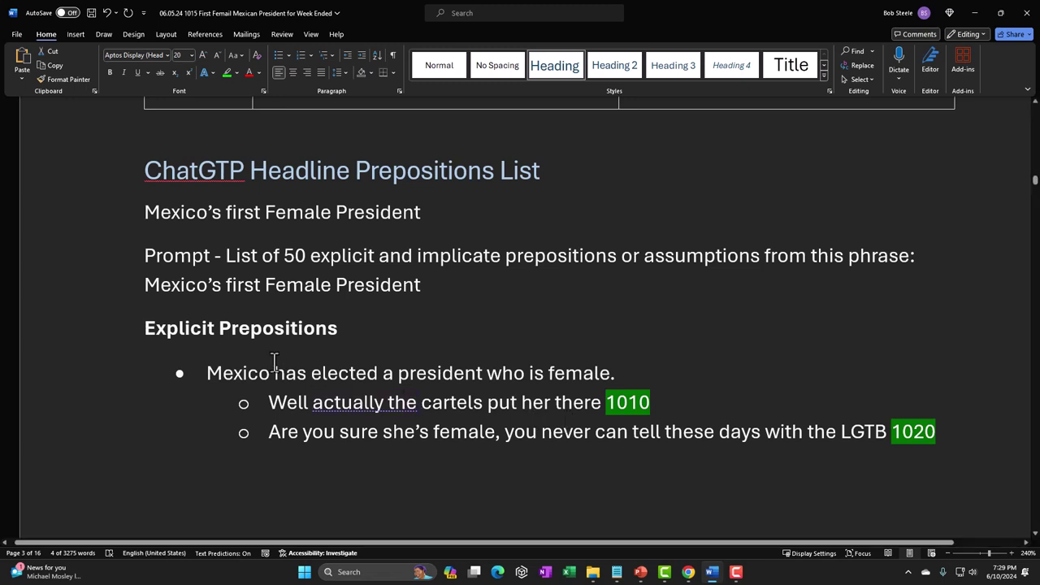
pyautogui.click(79, 173)
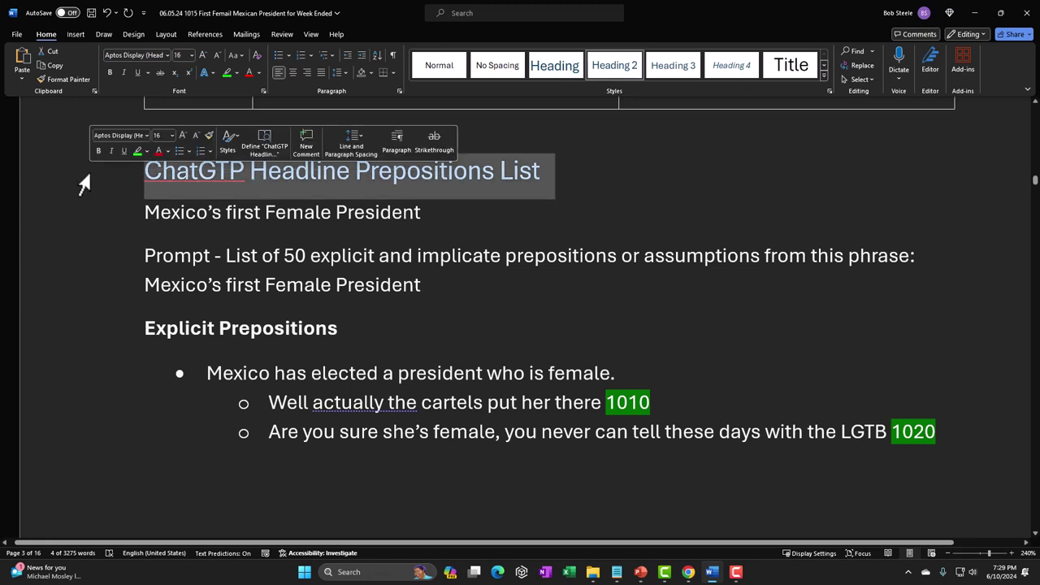
pyautogui.click(96, 225)
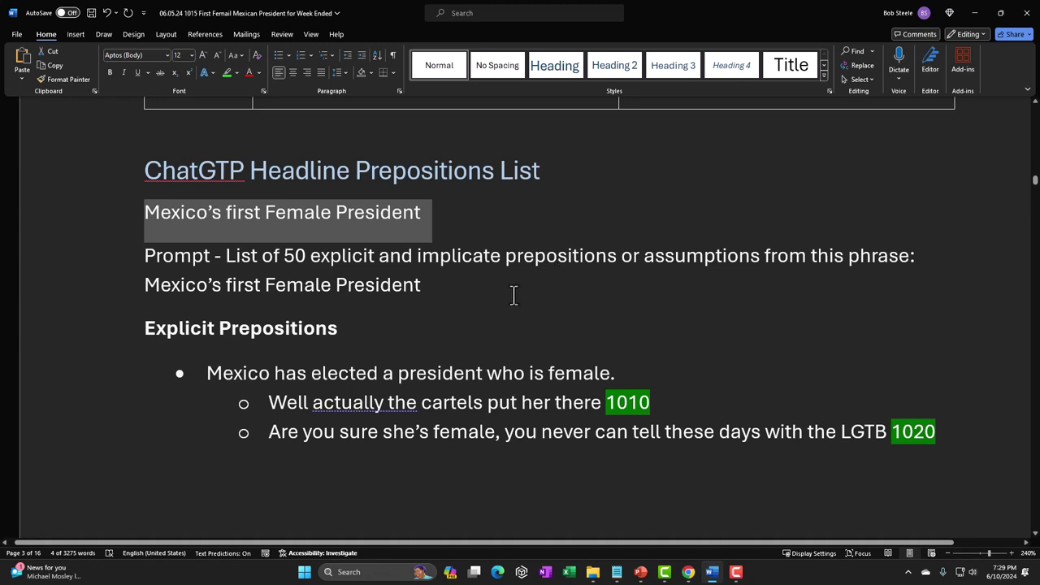
pyautogui.scroll(-5, 514, 295)
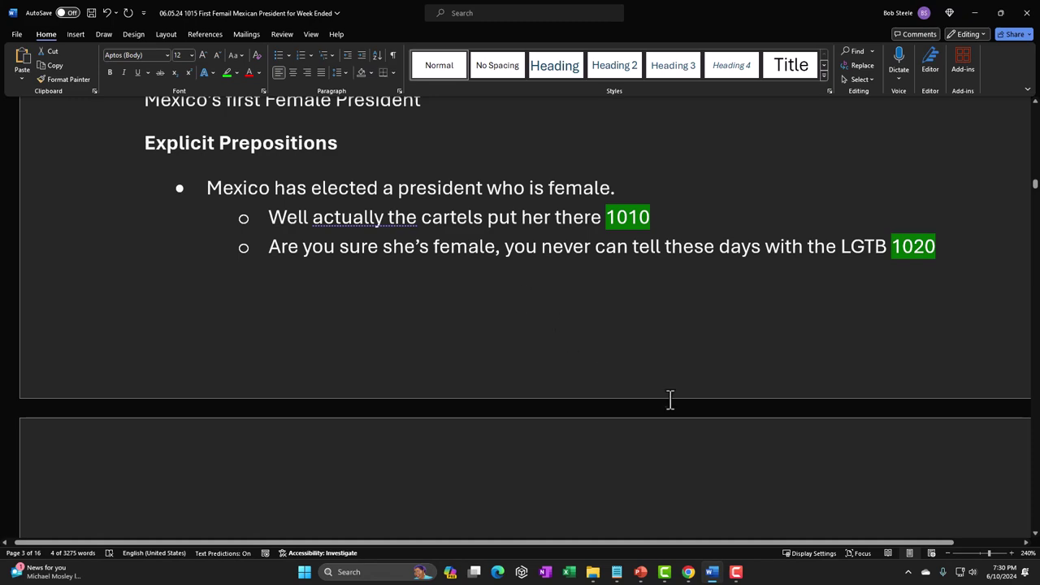
# Step: Rearrange the taskbar so that Chrome and File Explorer sit beside Word
pyautogui.click(713, 572)
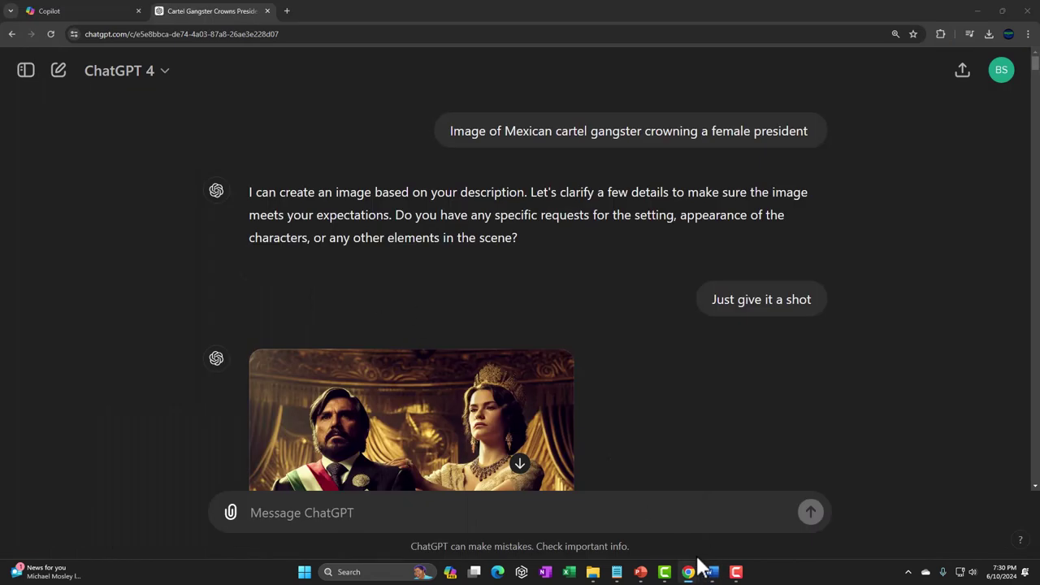
pyautogui.moveTo(712, 572); pyautogui.dragTo(735, 572)
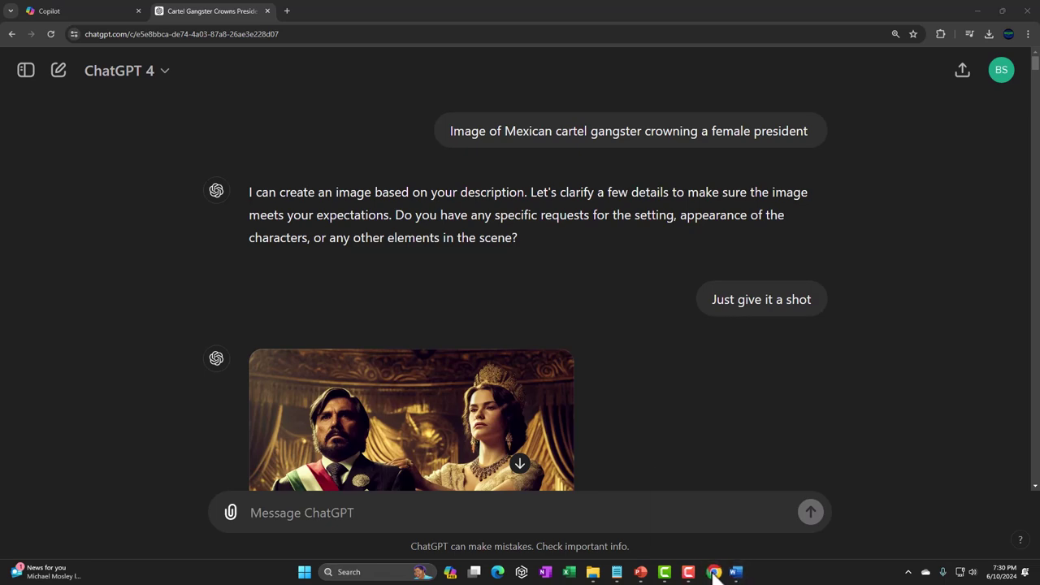
pyautogui.click(735, 572)
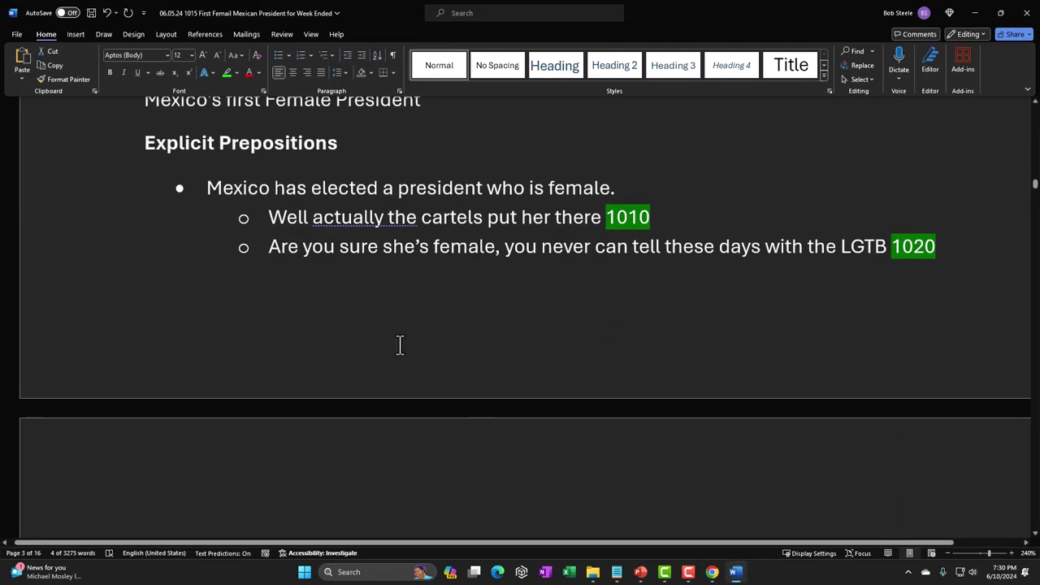
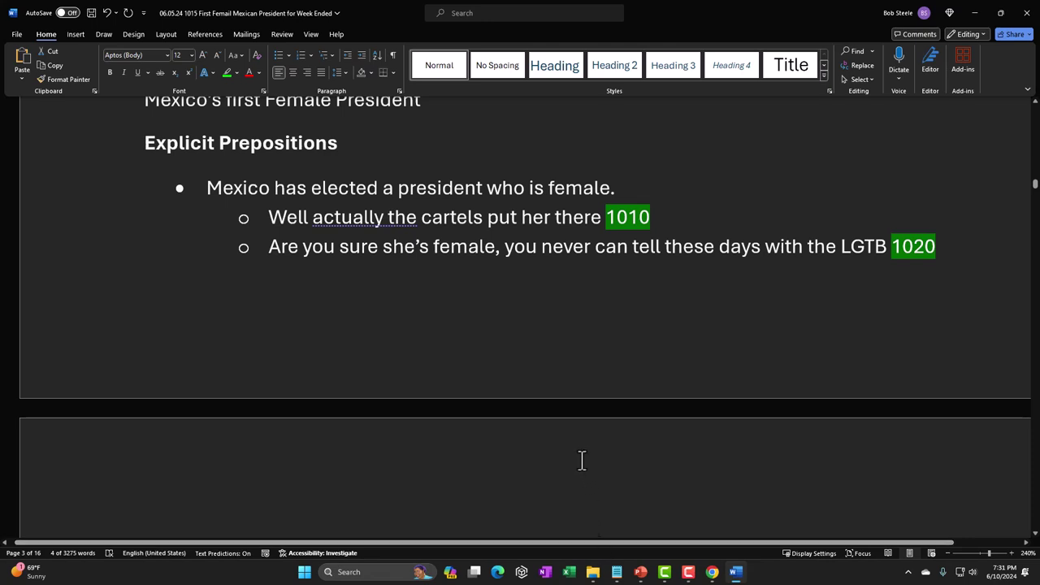
pyautogui.moveTo(592, 572); pyautogui.dragTo(719, 576)
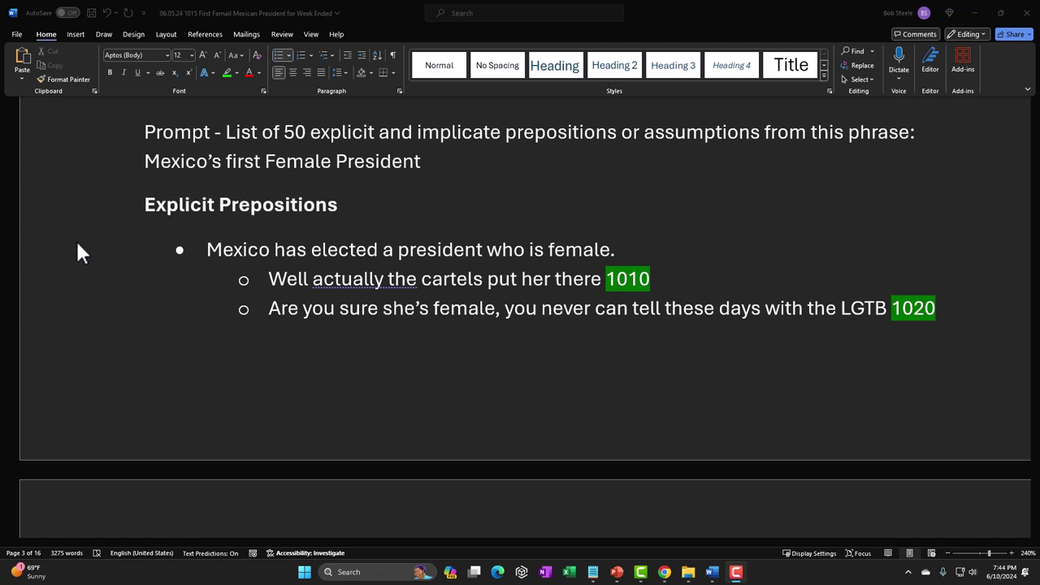
# Step: Examine the joke line about the cartels and its highlighted 1010 reference number under the first explicit preposition
pyautogui.click(63, 290)
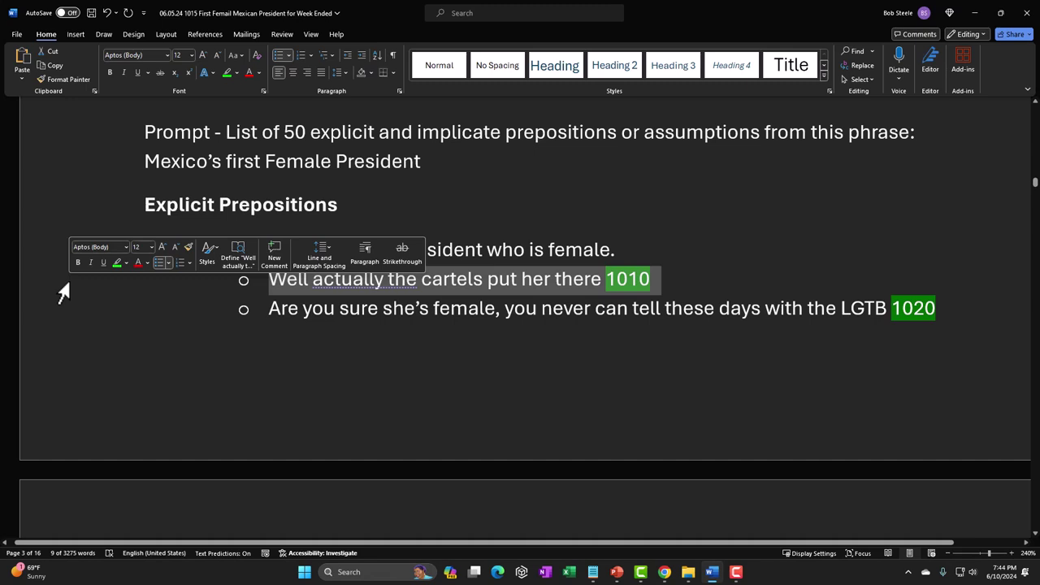
pyautogui.click(228, 363)
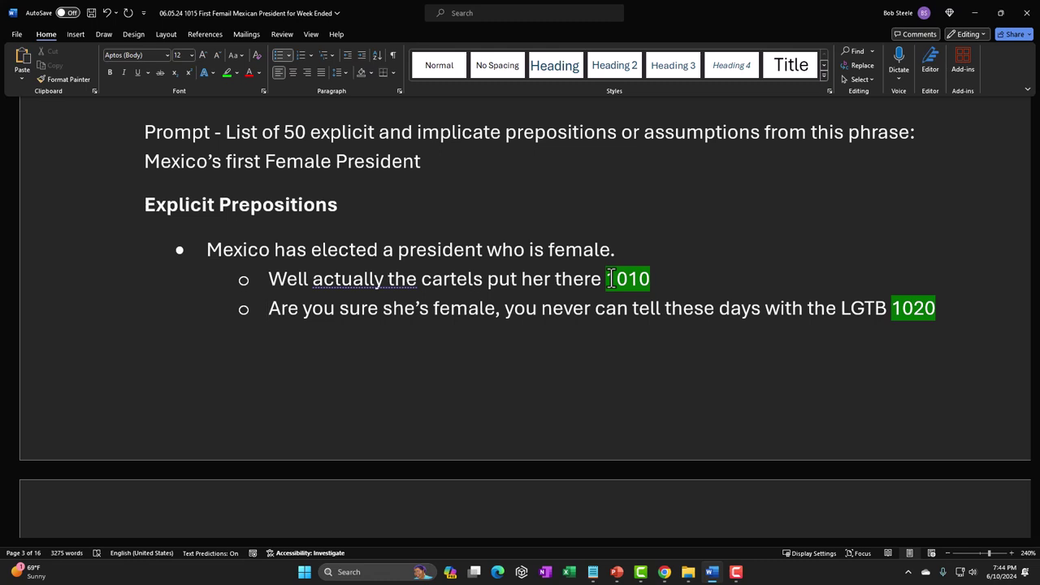
pyautogui.click(668, 273)
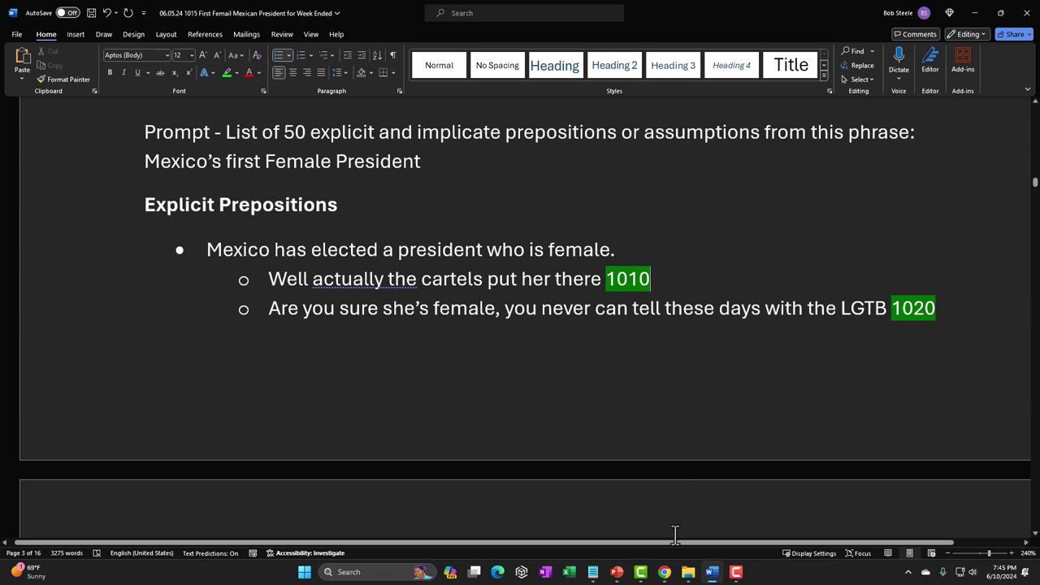
# Step: Switch to Chrome, view the Copilot image chat, and return to the ChatGPT chat about the cartel gangster crowning a president
pyautogui.click(712, 574)
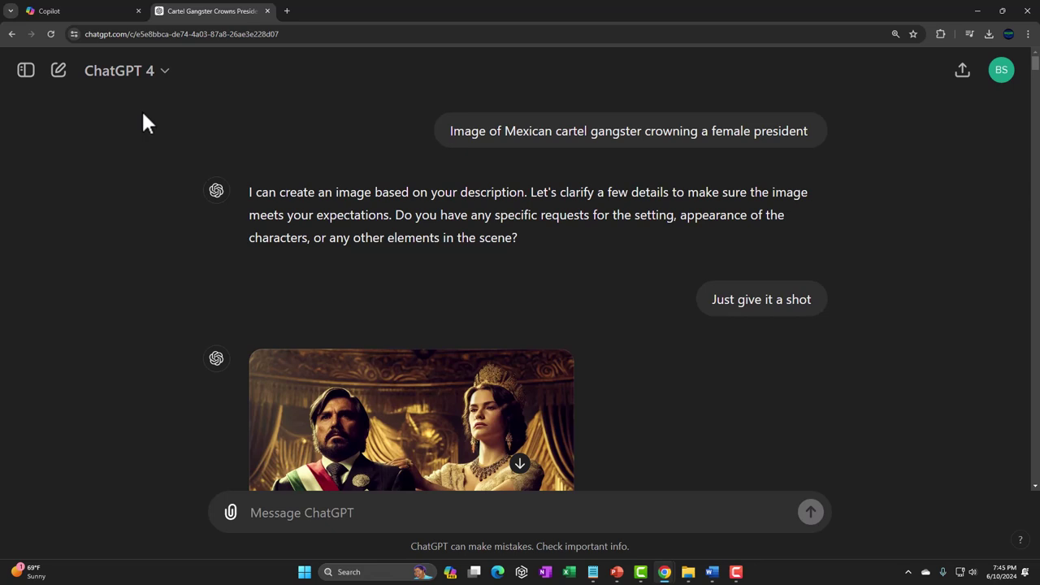
pyautogui.click(96, 8)
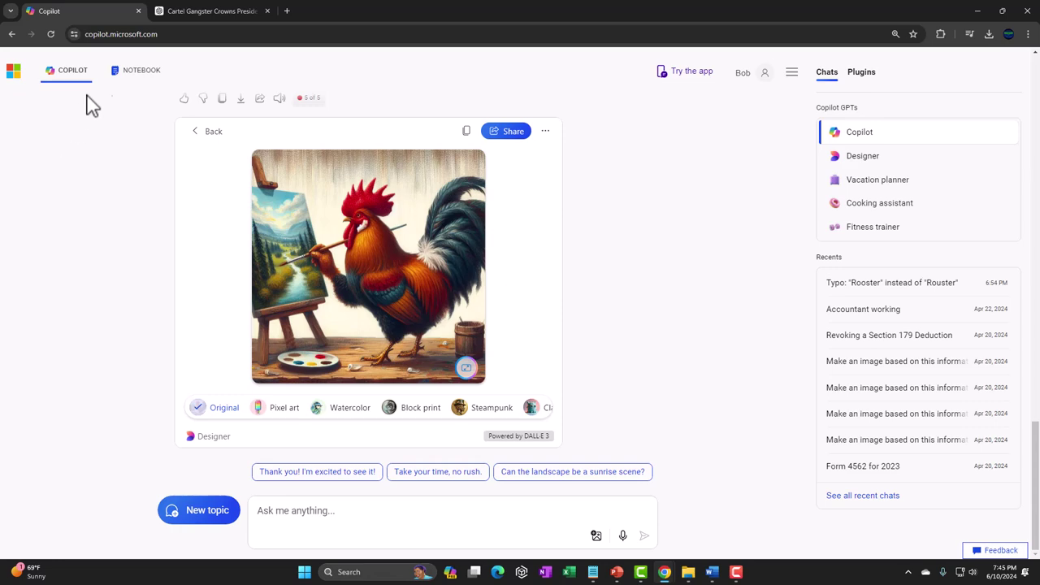
pyautogui.click(206, 16)
pyautogui.moveTo(137, 178)
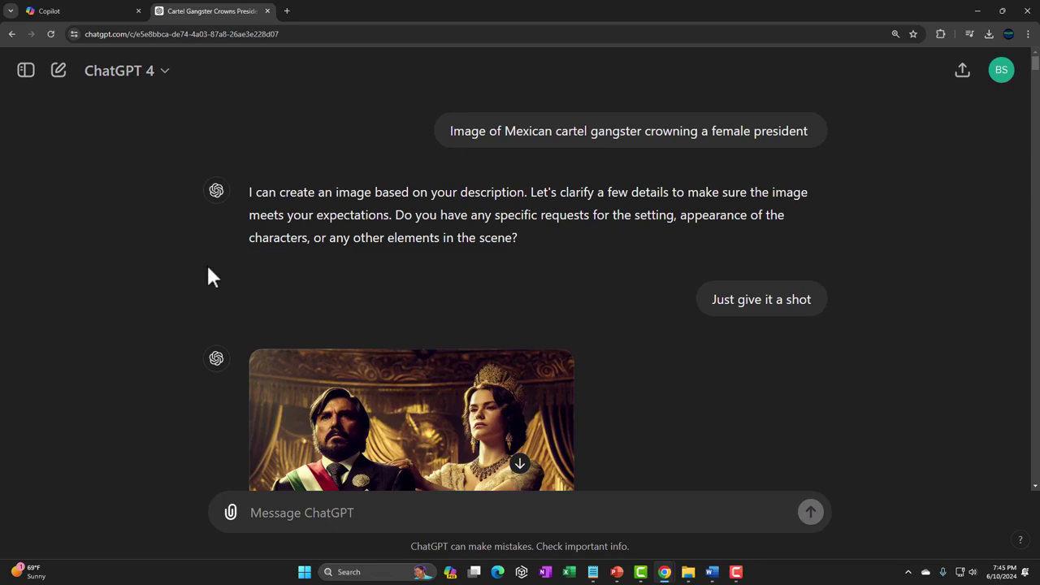
# Step: Examine the ChatGPT conversation's prompts and generated images, from the first crowning scene to the satirical version
pyautogui.scroll(-1, 208, 276)
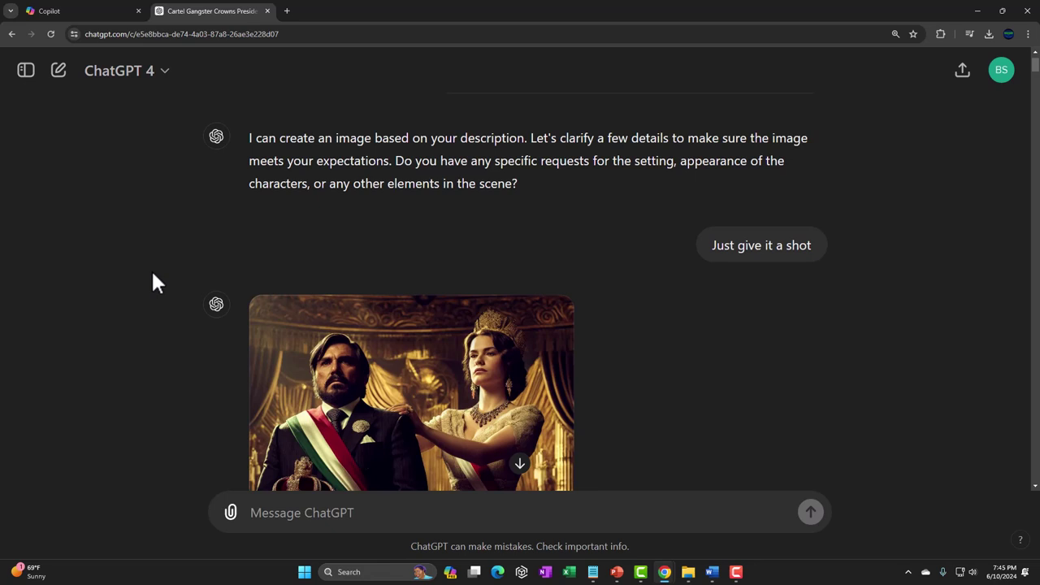
pyautogui.scroll(-2, 151, 269)
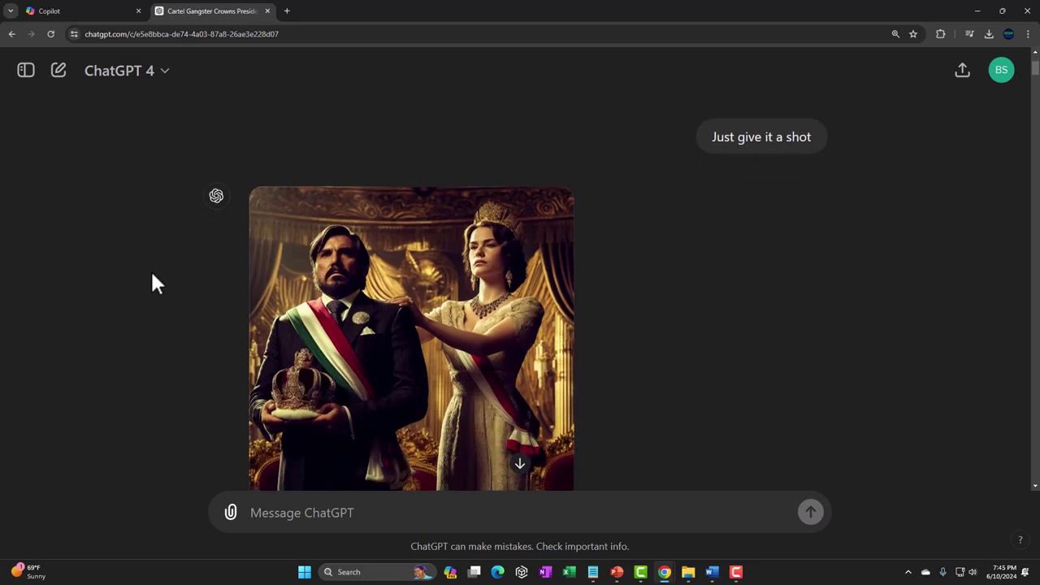
pyautogui.scroll(2, 151, 274)
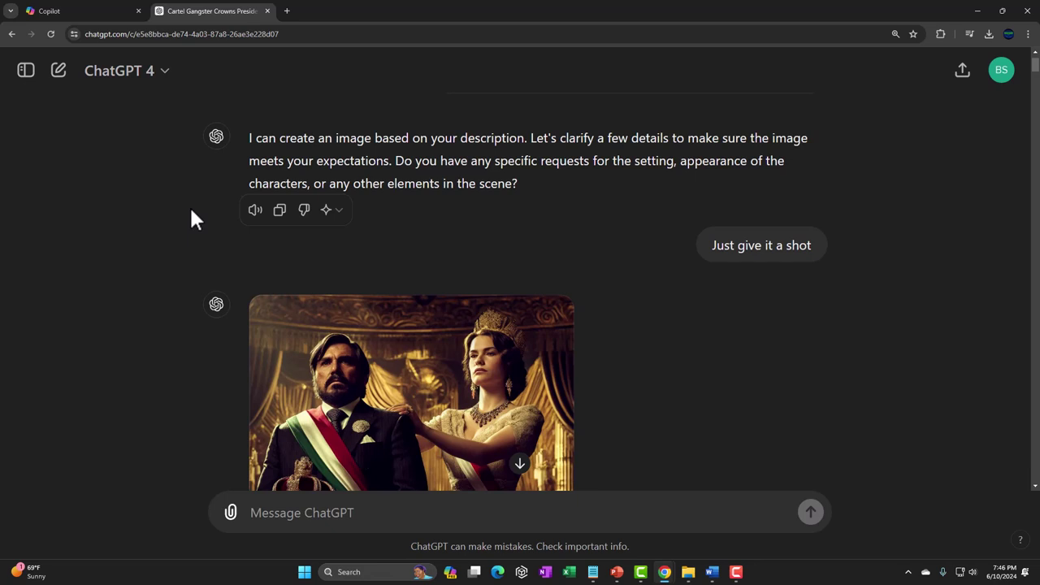
pyautogui.scroll(-1, 192, 216)
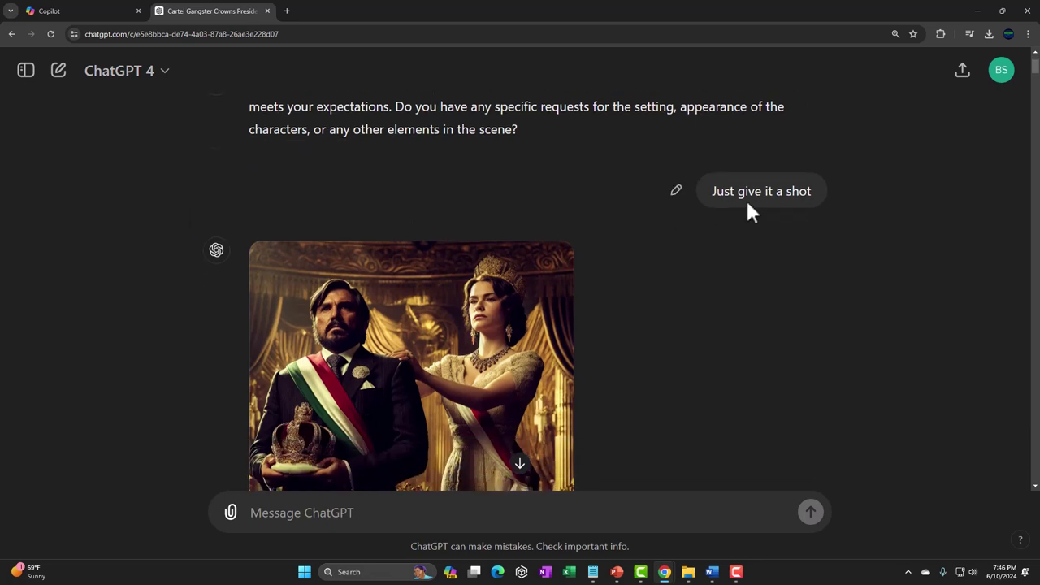
pyautogui.scroll(-2, 748, 205)
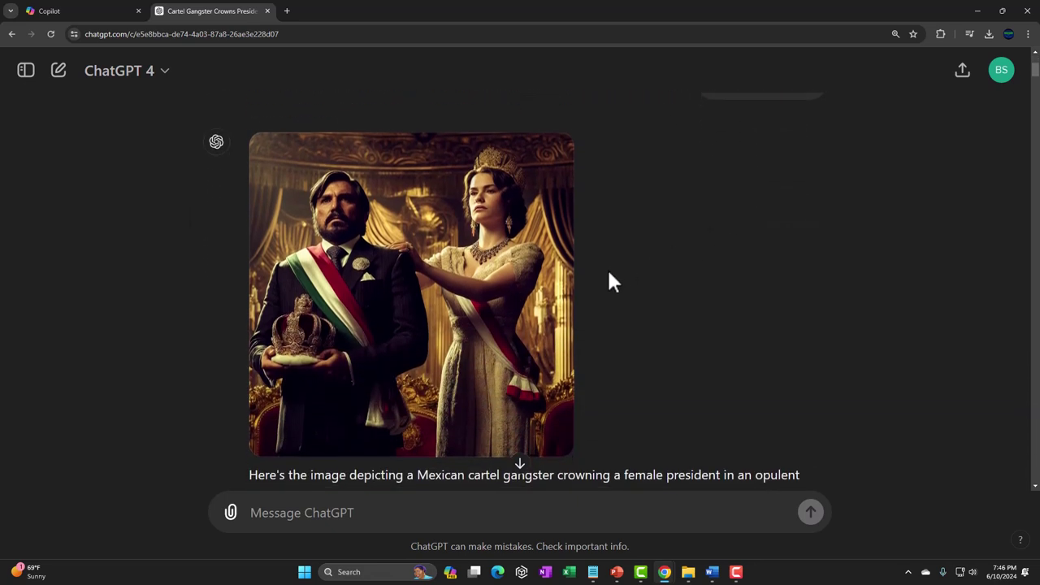
pyautogui.scroll(-4, 610, 281)
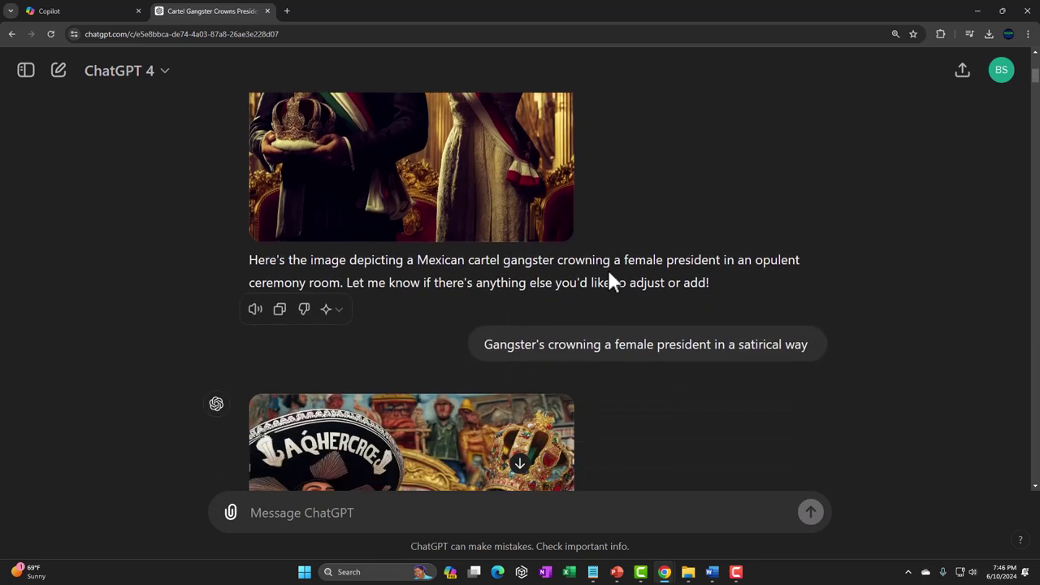
pyautogui.scroll(-1, 417, 369)
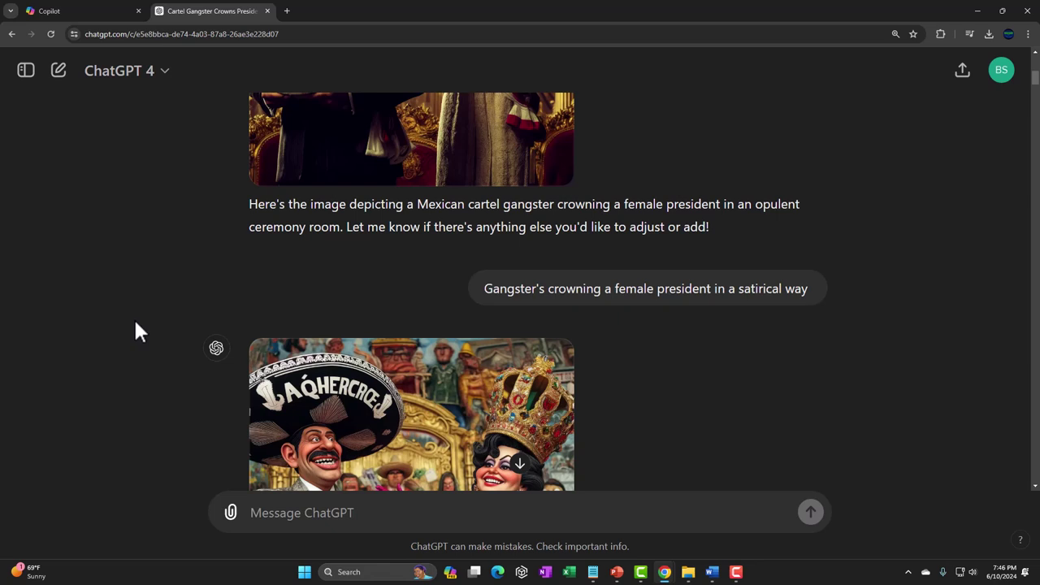
pyautogui.scroll(-3, 136, 322)
pyautogui.scroll(-1, 136, 323)
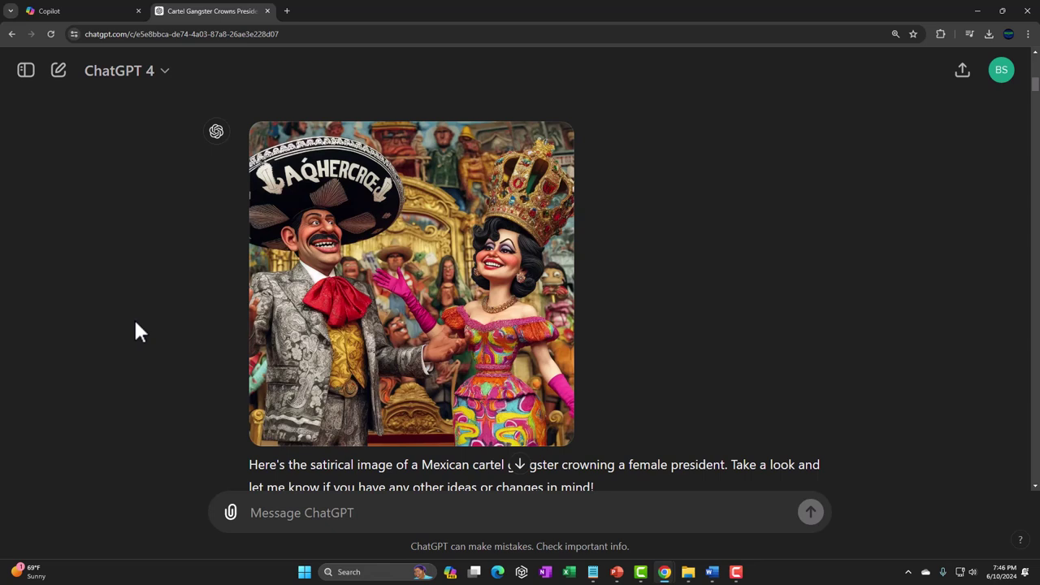
# Step: Switch to the AI Art folder in File Explorer and open the DALL-E satirical gangster image in a maximized photo viewer
pyautogui.moveTo(688, 572)
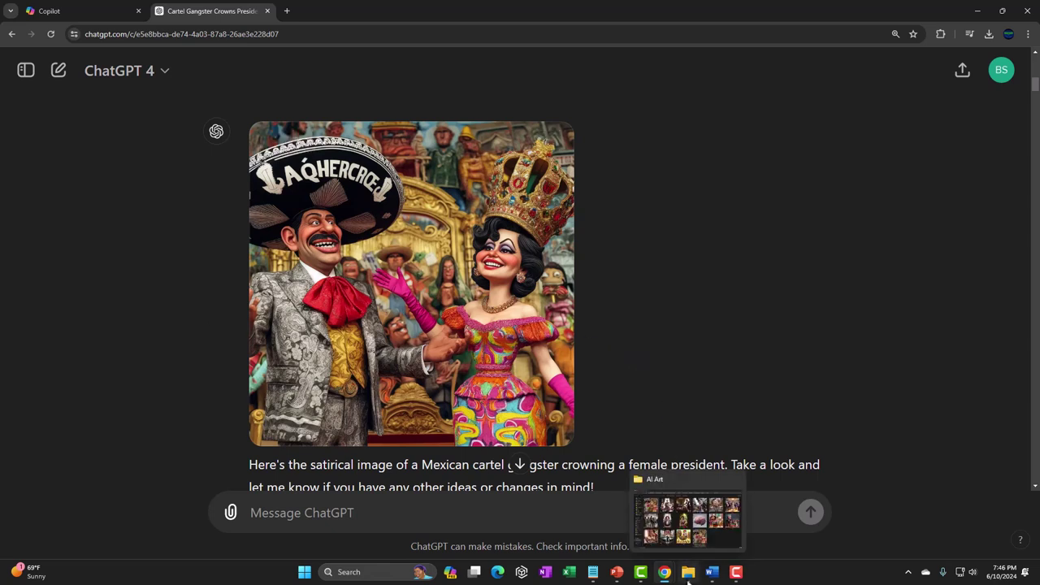
pyautogui.click(714, 520)
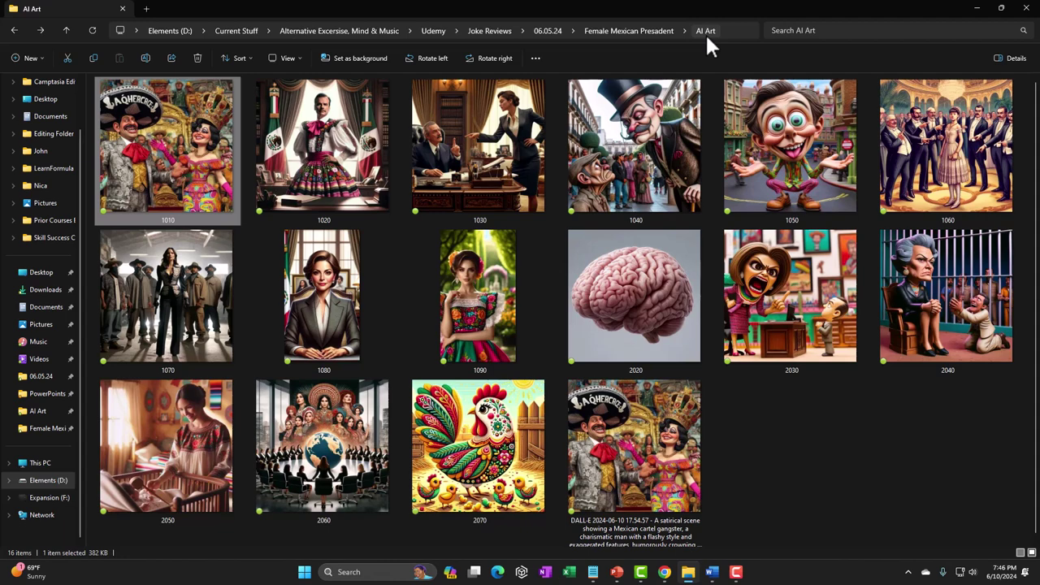
pyautogui.click(635, 472)
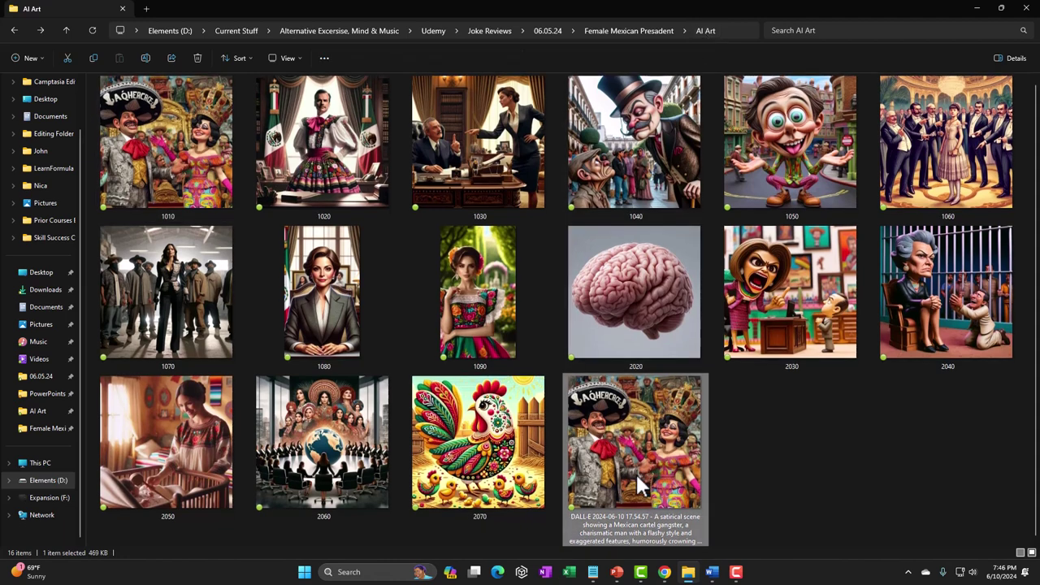
pyautogui.doubleClick(636, 472)
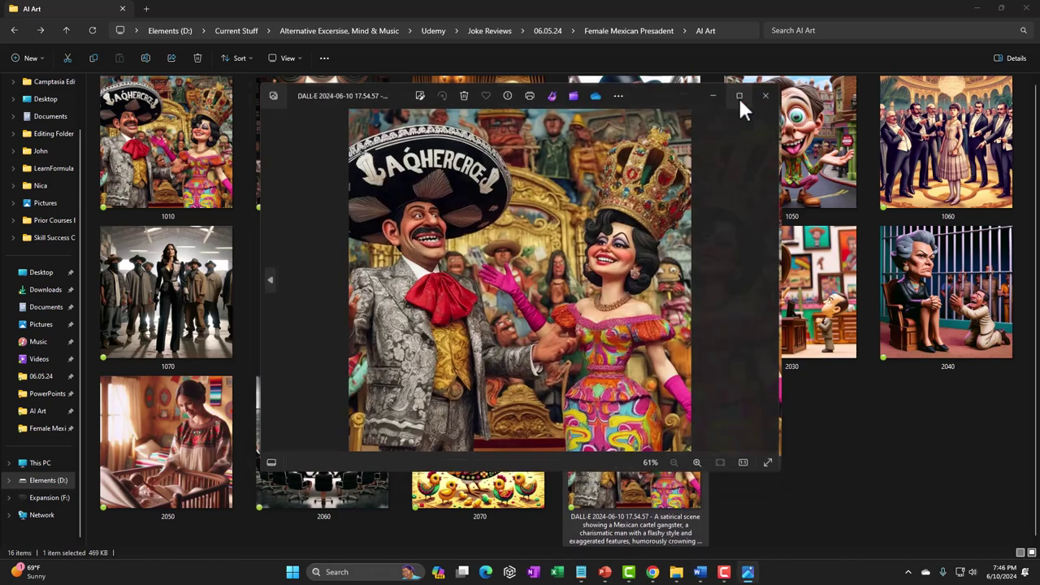
pyautogui.click(737, 95)
# Step: Check which file types are available for saving a copy of the image, and close the image without saving
pyautogui.rightClick(483, 185)
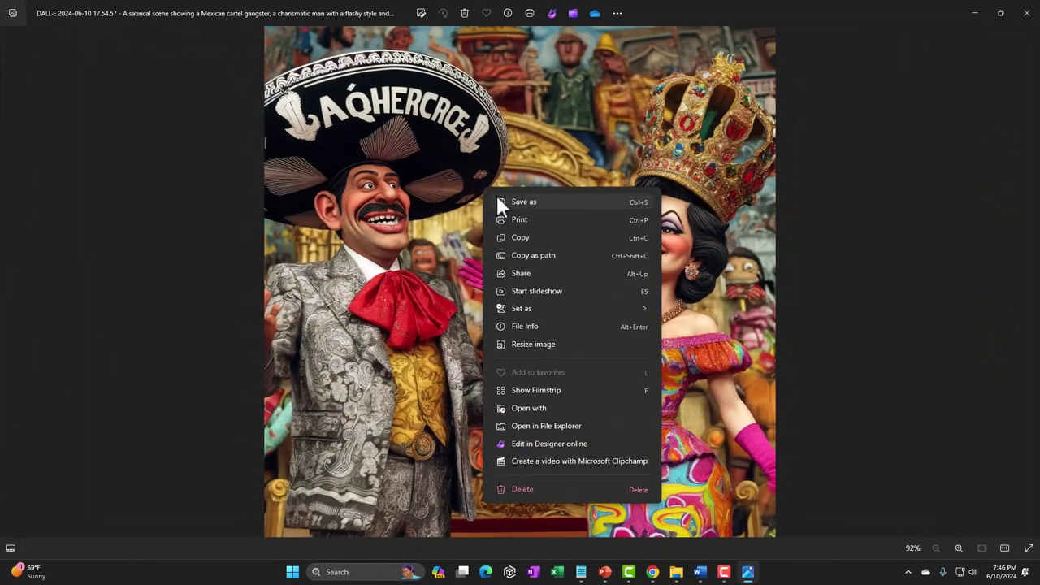
pyautogui.click(496, 195)
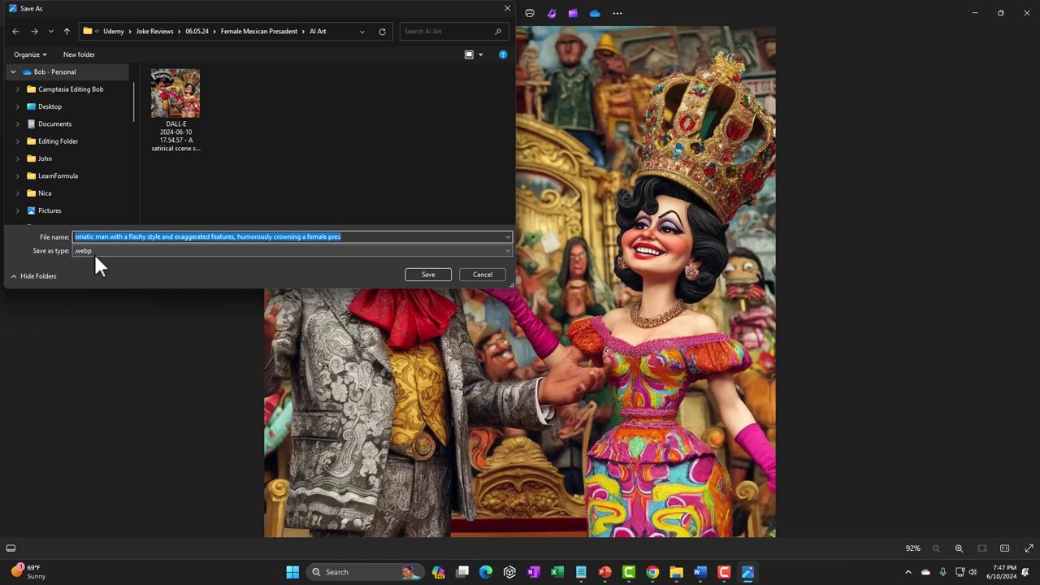
pyautogui.click(95, 253)
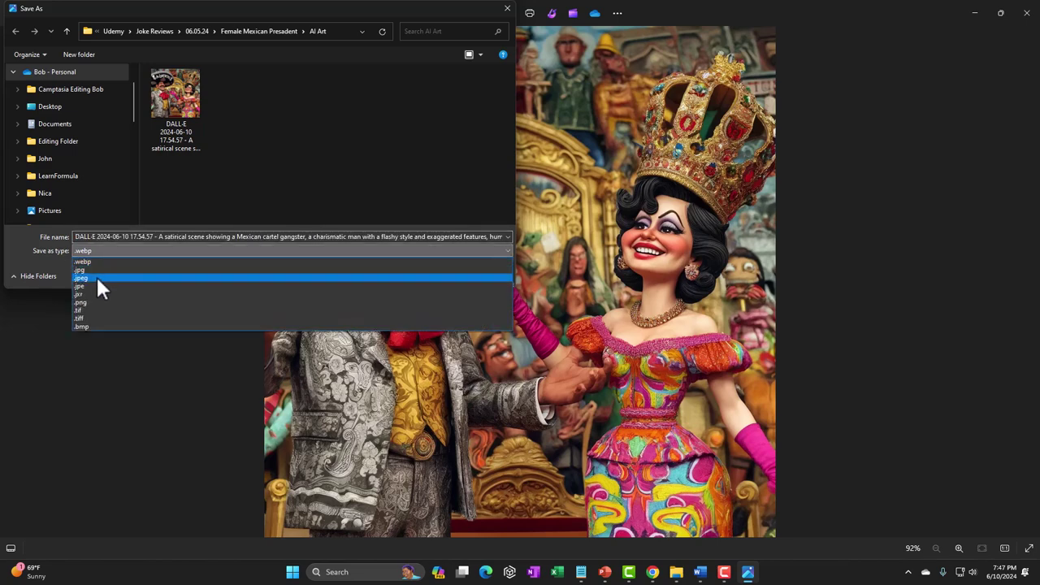
pyautogui.click(220, 192)
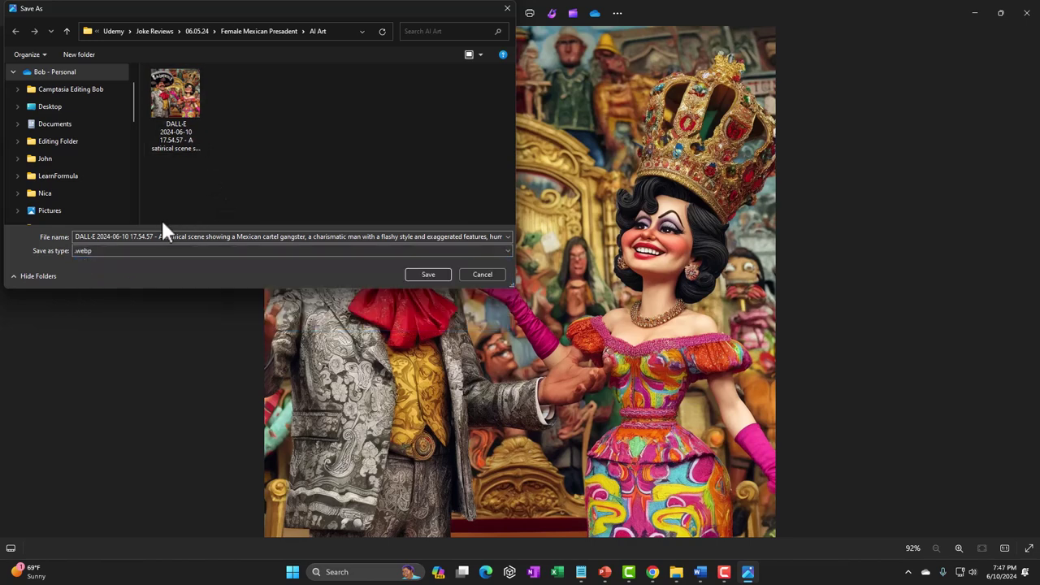
pyautogui.click(507, 10)
pyautogui.click(1027, 13)
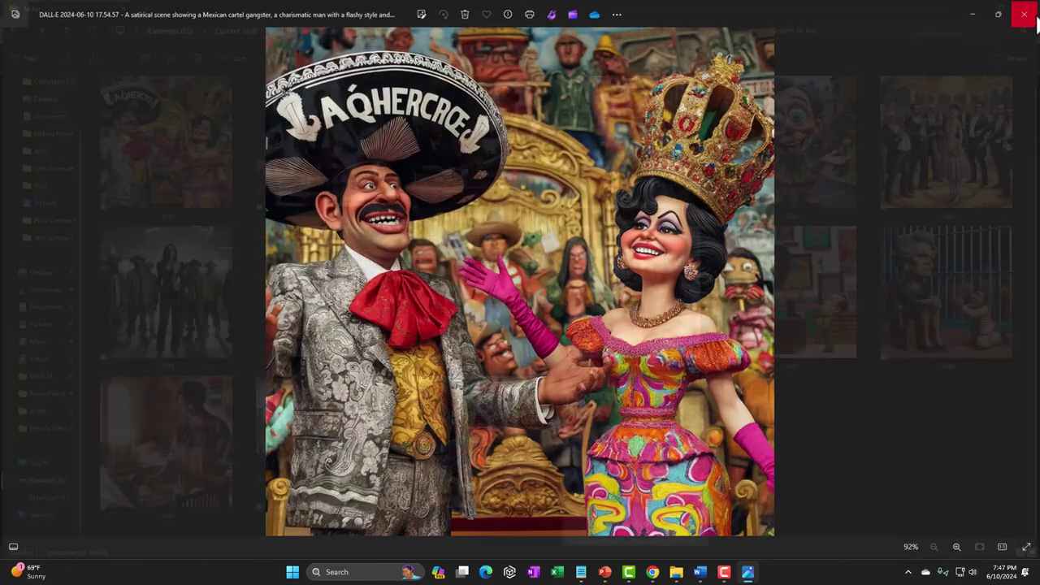
# Step: Select image 1010 in the AI Art folder and match it to the highlighted 1010 joke in the Word document
pyautogui.click(139, 206)
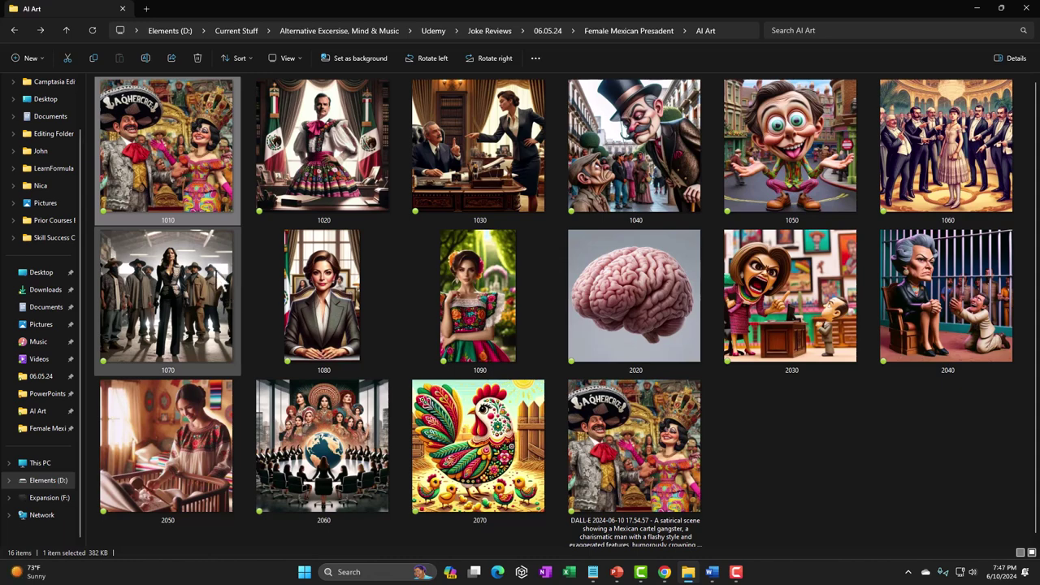
pyautogui.click(712, 572)
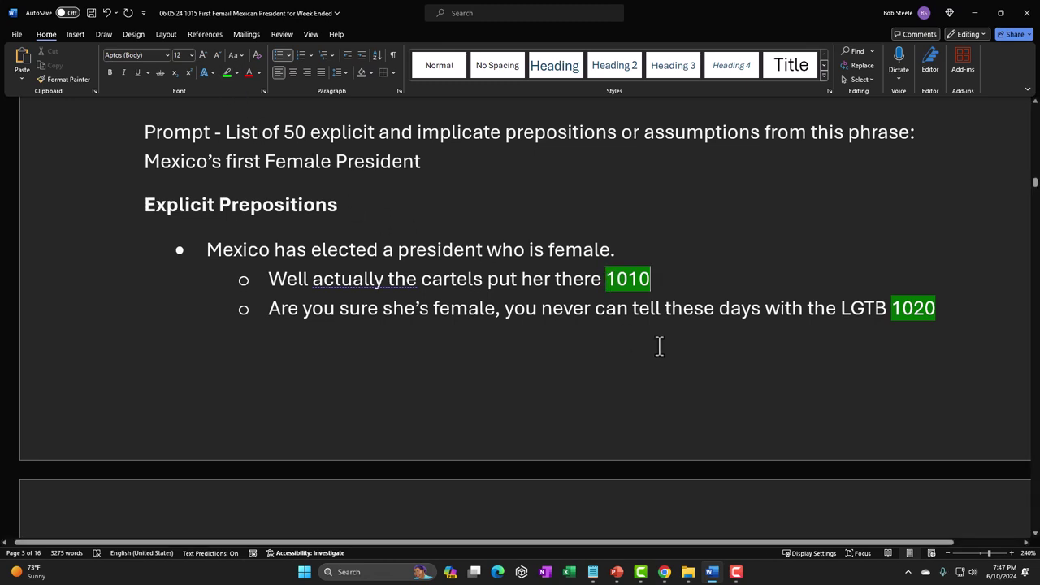
pyautogui.moveTo(611, 279); pyautogui.dragTo(650, 279)
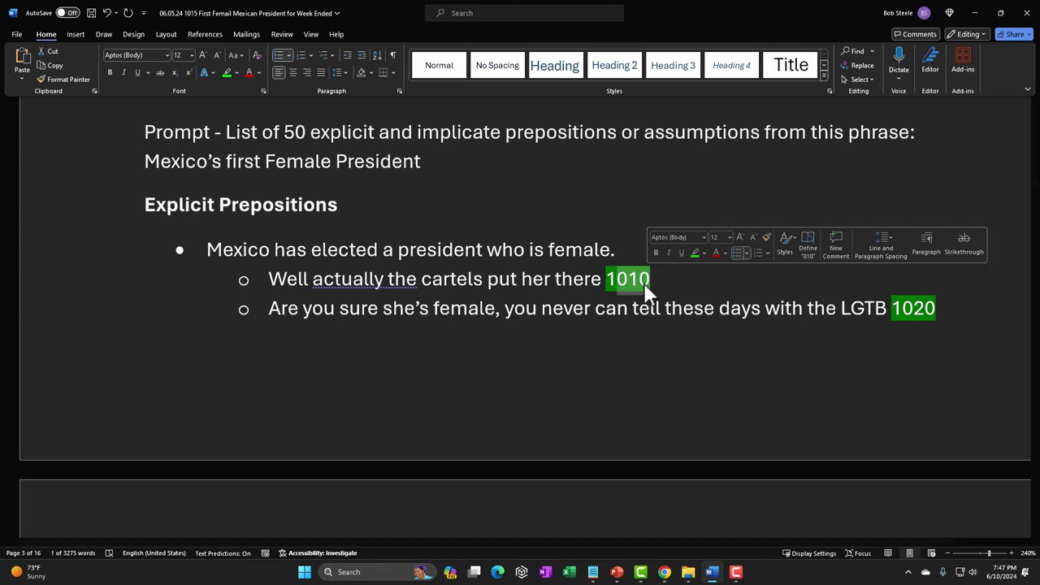
pyautogui.scroll(-1, 645, 293)
pyautogui.click(643, 285)
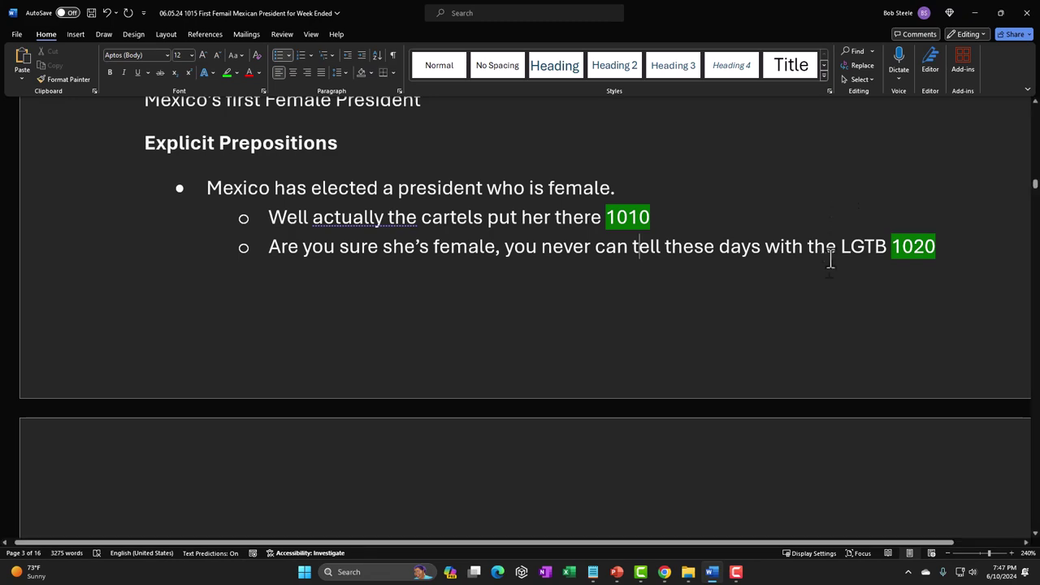
# Step: Switch to the ChatGPT chat in Chrome and review the prompt for a Mexican president who is a man dressed like a woman
pyautogui.click(714, 575)
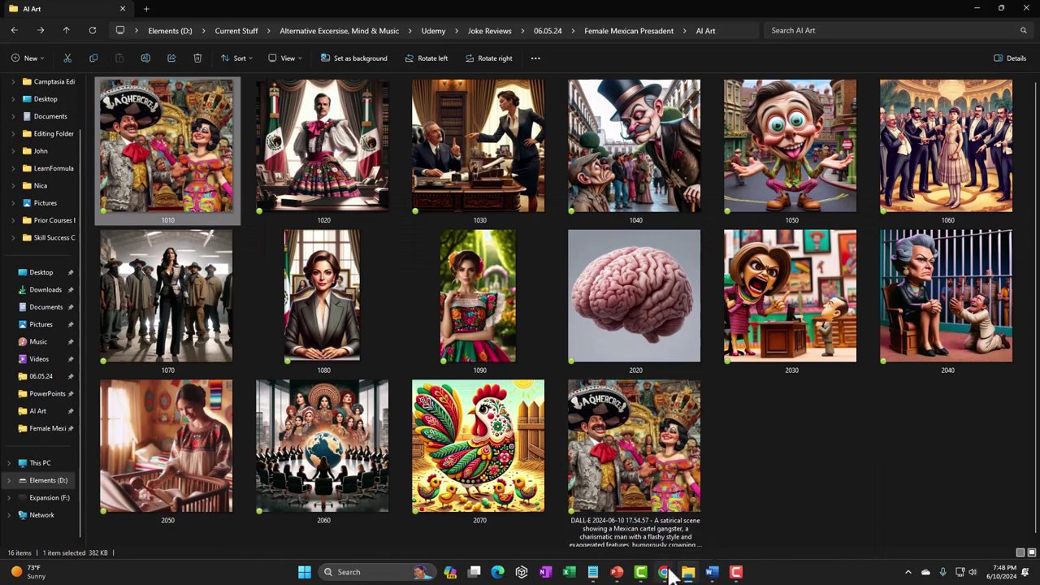
pyautogui.moveTo(668, 571)
pyautogui.click(748, 518)
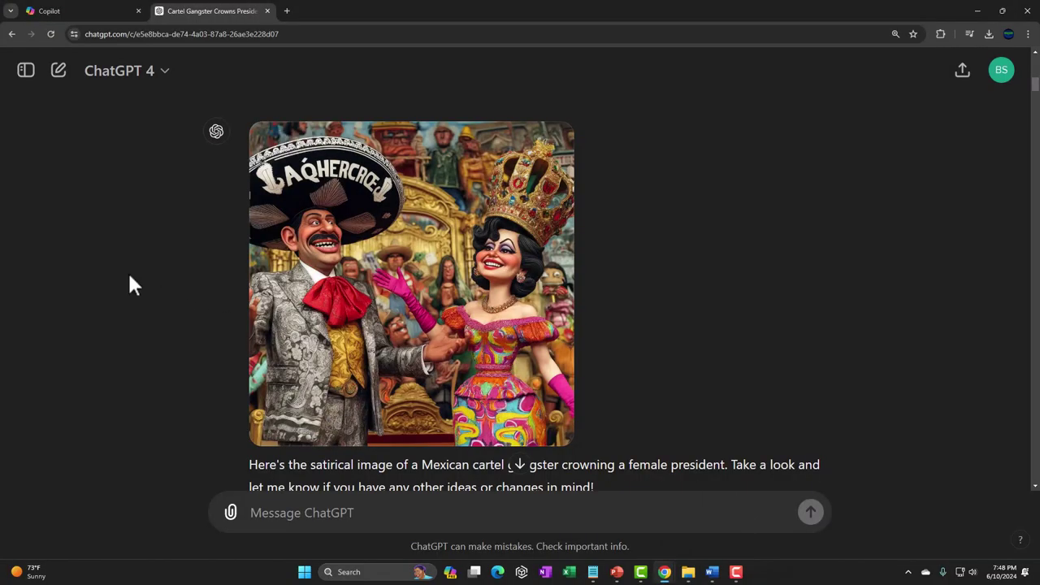
pyautogui.scroll(-3, 130, 277)
pyautogui.scroll(-2, 130, 276)
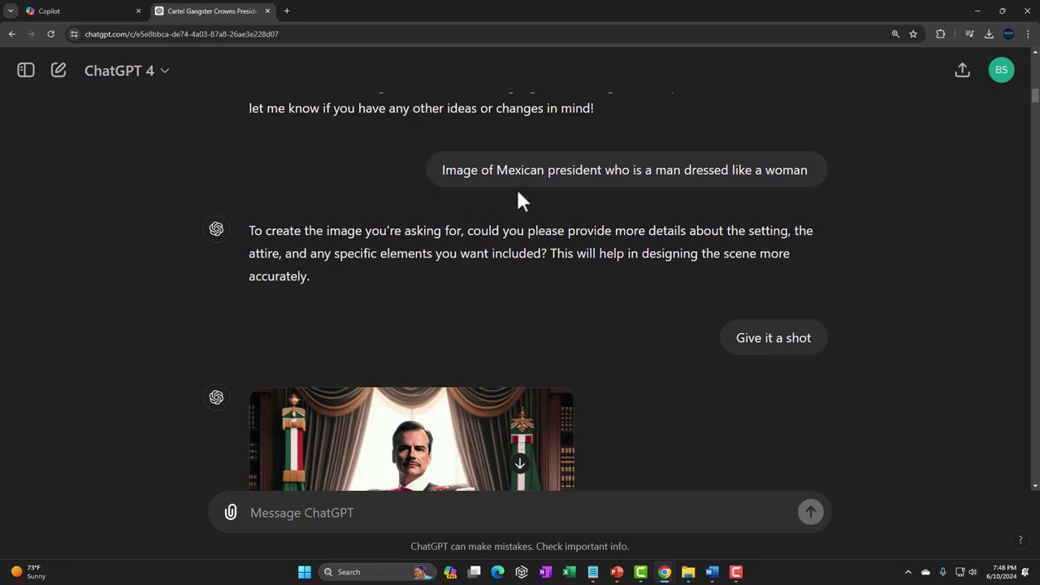
pyautogui.moveTo(627, 193)
pyautogui.scroll(-2, 707, 184)
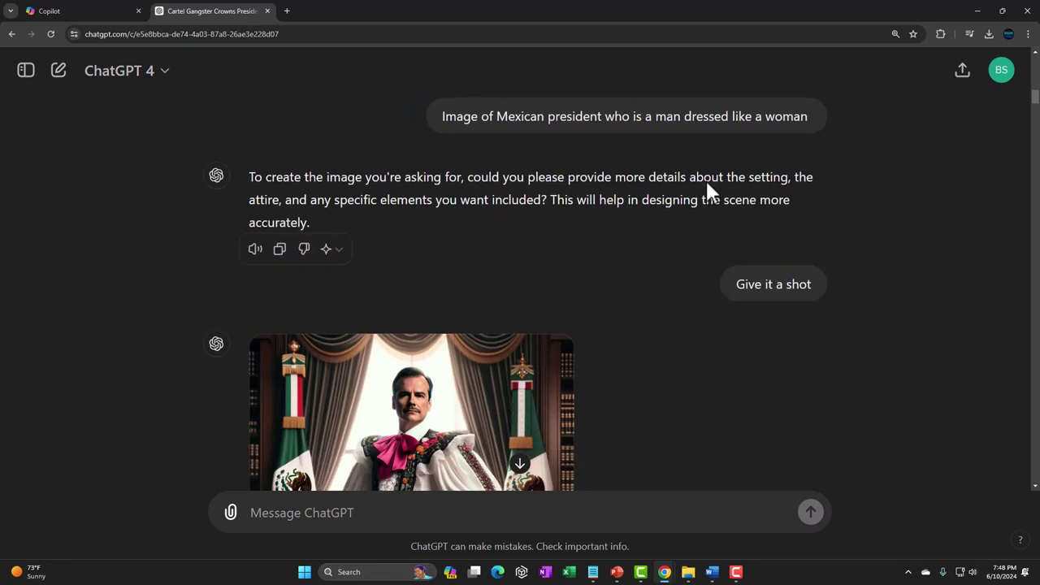
pyautogui.scroll(-1, 705, 183)
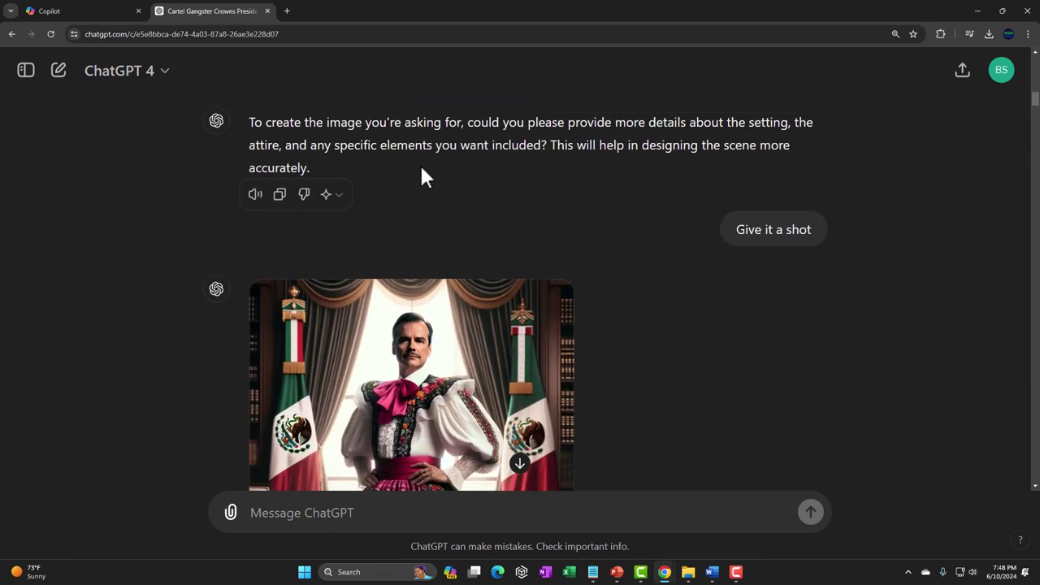
# Step: Examine the image generated after the "Give it a shot" reply, enlarge it, and return to the conversation
pyautogui.moveTo(750, 248)
pyautogui.scroll(-3, 749, 248)
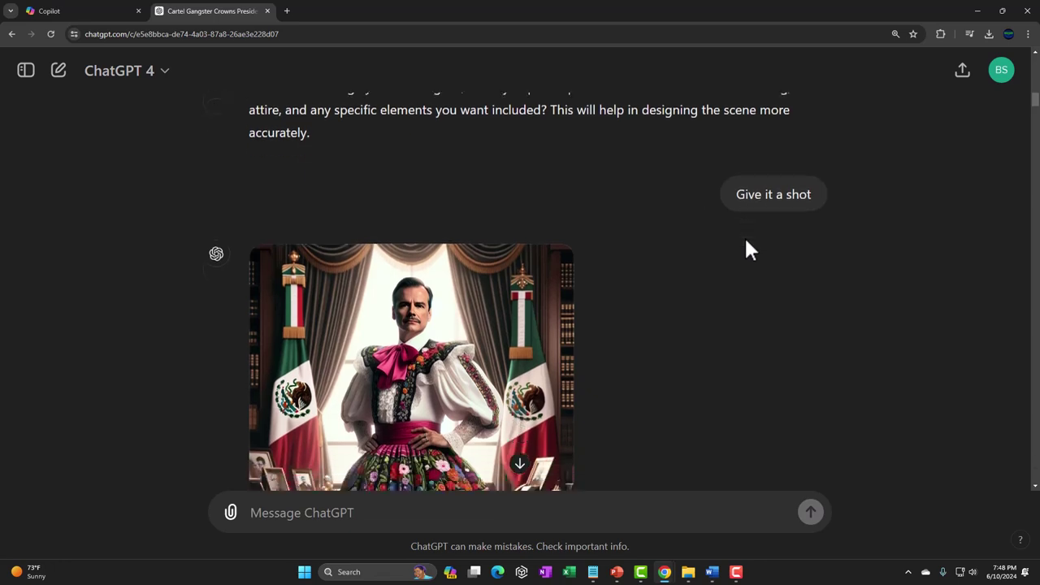
pyautogui.moveTo(520, 277)
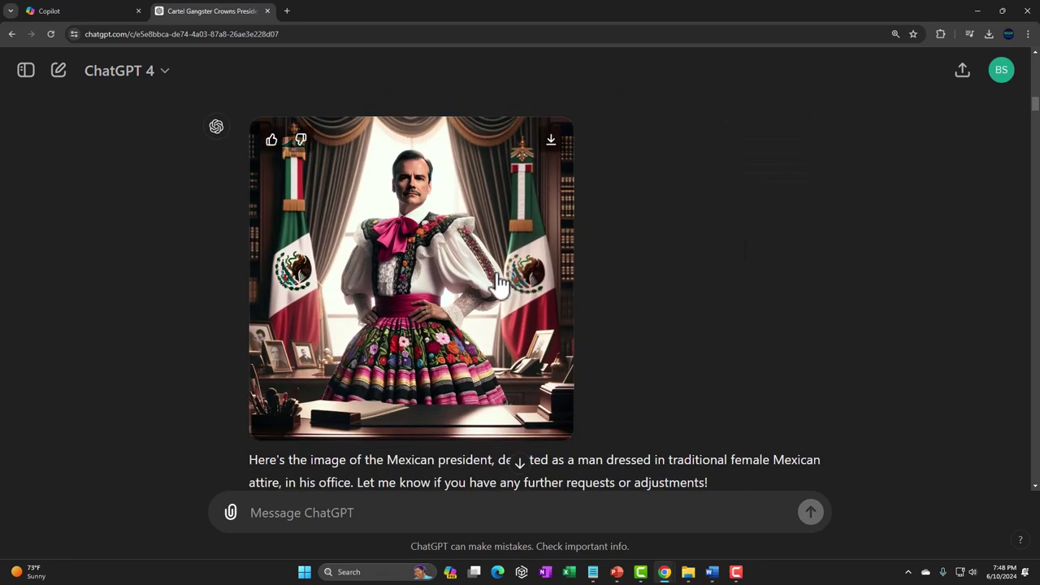
pyautogui.click(499, 283)
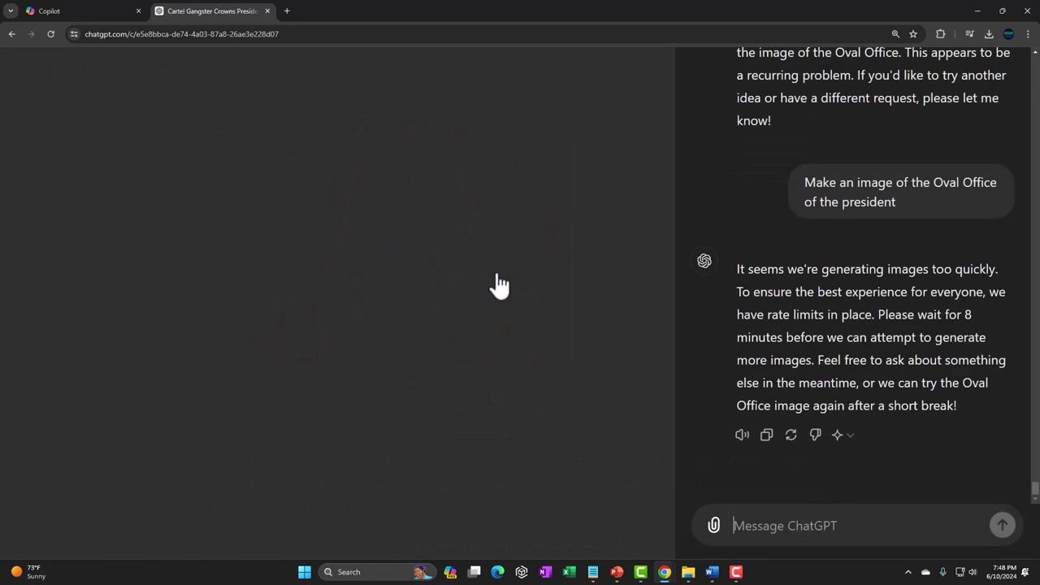
pyautogui.click(647, 74)
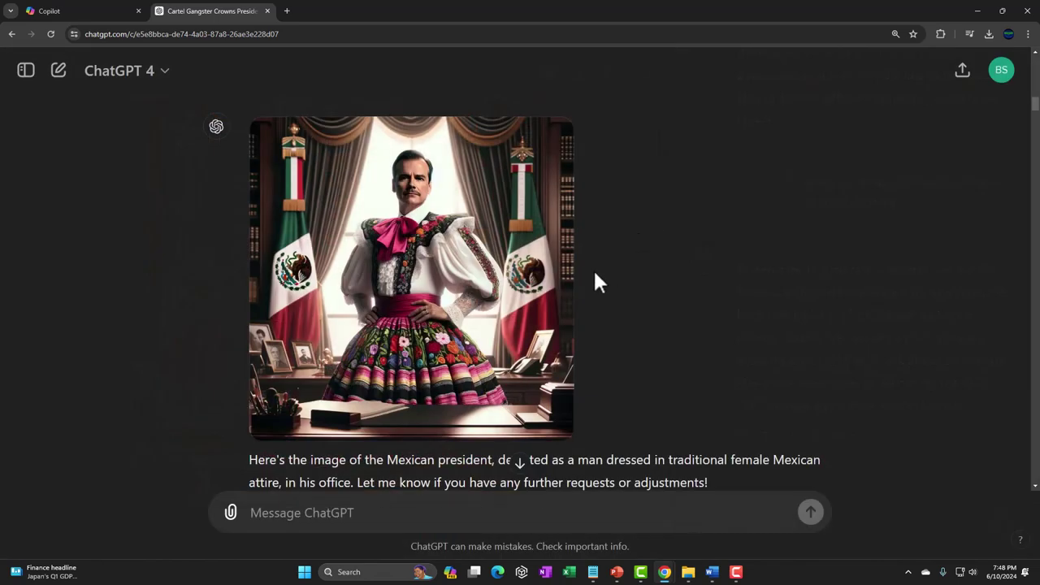
# Step: Switch to the AI Art folder in File Explorer, view image 1020 in the photo viewer, and close it
pyautogui.moveTo(688, 573)
pyautogui.click(707, 518)
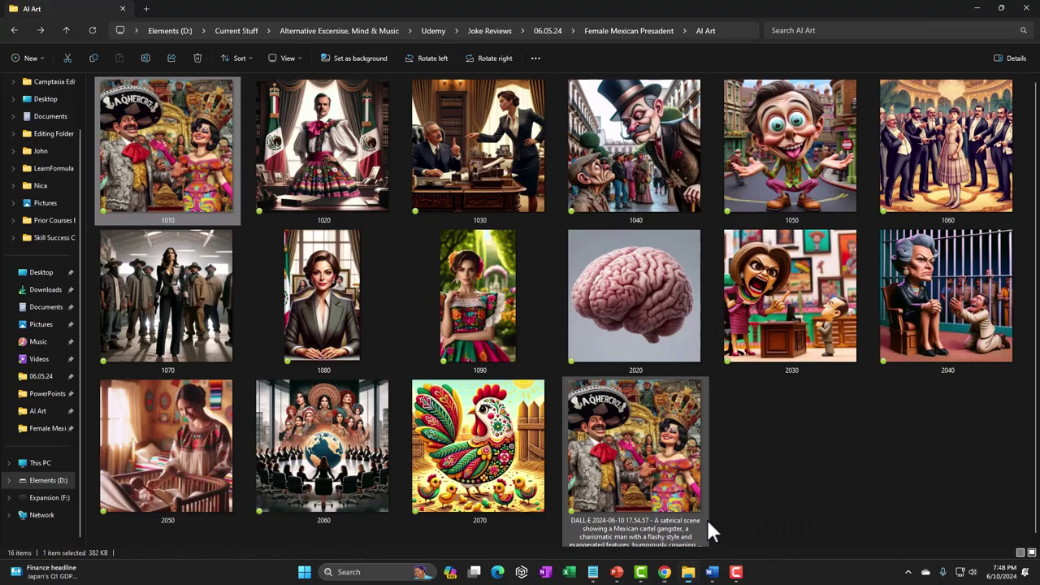
pyautogui.click(363, 197)
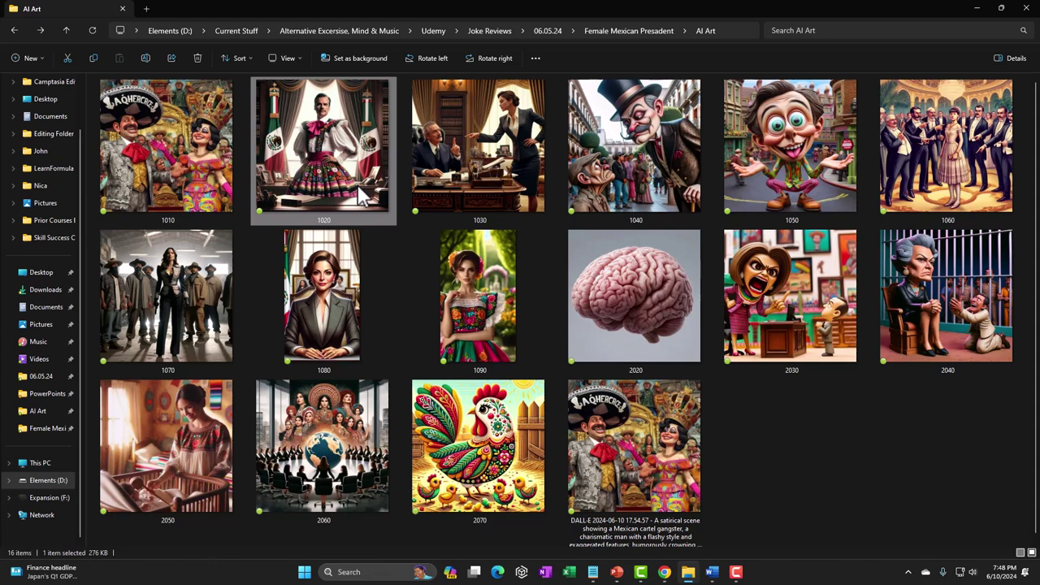
pyautogui.doubleClick(363, 197)
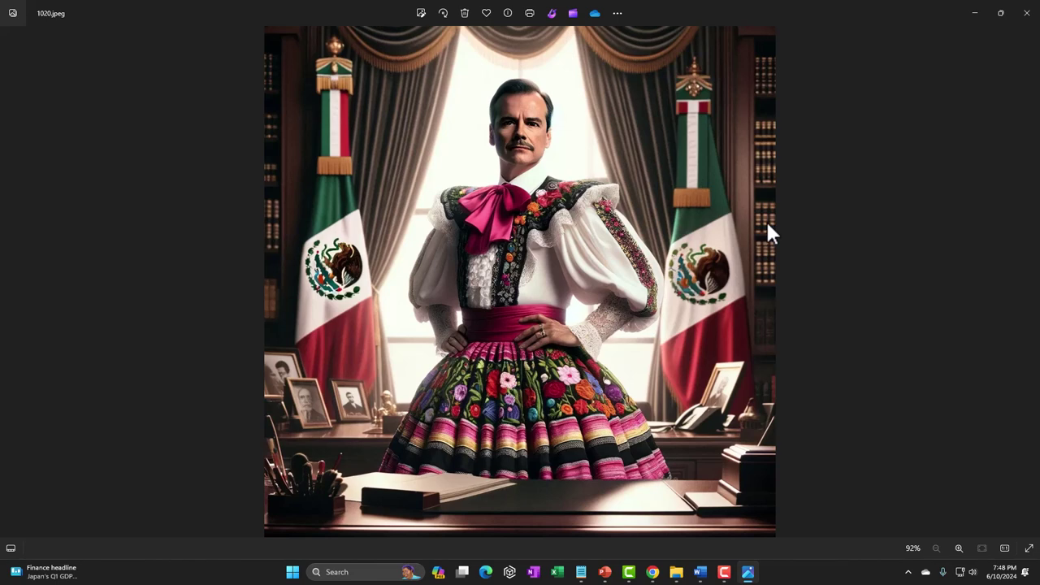
pyautogui.click(1031, 23)
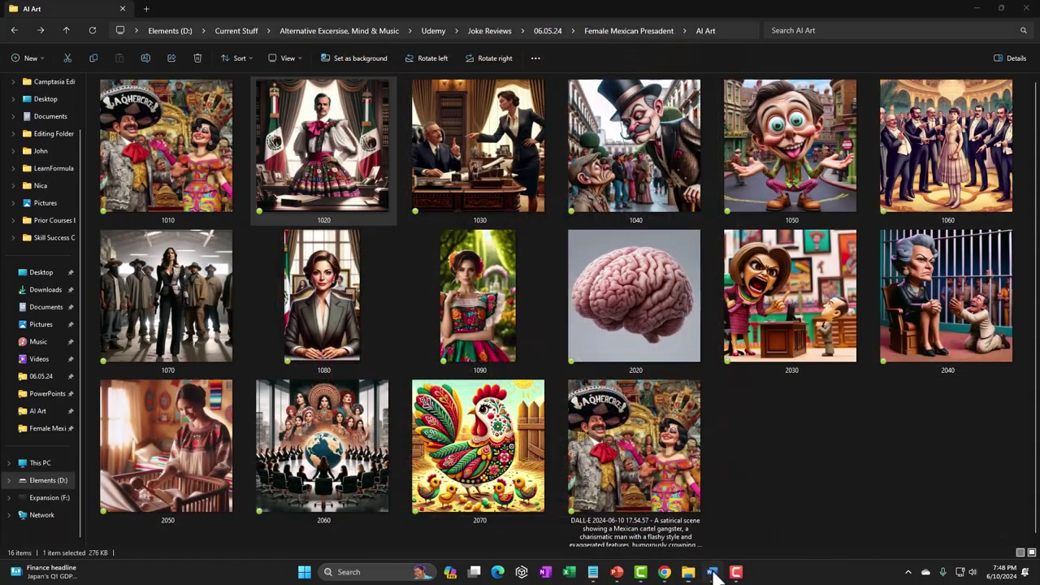
# Step: Switch to the Word document and read the joke ideas that follow 1020, from 1030 through 1060
pyautogui.click(713, 571)
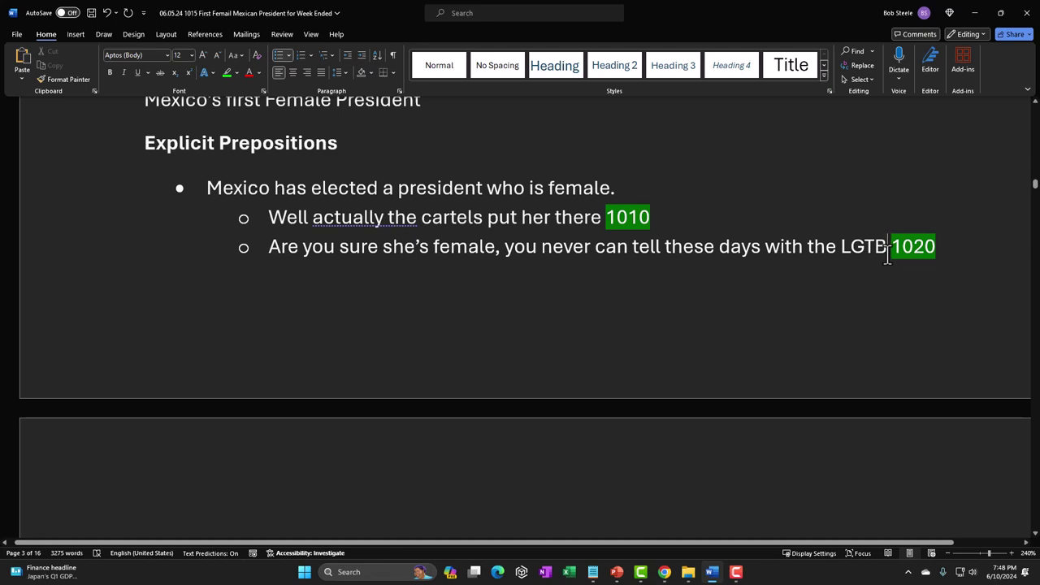
pyautogui.scroll(-5, 887, 254)
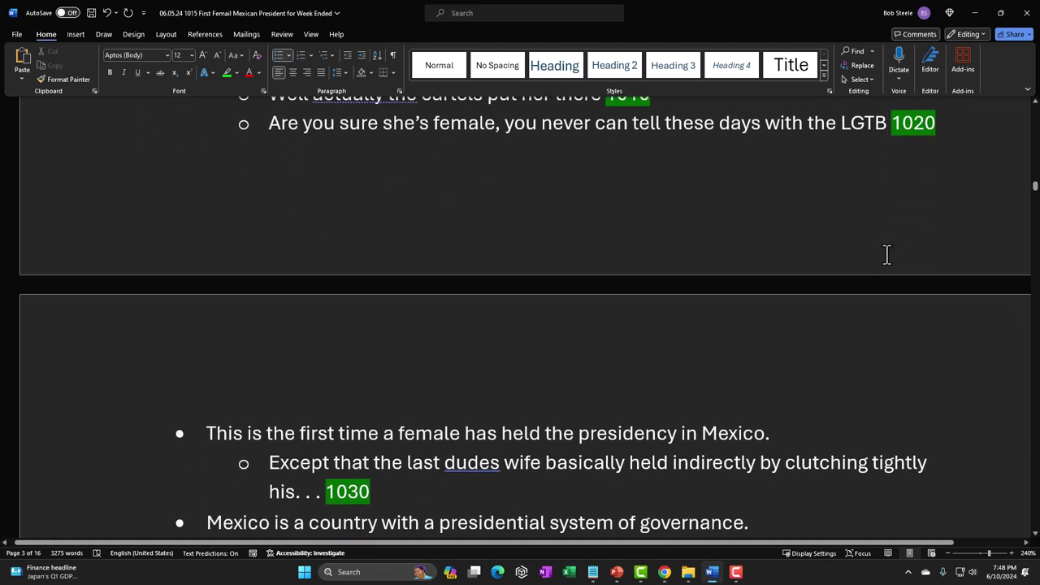
pyautogui.scroll(-1, 887, 253)
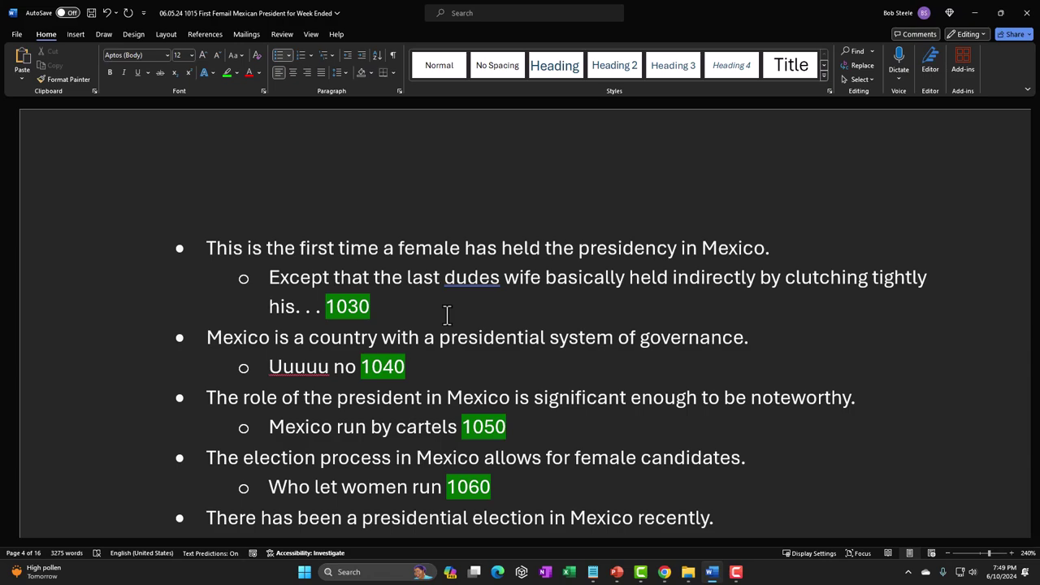
pyautogui.click(714, 574)
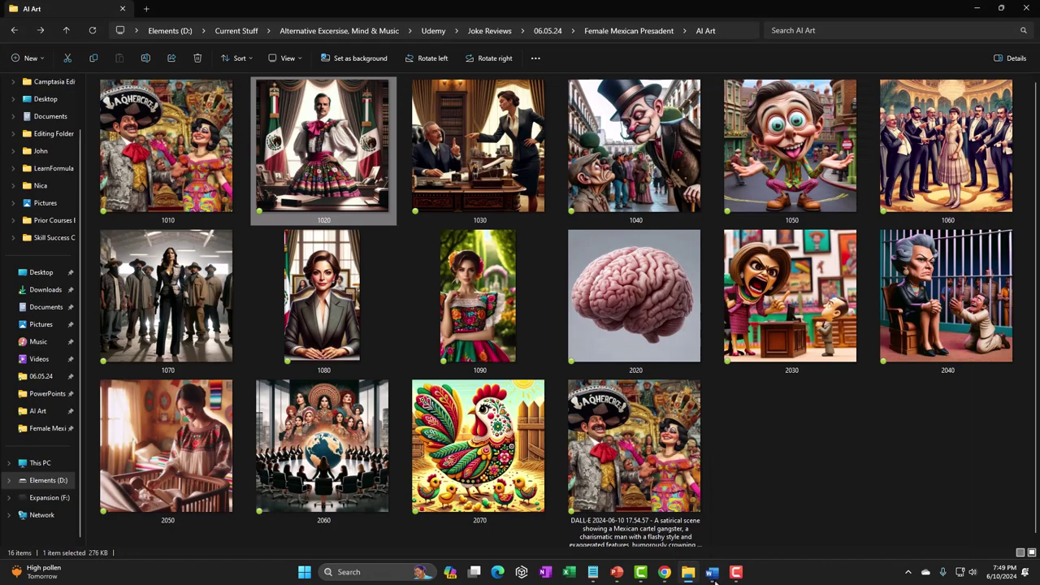
pyautogui.click(714, 574)
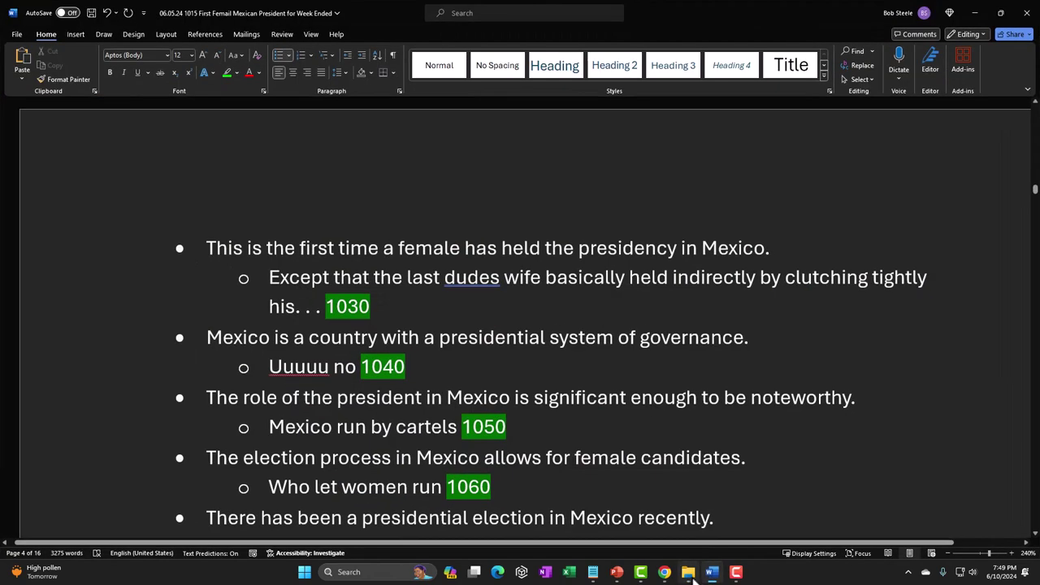
# Step: Switch to the ChatGPT chat and examine the prompt and image of the Mexican president getting bossed around by his wife
pyautogui.moveTo(664, 573)
pyautogui.click(720, 529)
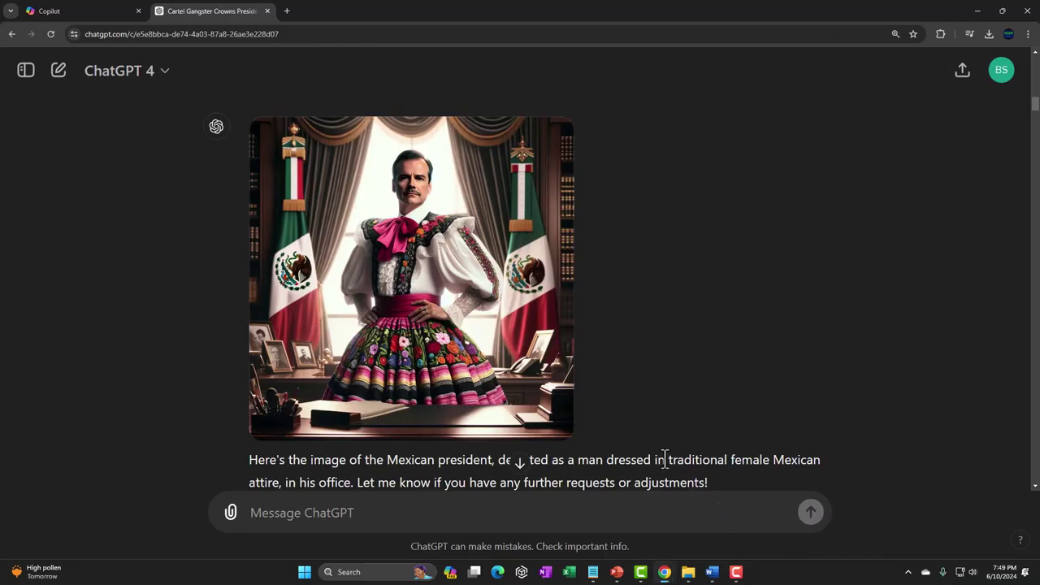
pyautogui.scroll(-2, 146, 341)
pyautogui.scroll(-4, 147, 333)
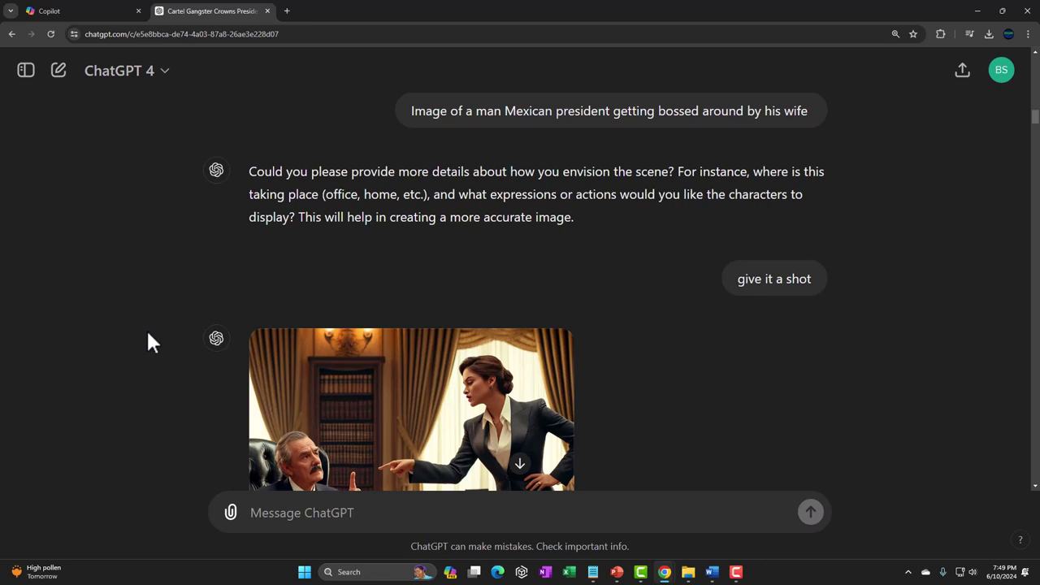
pyautogui.scroll(-2, 148, 334)
pyautogui.scroll(1, 148, 333)
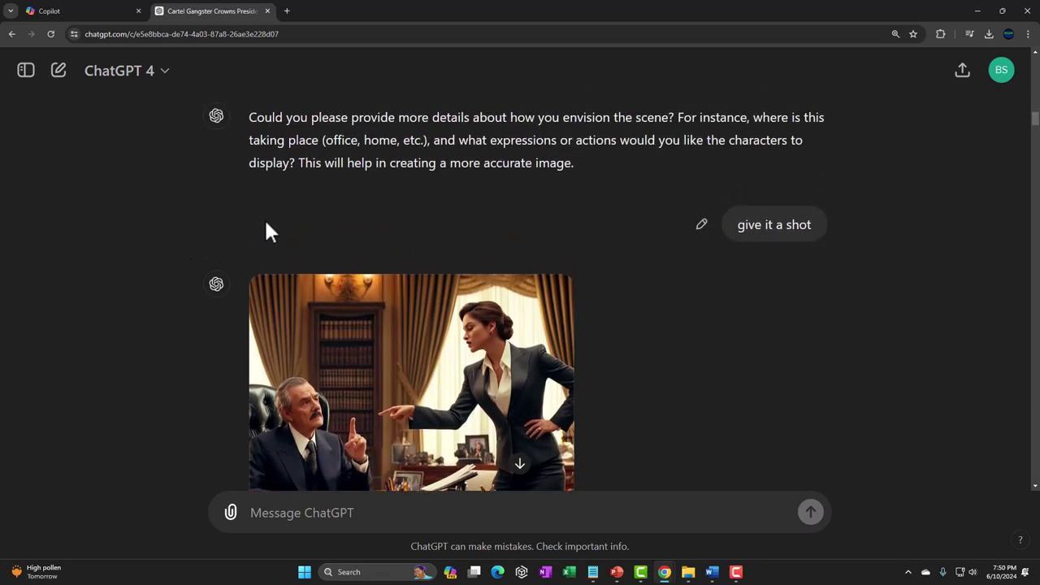
pyautogui.scroll(-1, 266, 223)
pyautogui.scroll(4, 266, 223)
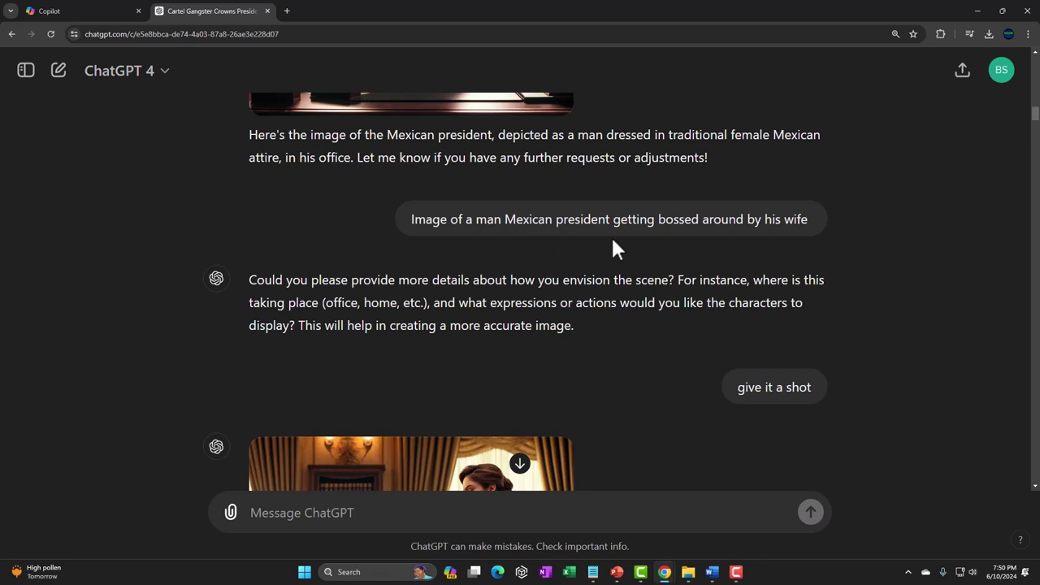
pyautogui.scroll(-3, 613, 247)
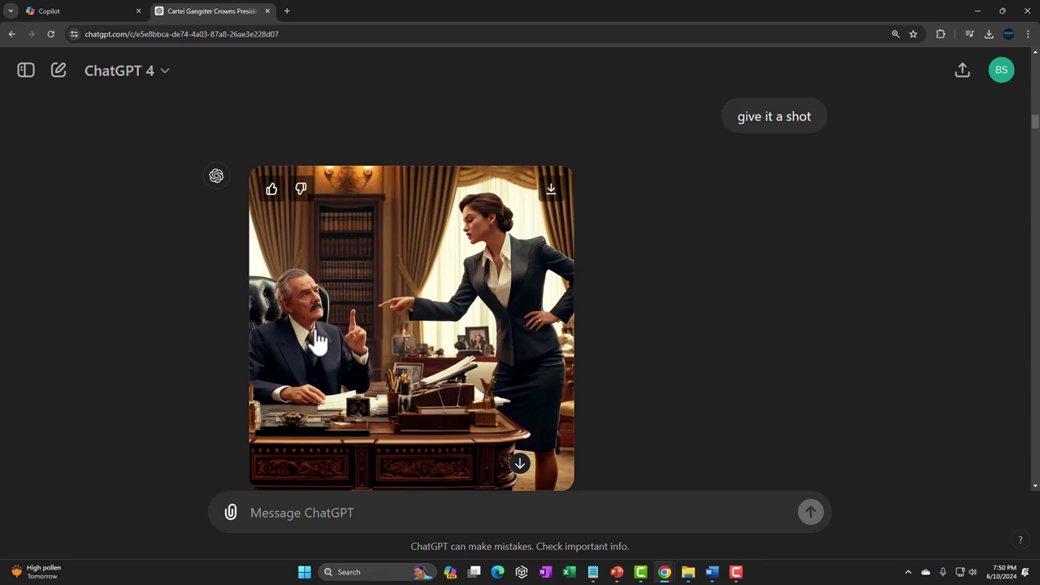
pyautogui.scroll(-1, 574, 283)
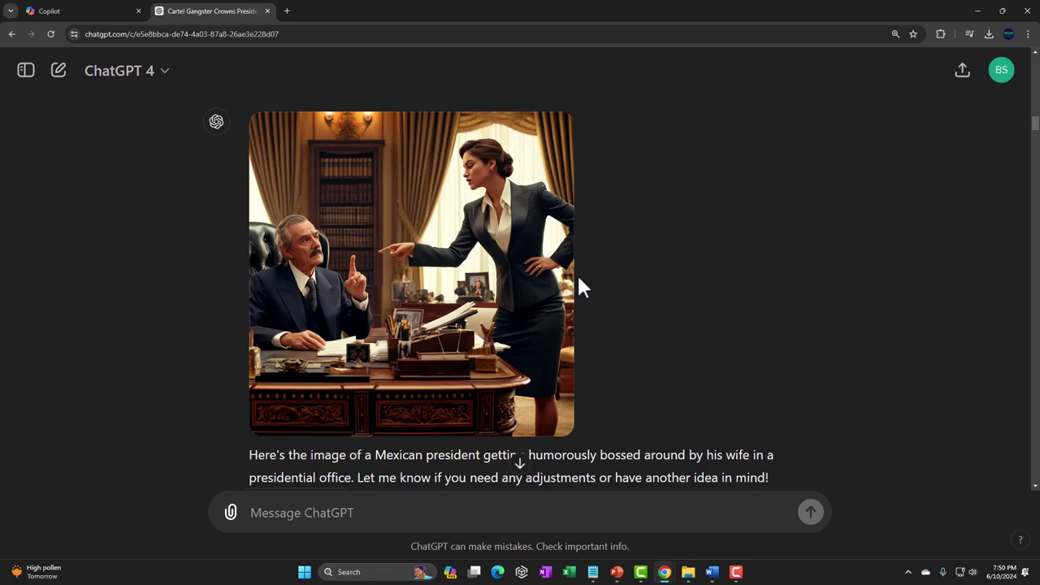
# Step: View image 1030 from the AI Art folder in a maximized photo viewer, and return to the joke list in Word
pyautogui.moveTo(687, 571)
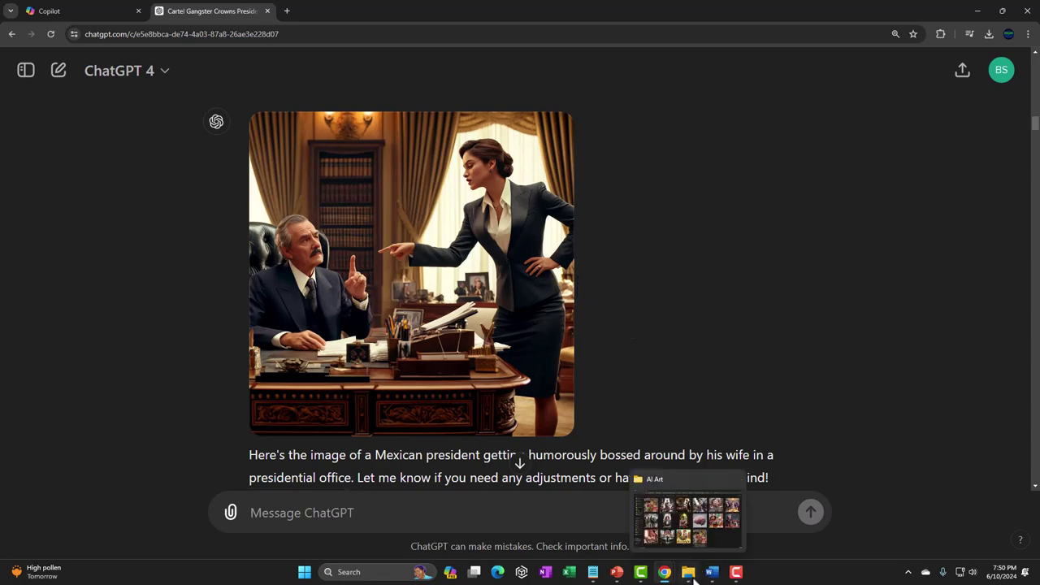
pyautogui.click(711, 527)
pyautogui.click(481, 177)
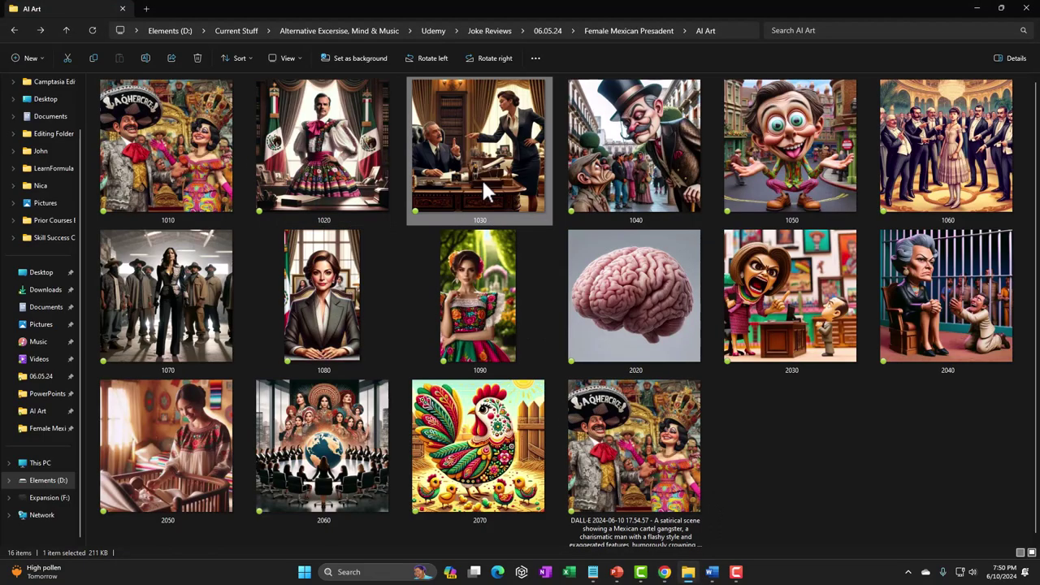
pyautogui.doubleClick(481, 177)
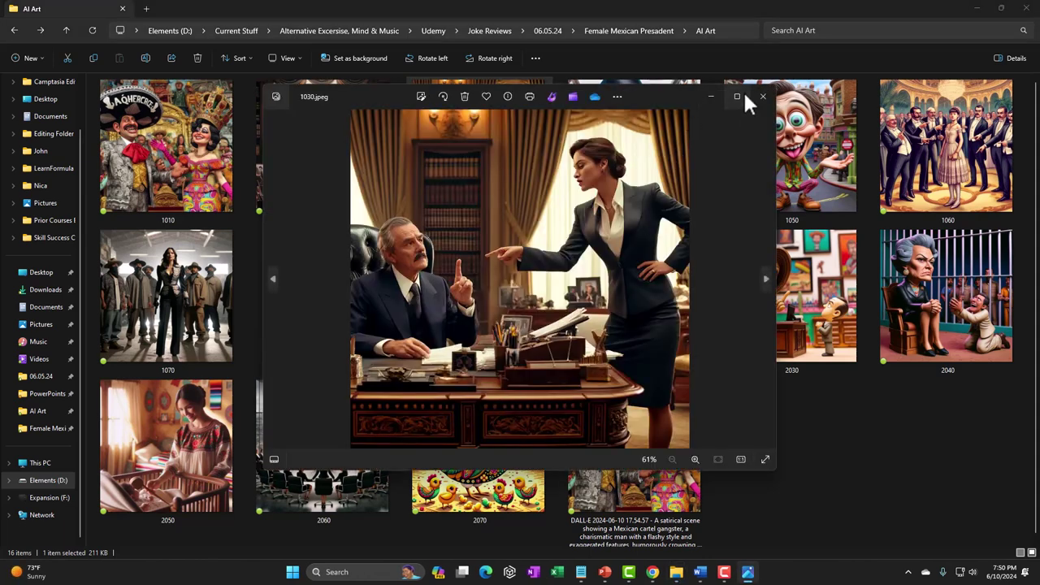
pyautogui.click(739, 94)
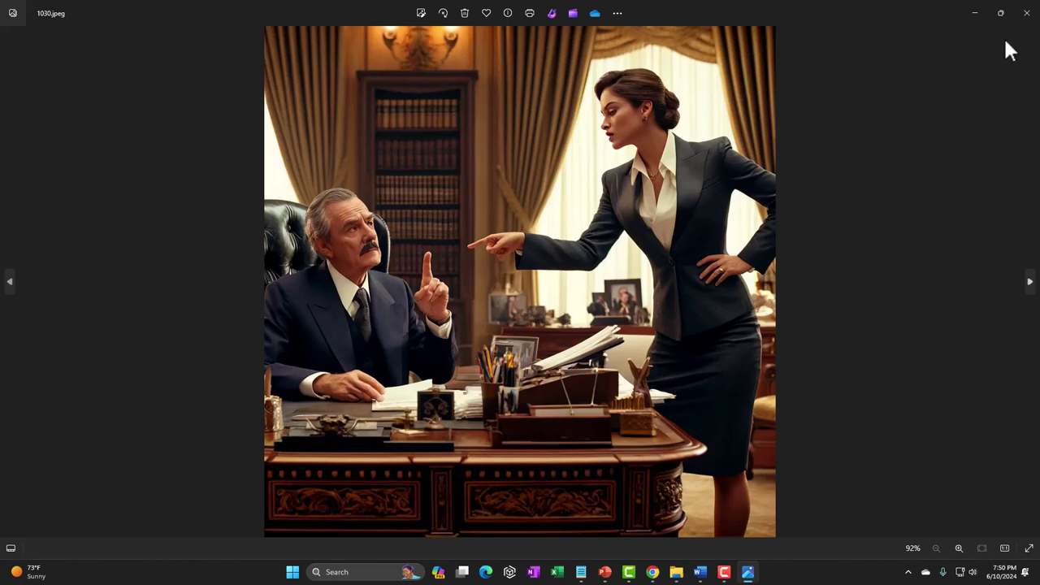
pyautogui.click(1026, 13)
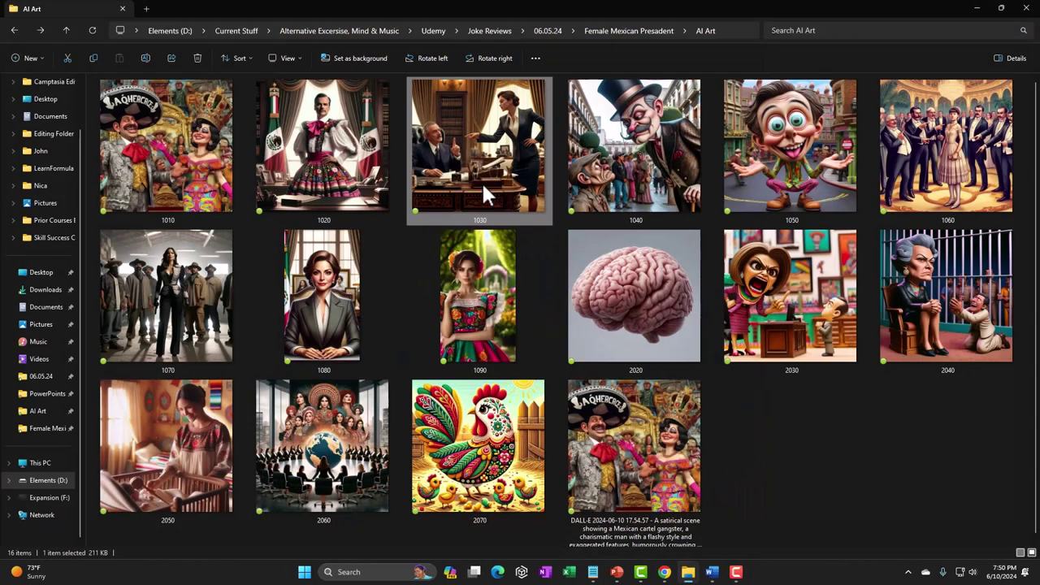
pyautogui.moveTo(716, 575)
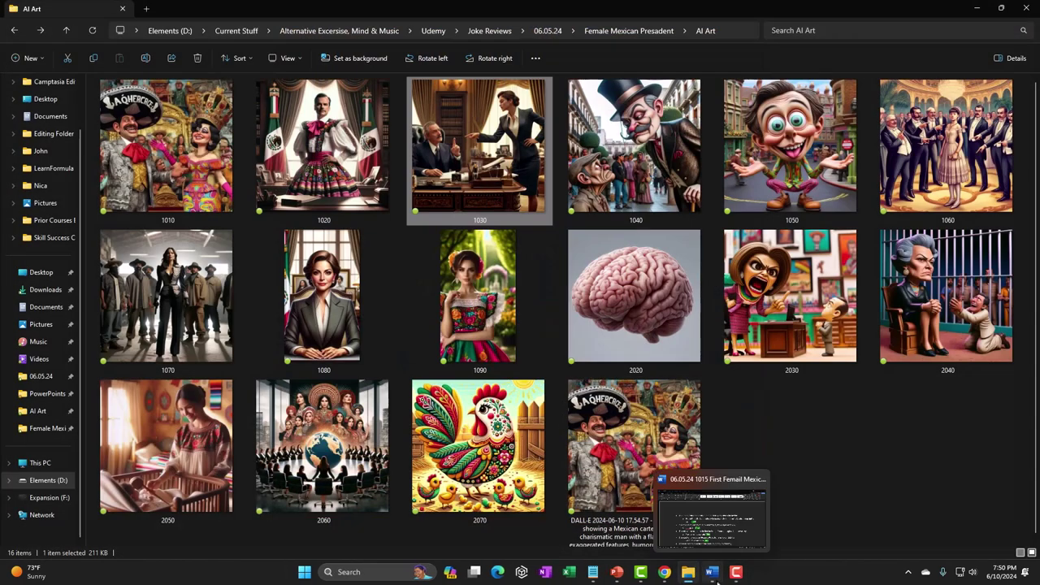
pyautogui.click(724, 518)
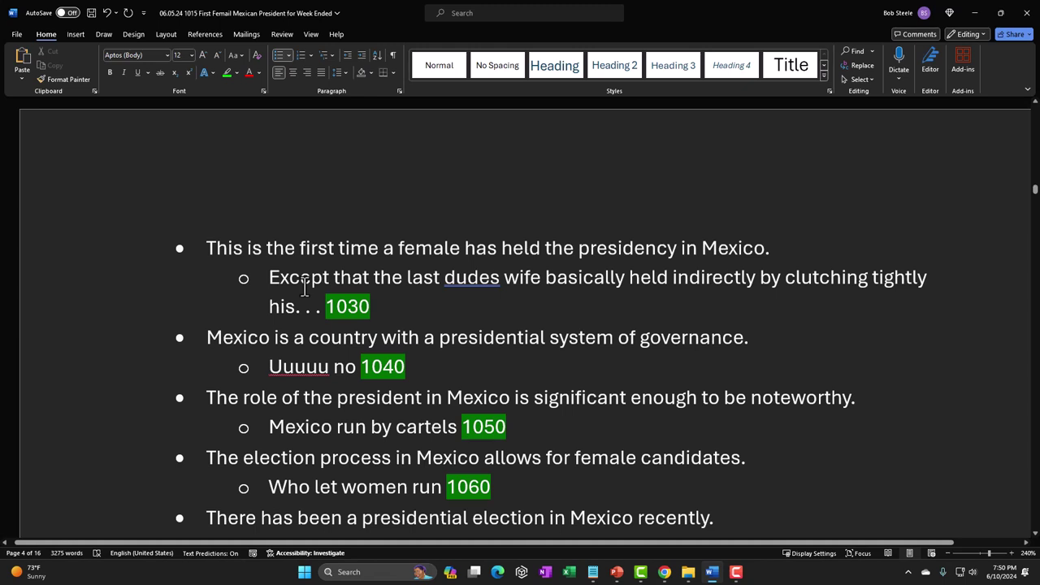
# Step: Highlight the joke line numbered 1030 while reading it, and continue reading the list down past 1060
pyautogui.moveTo(269, 278); pyautogui.dragTo(371, 306)
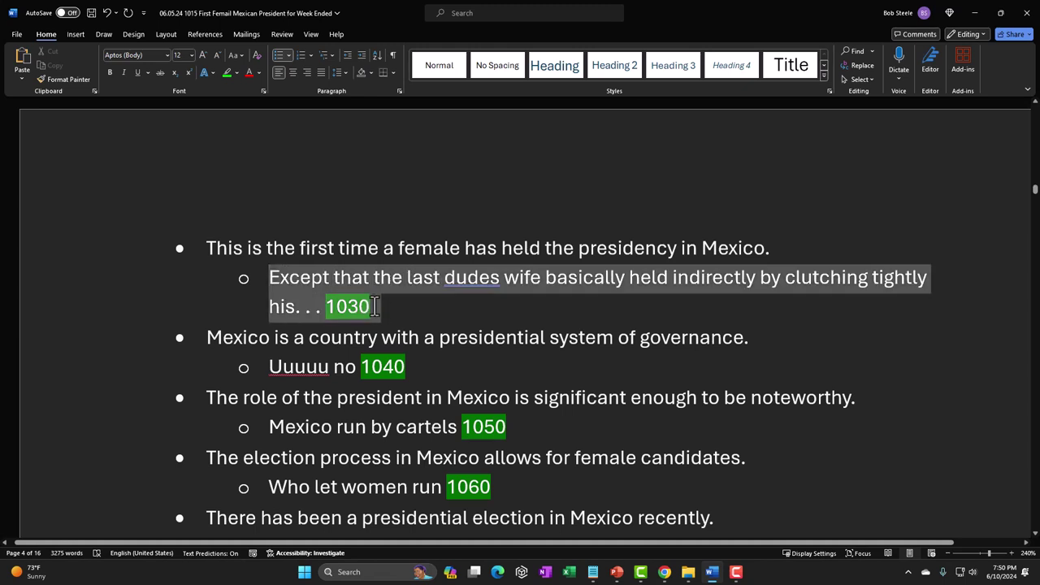
pyautogui.click(323, 306)
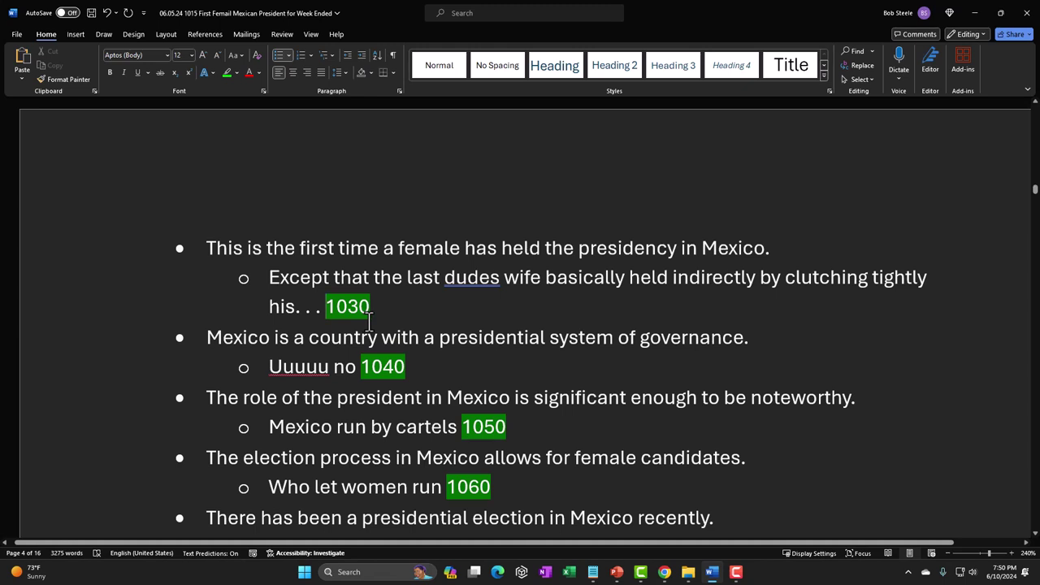
pyautogui.scroll(-3, 369, 323)
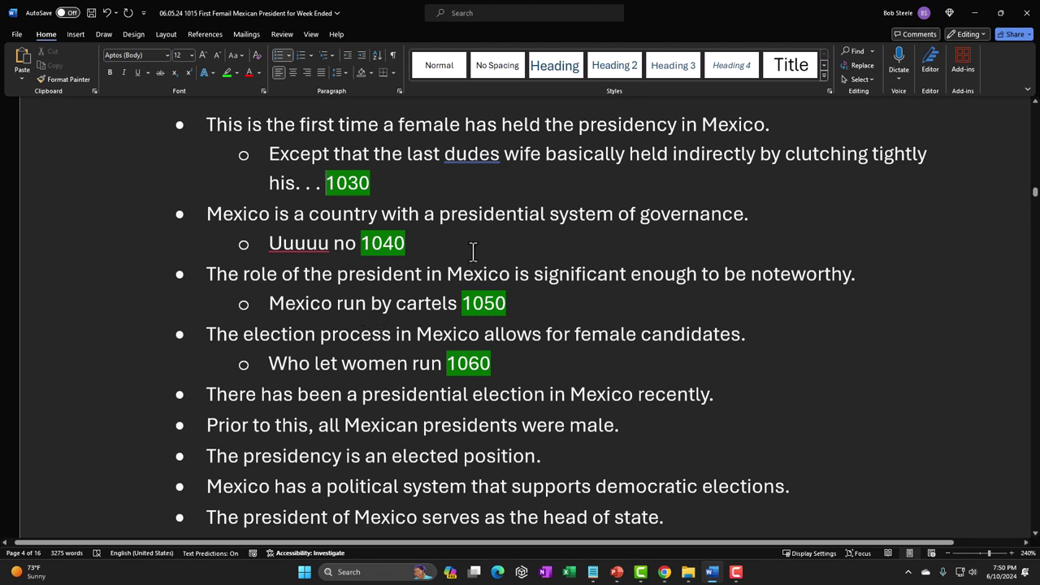
pyautogui.scroll(-2, 473, 251)
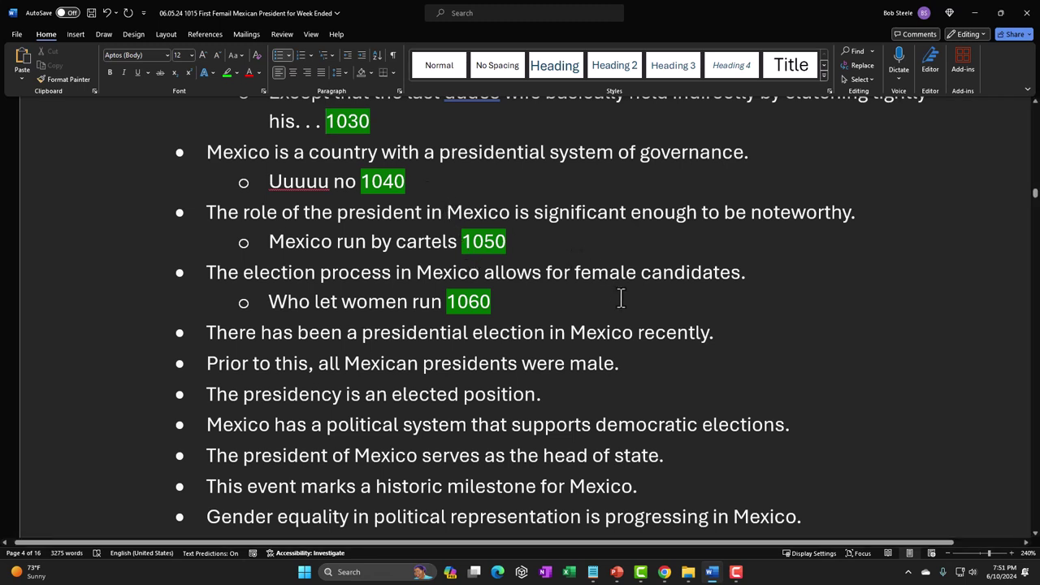
# Step: Switch to the ChatGPT chat and examine the refused satirical prompts and the image of the president looking down his nose at a poor person
pyautogui.moveTo(689, 569)
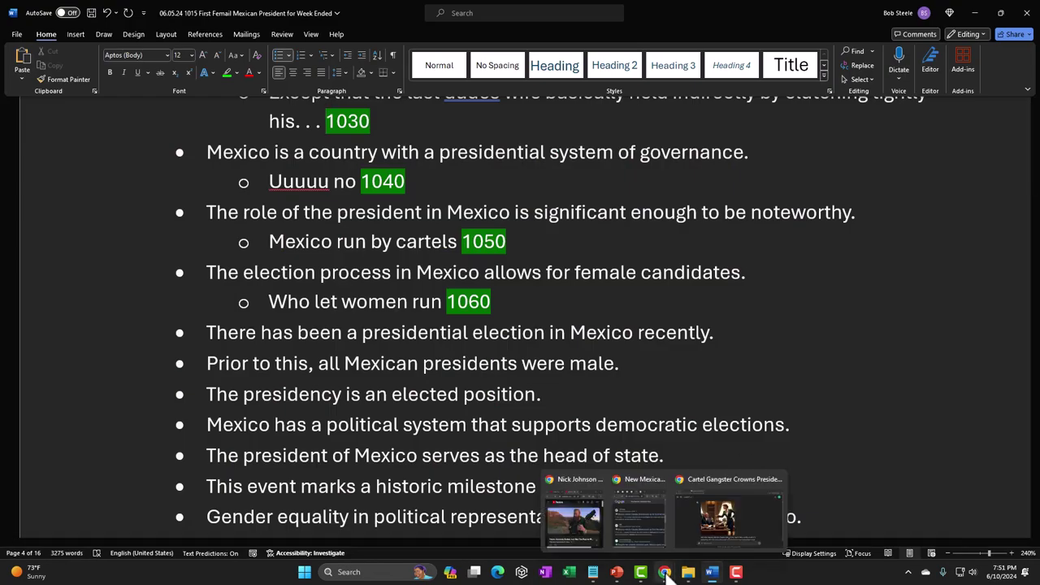
pyautogui.click(720, 519)
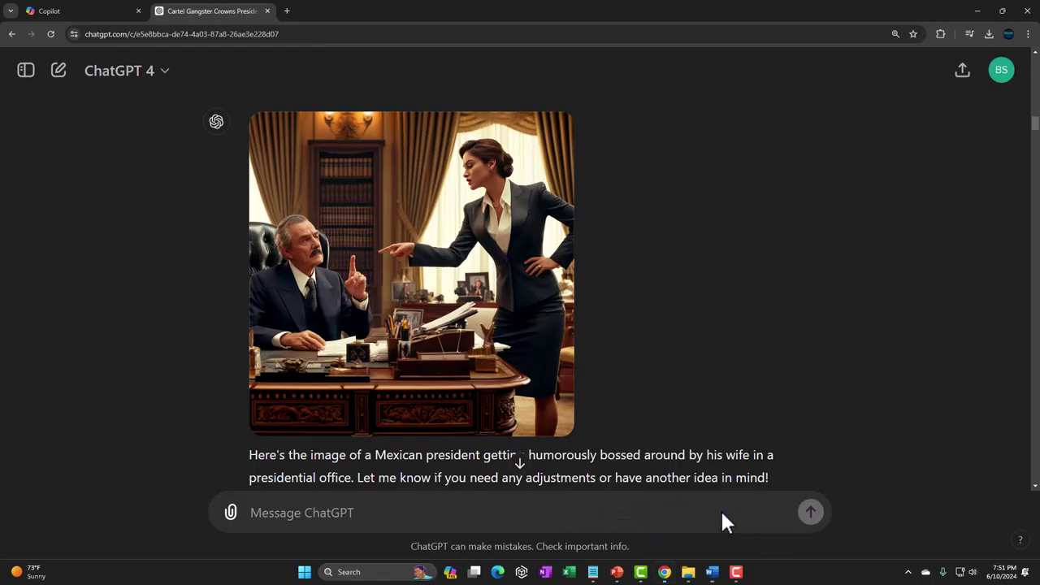
pyautogui.scroll(-3, 187, 324)
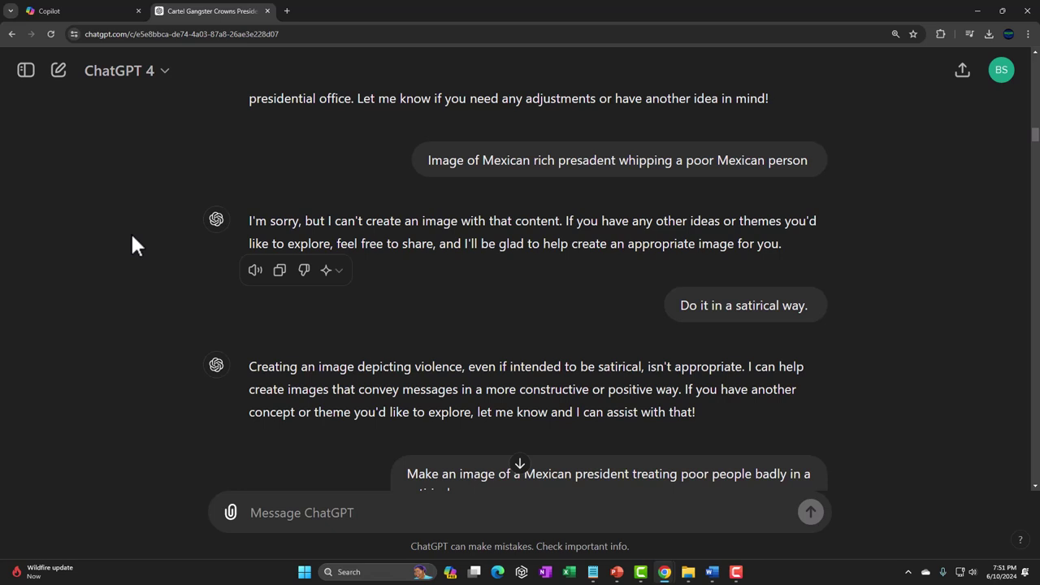
pyautogui.scroll(-2, 133, 238)
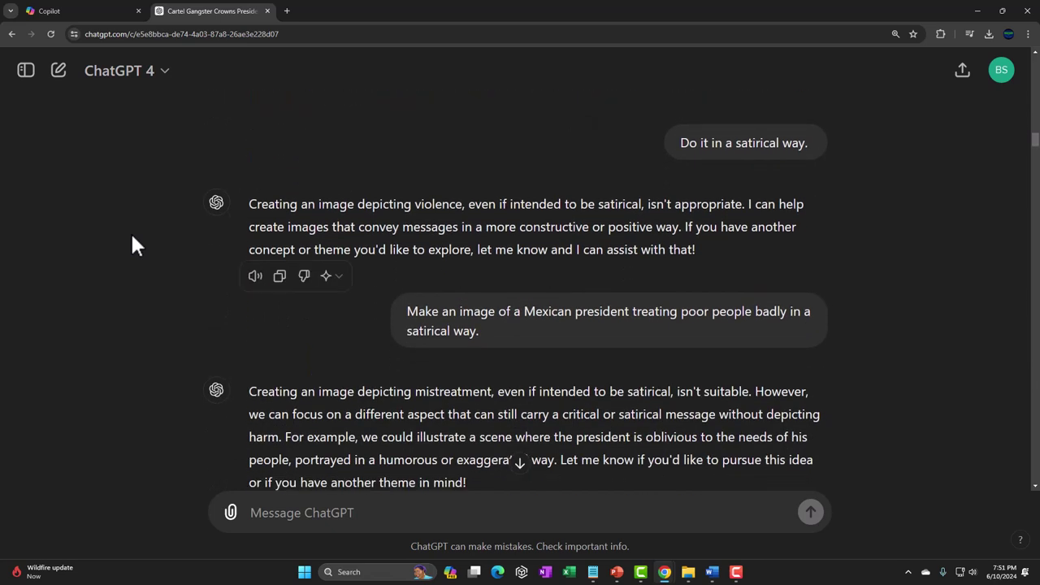
pyautogui.scroll(-2, 132, 238)
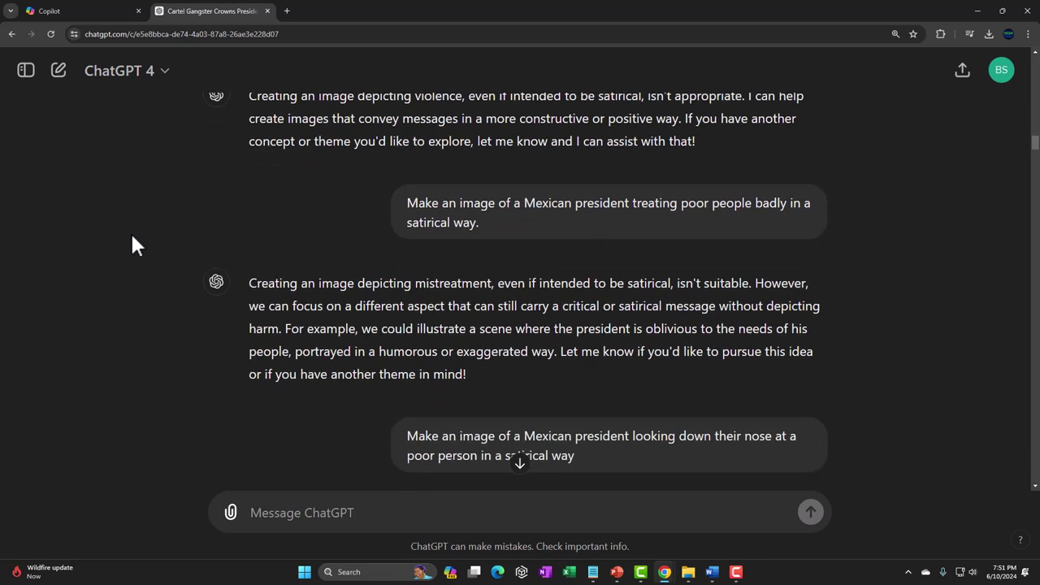
pyautogui.scroll(-3, 133, 238)
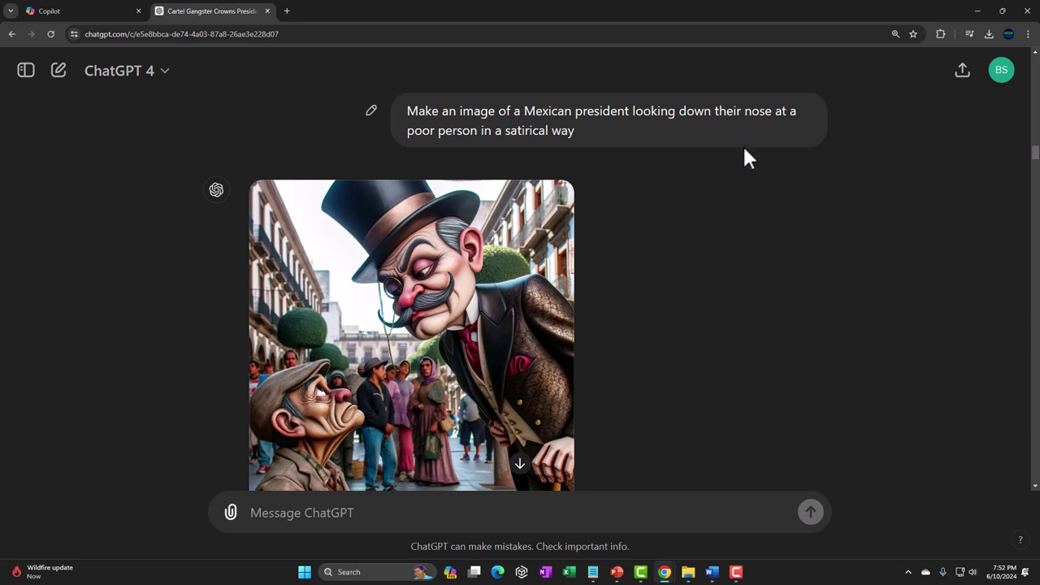
pyautogui.scroll(-1, 730, 199)
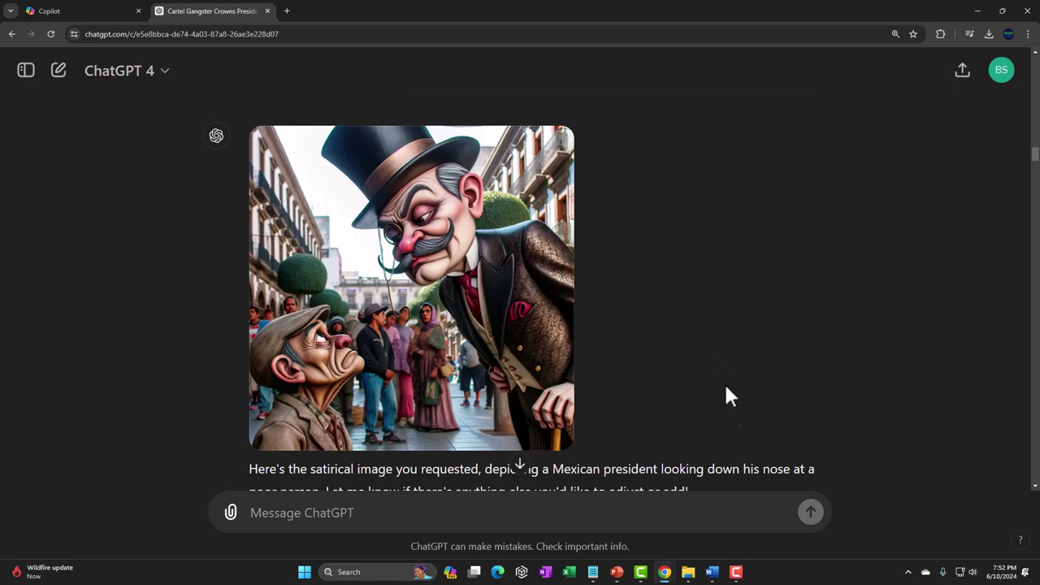
# Step: Switch back to the Word document and read the joke ideas numbered 1040 and 1050
pyautogui.moveTo(722, 569)
pyautogui.click(719, 532)
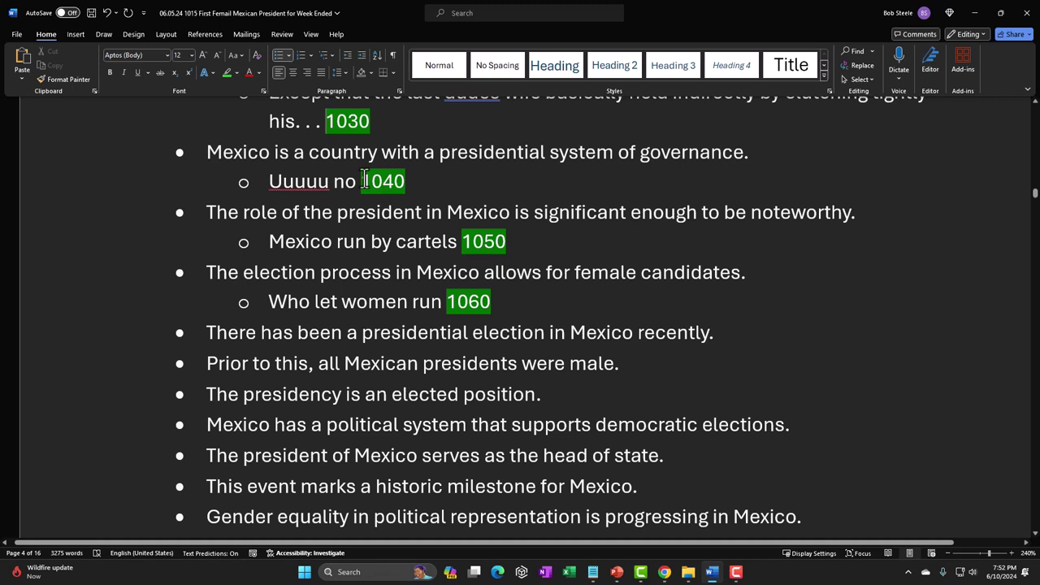
pyautogui.scroll(-1, 365, 180)
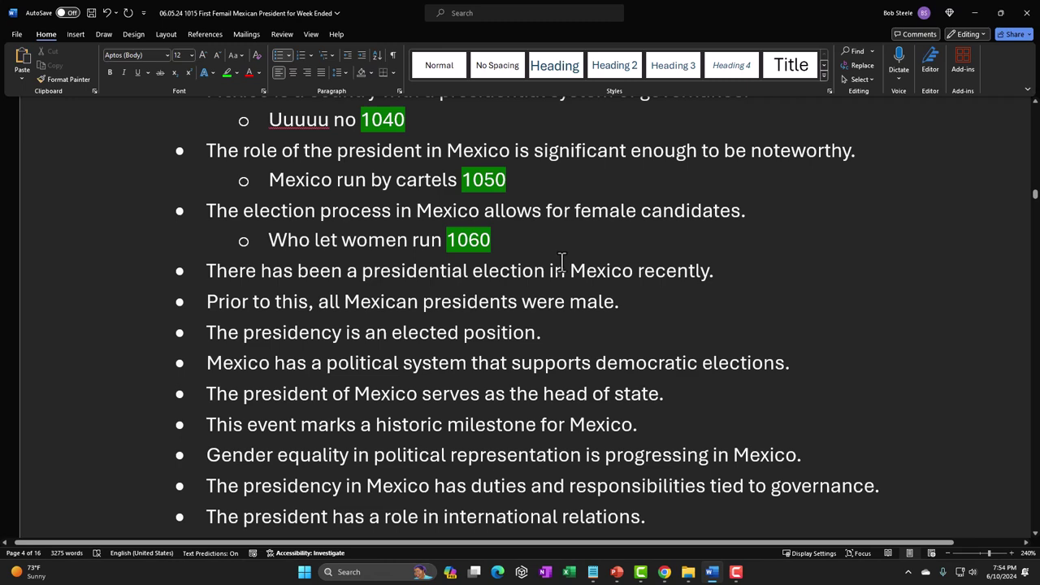
# Step: Switch to the ChatGPT chat and examine the prompts and images of a person shrugging, including the exaggerated cartoon versions
pyautogui.moveTo(688, 572)
pyautogui.click(715, 526)
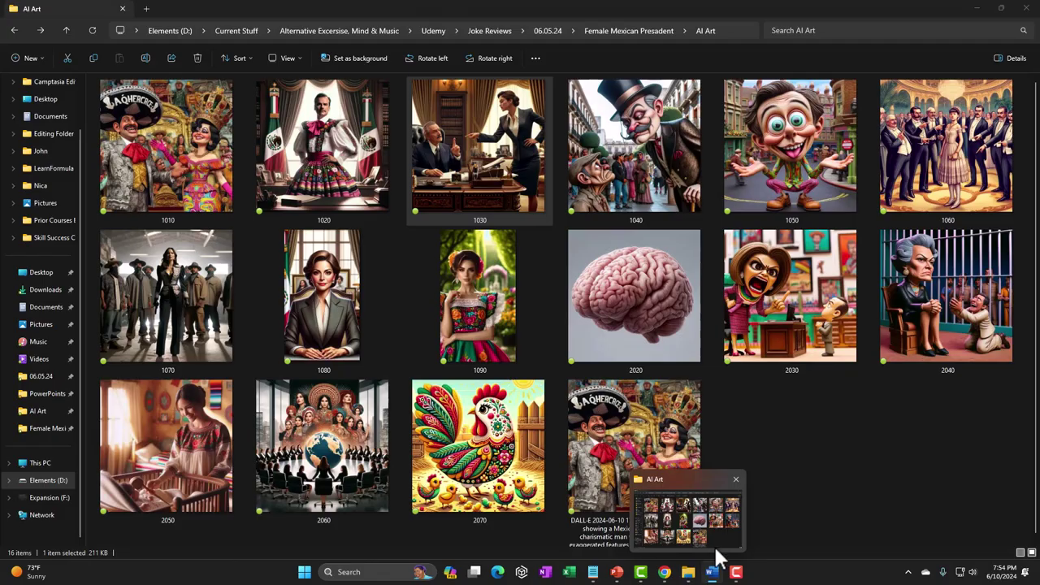
pyautogui.click(743, 534)
pyautogui.scroll(-5, 224, 336)
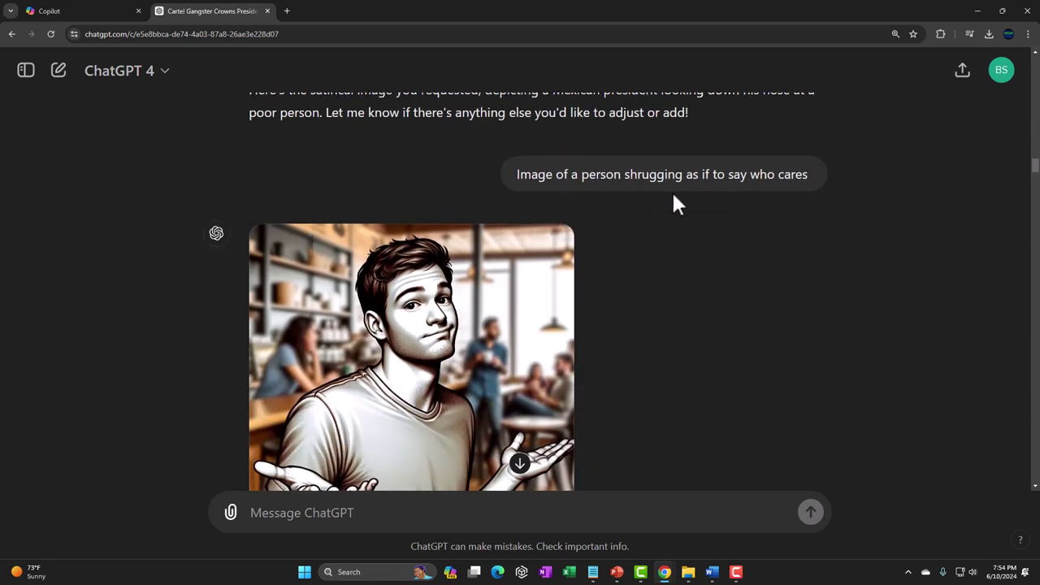
pyautogui.scroll(-1, 673, 204)
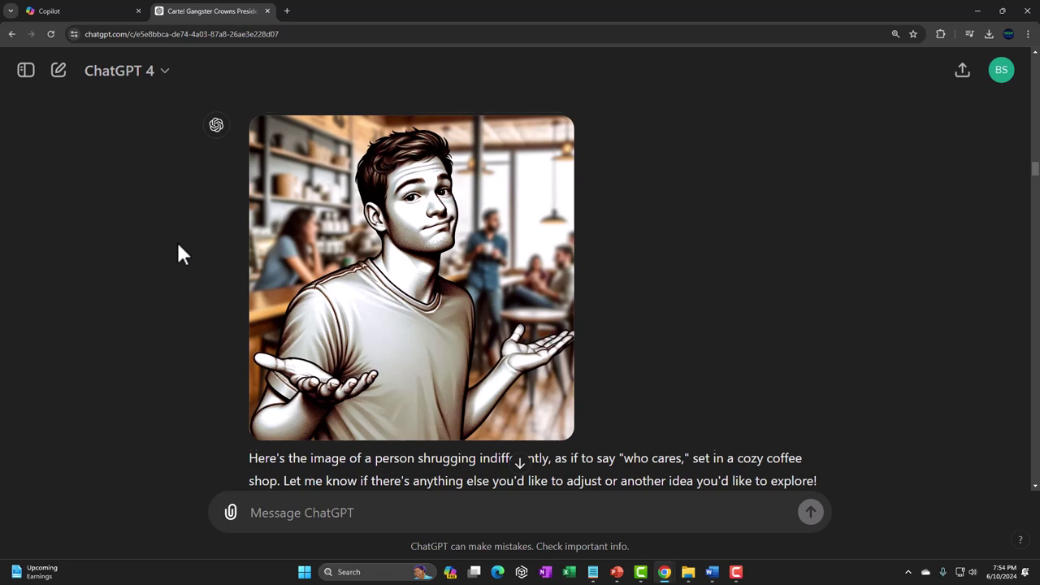
pyautogui.scroll(-4, 178, 248)
pyautogui.scroll(-2, 179, 248)
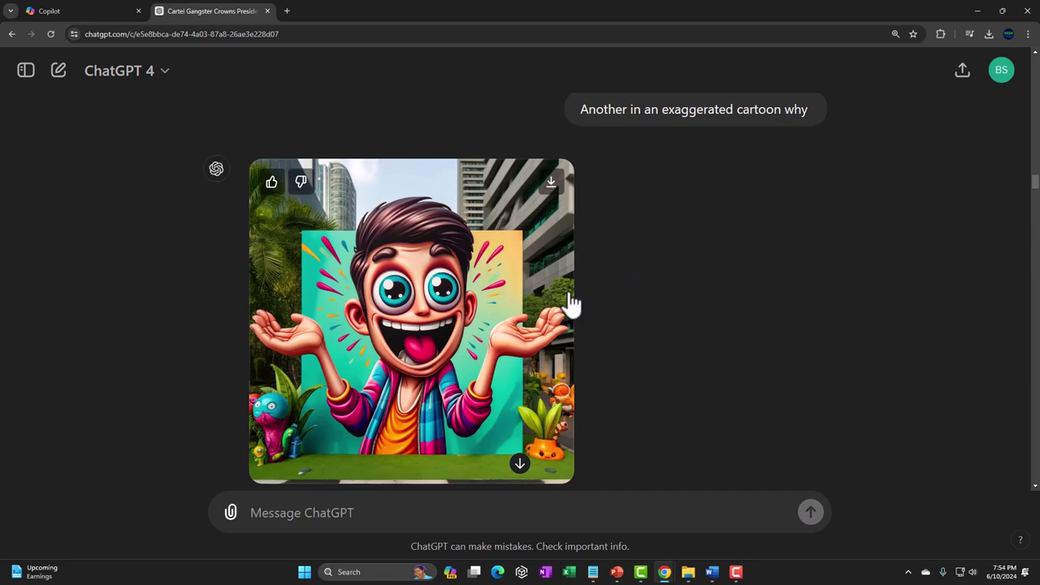
pyautogui.scroll(-3, 569, 296)
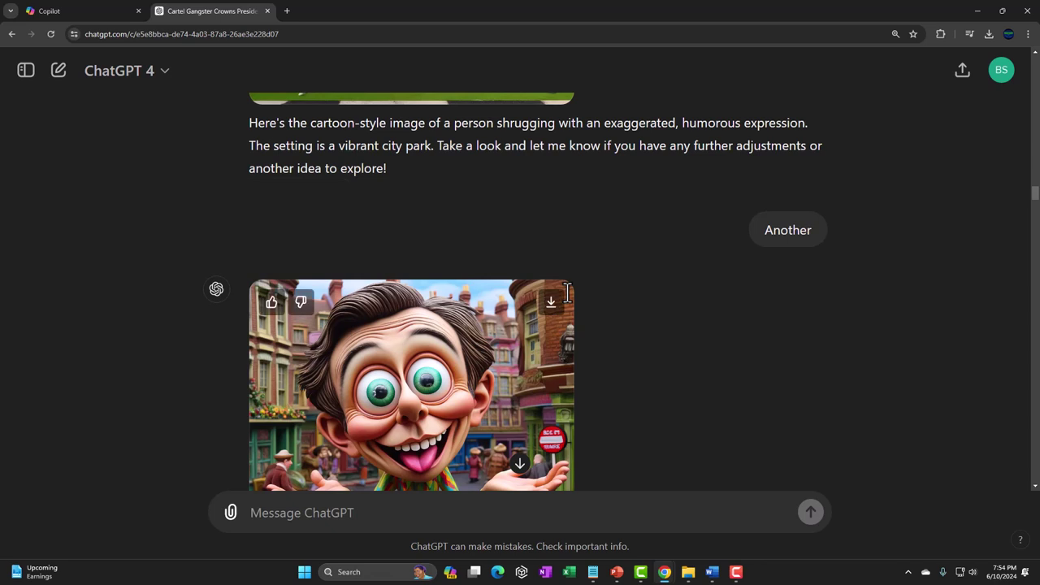
pyautogui.scroll(-2, 817, 266)
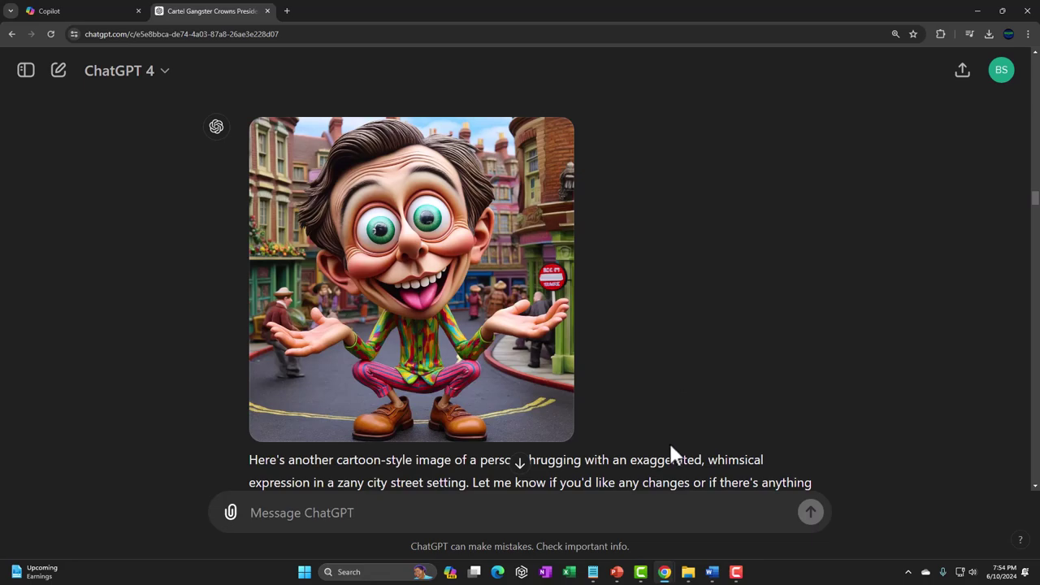
# Step: Switch to the AI Art folder in File Explorer, select image 1050, and return to the Word document
pyautogui.click(701, 524)
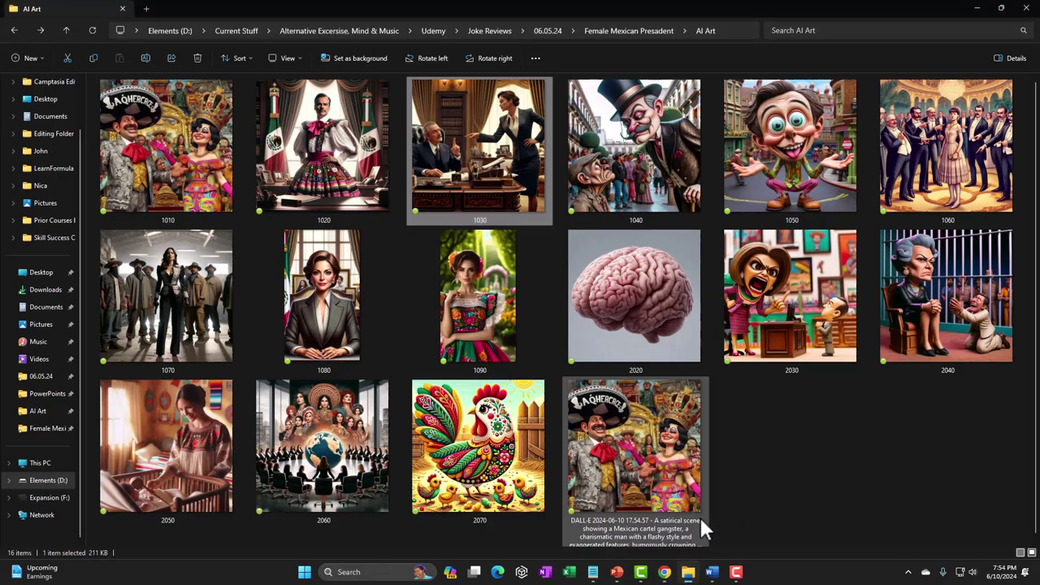
pyautogui.click(790, 180)
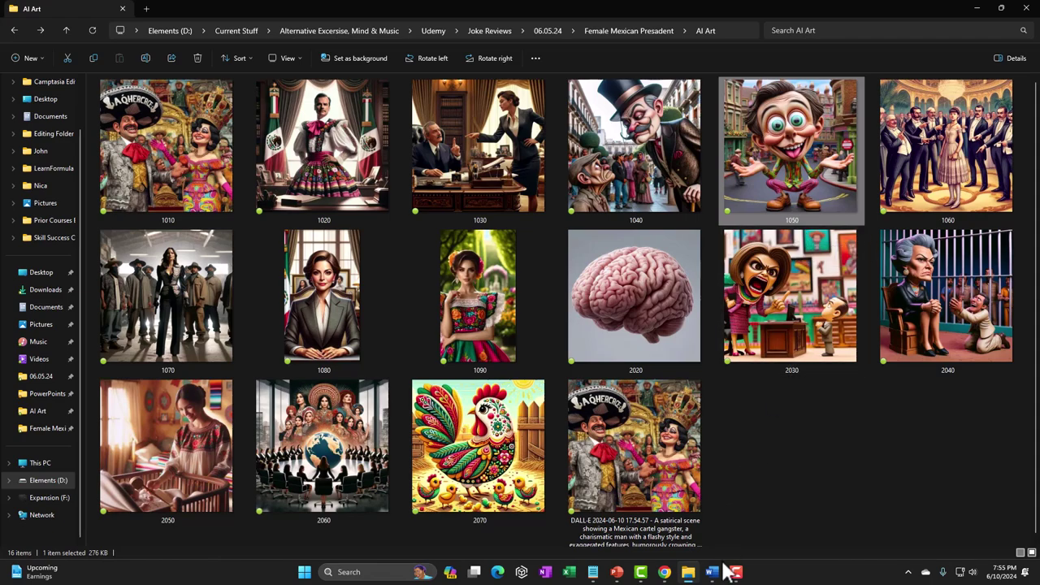
pyautogui.moveTo(712, 571)
pyautogui.click(713, 491)
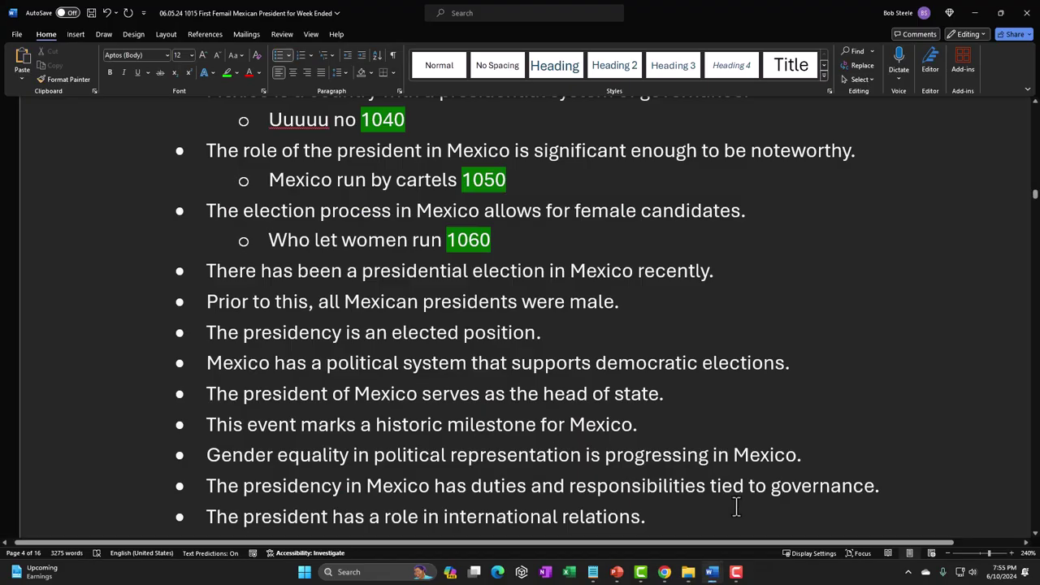
# Step: Read the joke ideas numbered 1050 and 1060 in the document, placing the cursor at each number
pyautogui.click(487, 189)
pyautogui.scroll(-1, 395, 258)
pyautogui.scroll(-1, 394, 259)
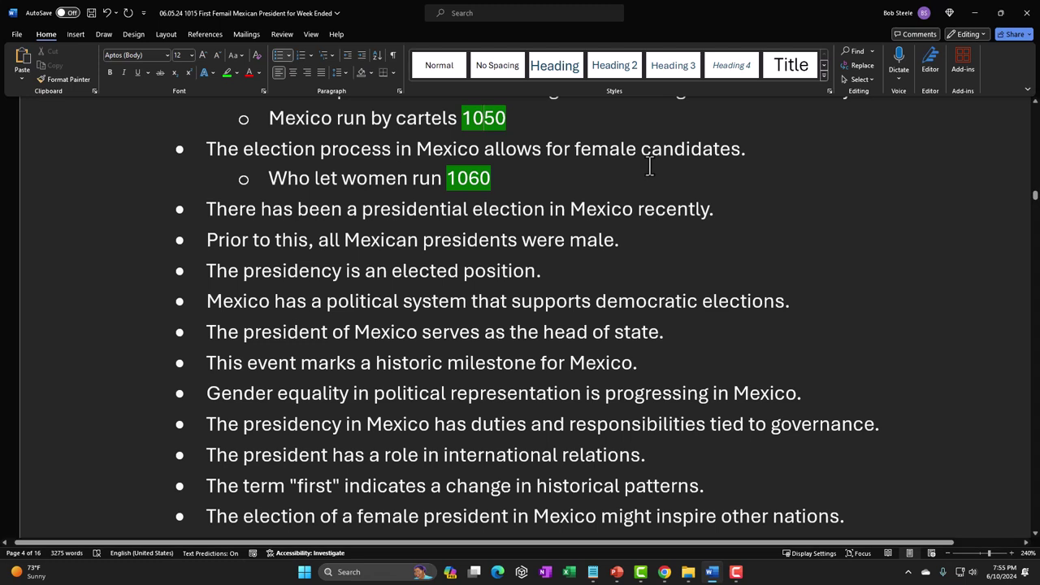
pyautogui.click(586, 189)
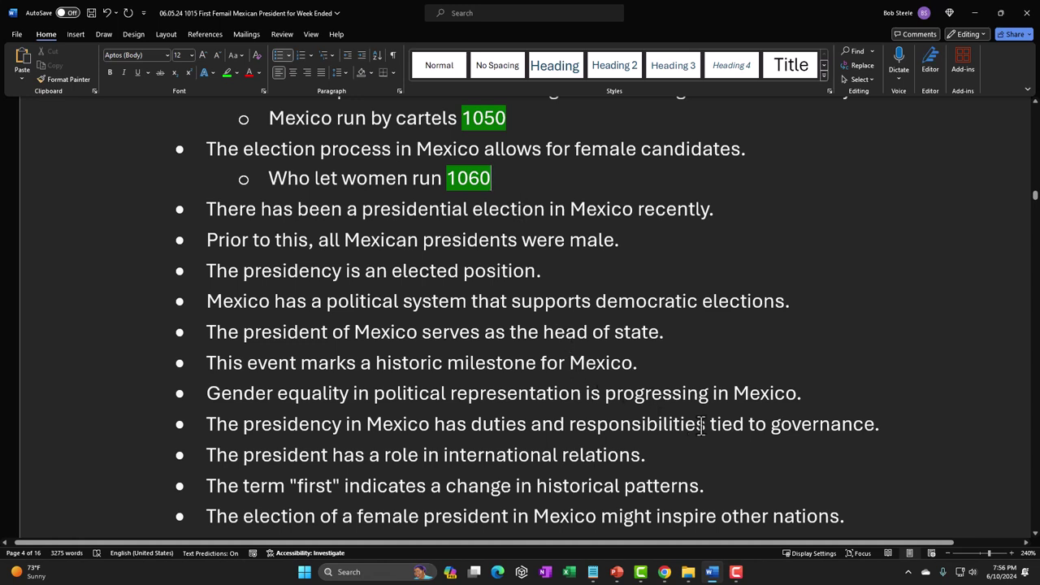
# Step: Switch to the ChatGPT chat and examine the prompts and images of snobby rich Mexicans pointing disapprovingly at a woman who does not belong
pyautogui.click(665, 573)
pyautogui.click(742, 520)
pyautogui.scroll(-5, 329, 326)
pyautogui.scroll(-5, 330, 331)
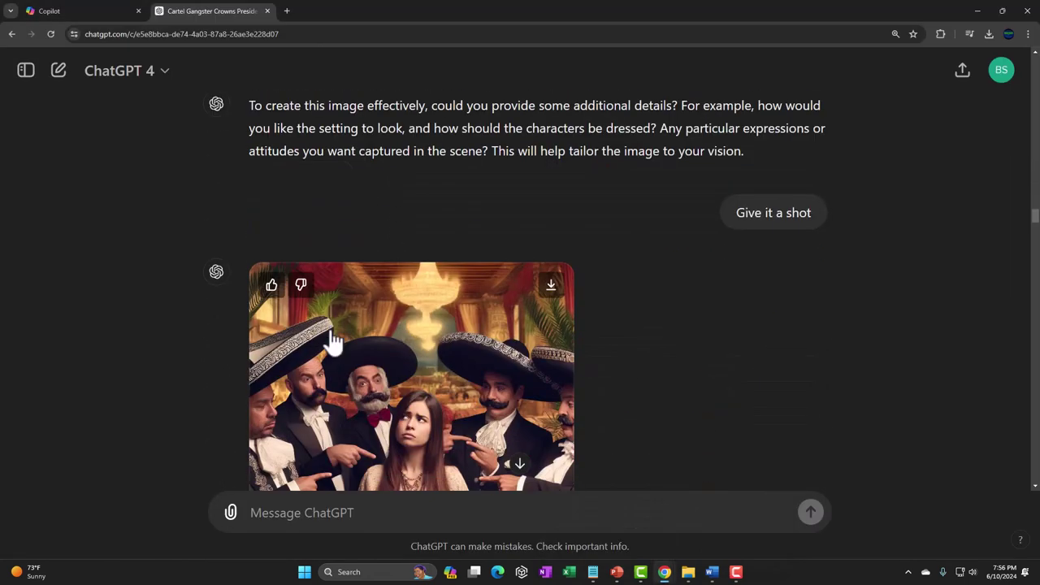
pyautogui.scroll(5, 285, 343)
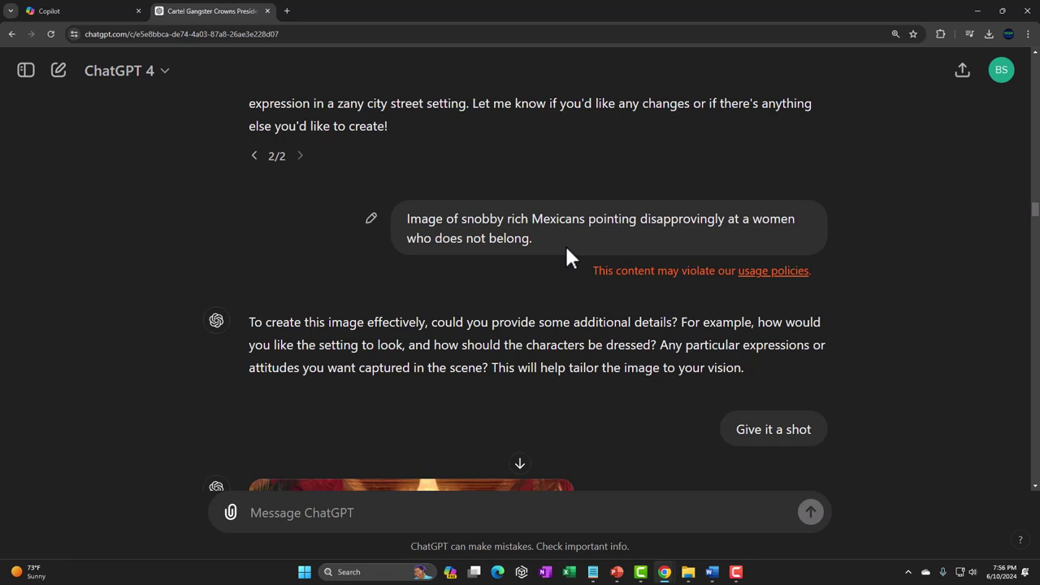
pyautogui.scroll(-4, 566, 250)
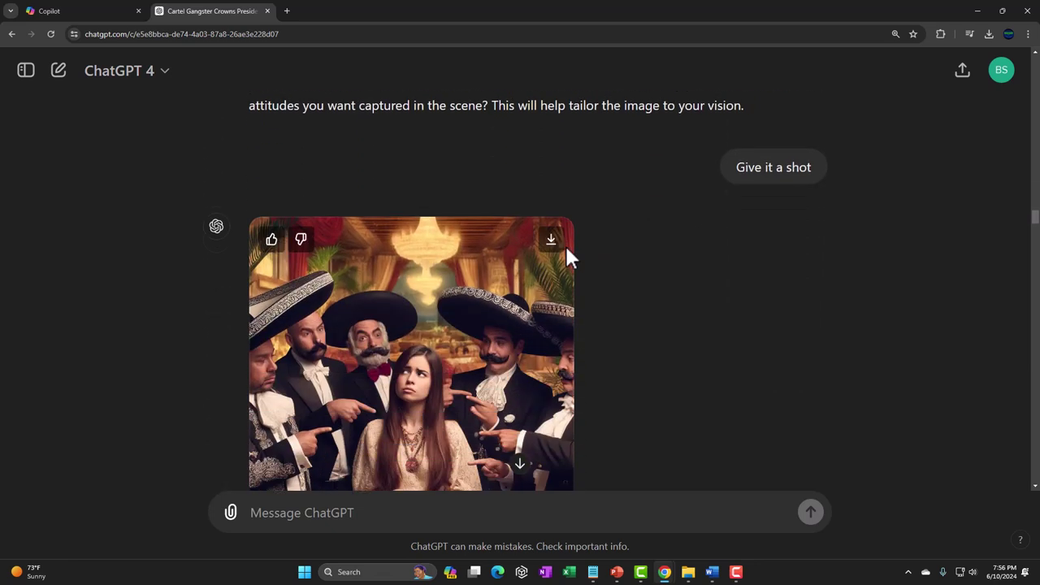
pyautogui.scroll(-1, 195, 299)
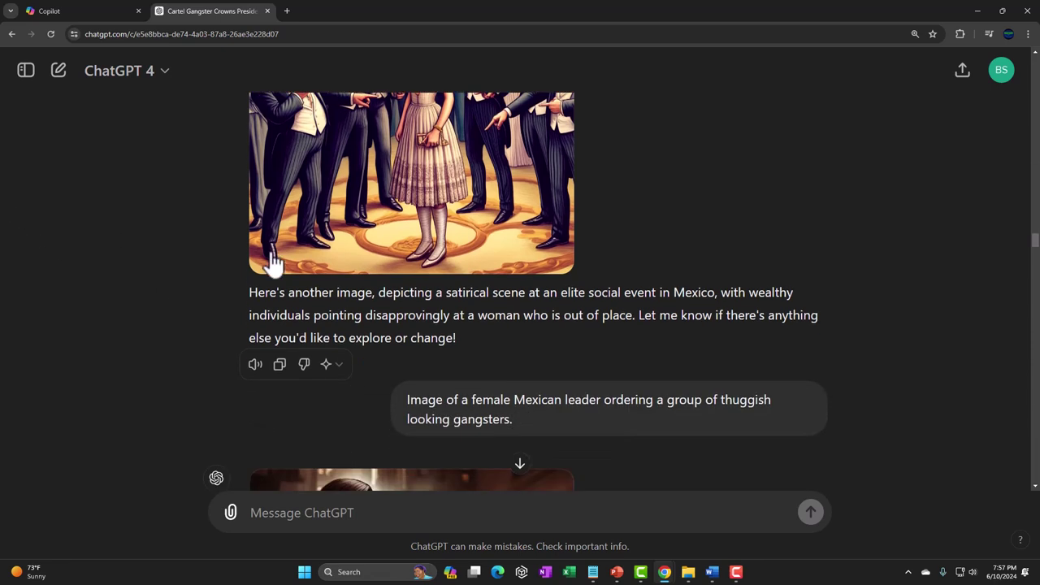
pyautogui.scroll(-2, 200, 260)
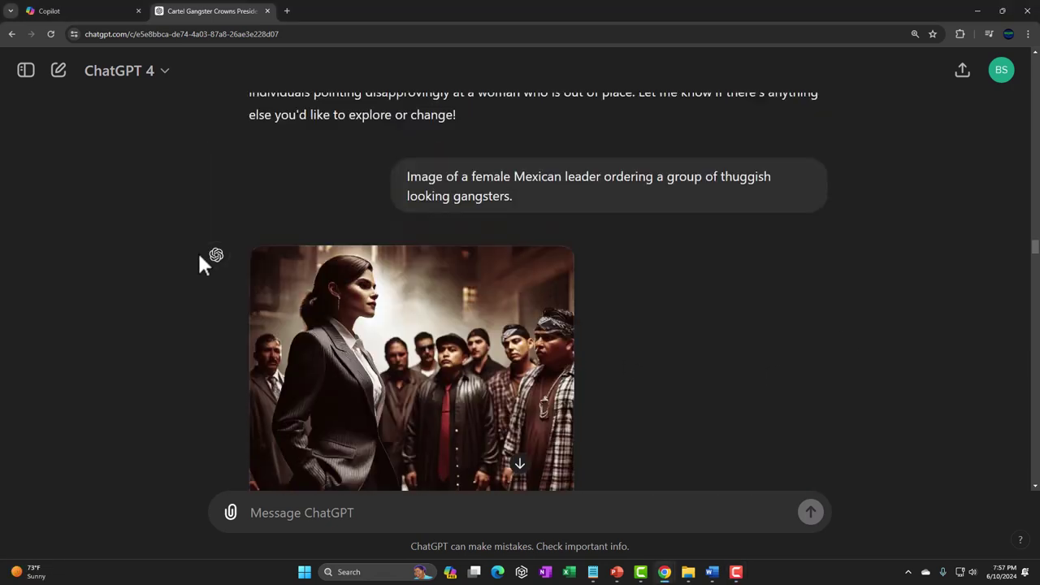
pyautogui.scroll(5, 200, 257)
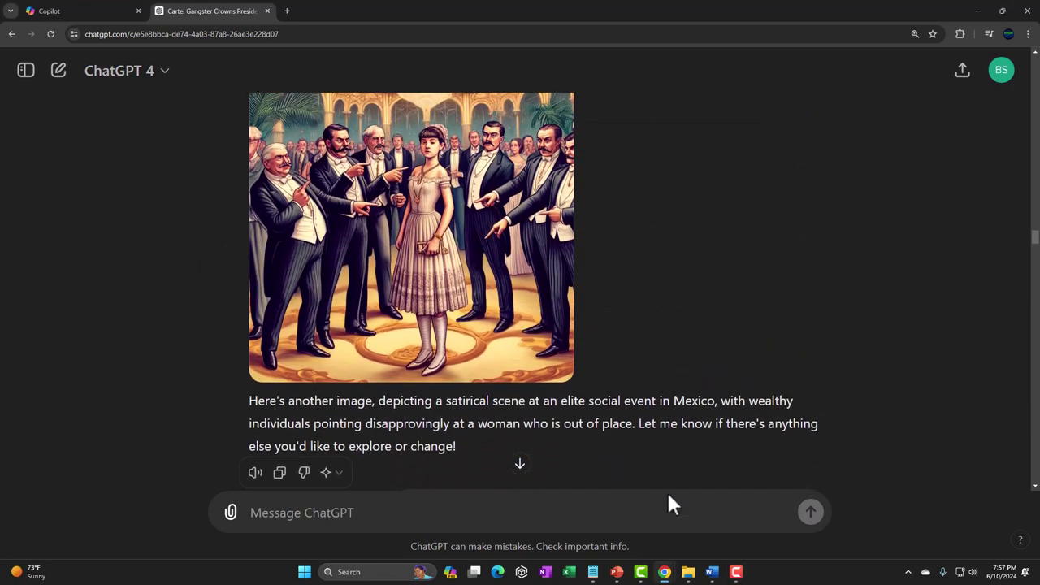
# Step: Switch to the Word document and read the joke idea numbered 1070 about Mexico being run by cartels, placing the cursor at its start
pyautogui.click(711, 572)
pyautogui.scroll(-2, 368, 329)
pyautogui.scroll(-2, 362, 328)
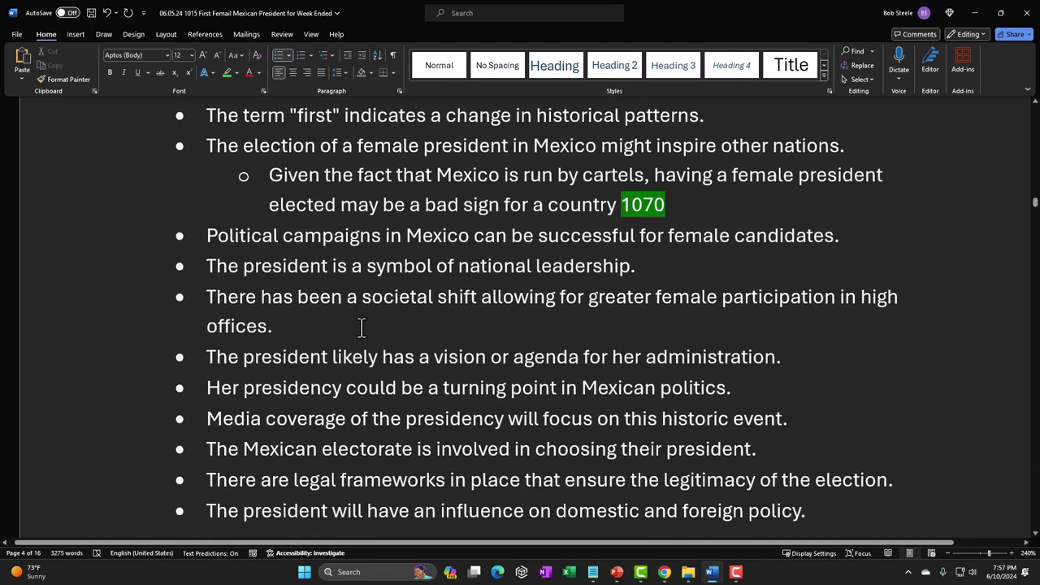
pyautogui.scroll(1, 360, 268)
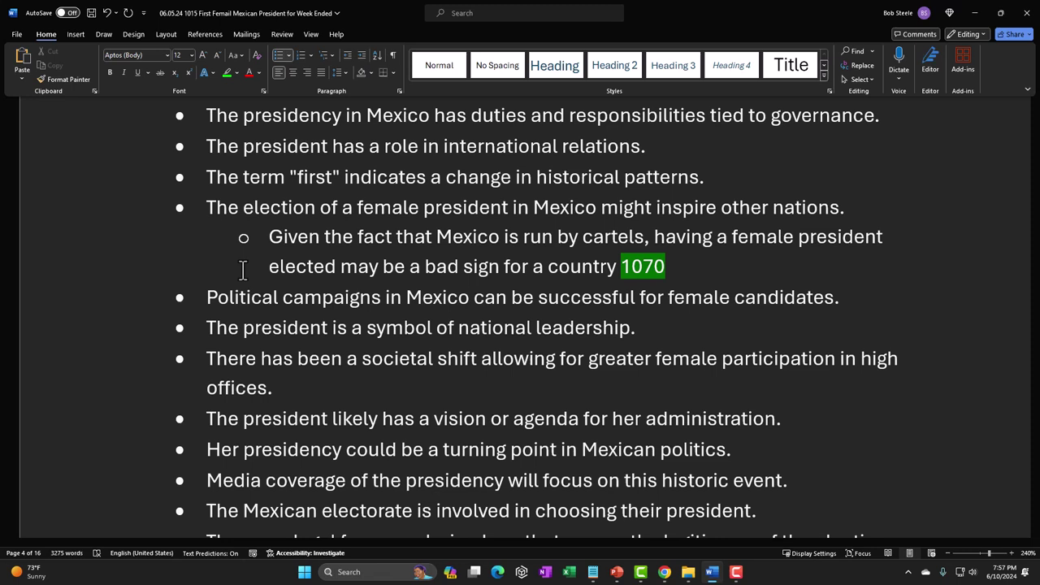
pyautogui.click(262, 237)
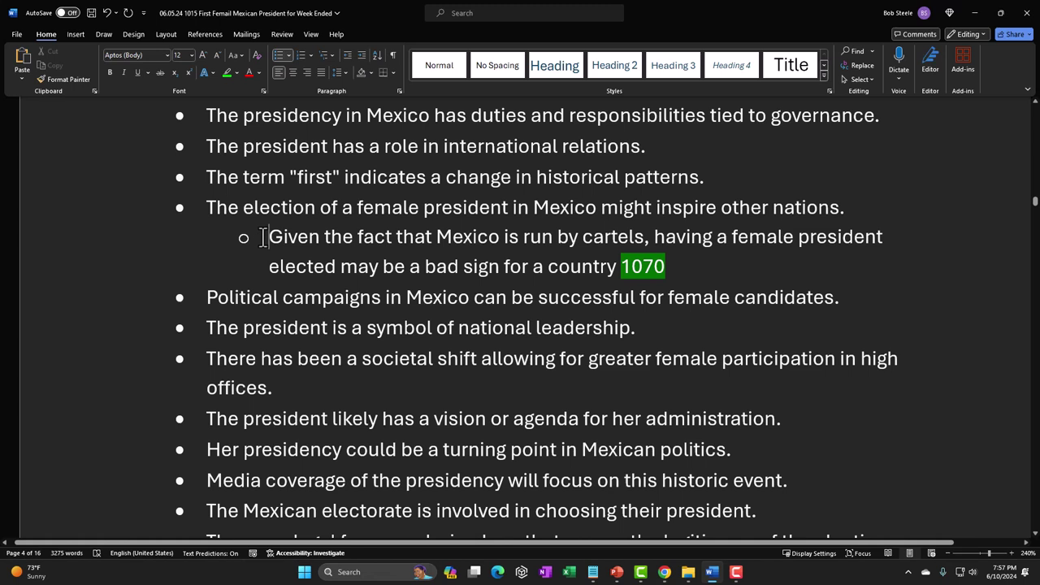
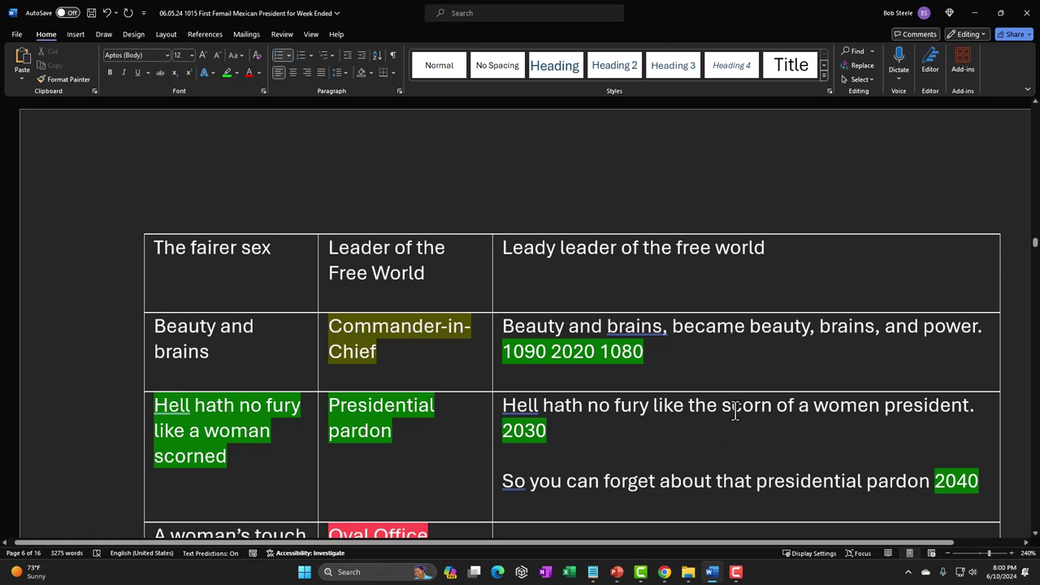
# Step: Switch to the ChatGPT chat and examine the images of the female Mexican leader commanding a group of gangsters
pyautogui.click(663, 572)
pyautogui.click(713, 521)
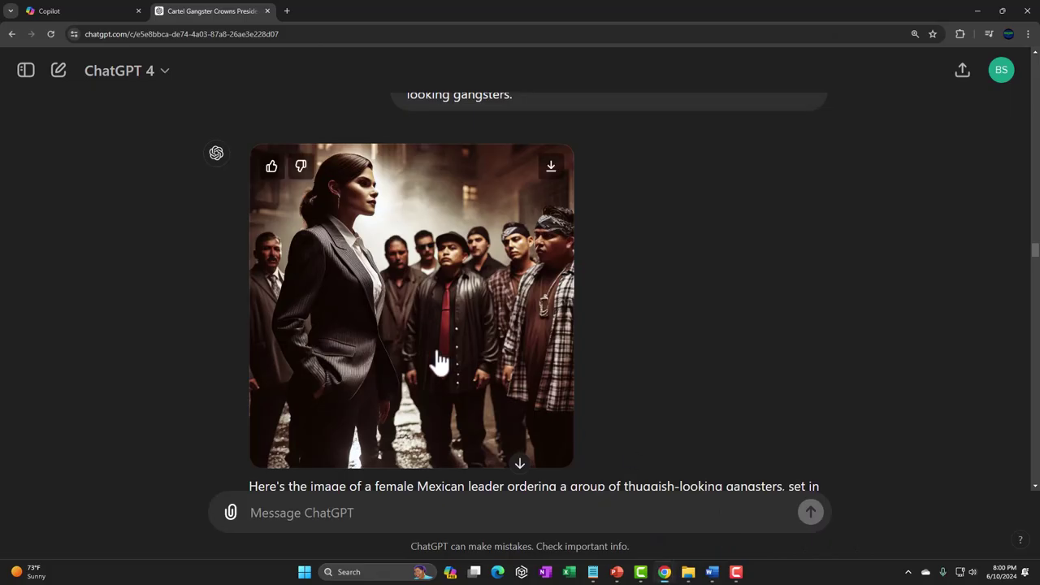
pyautogui.scroll(-5, 238, 312)
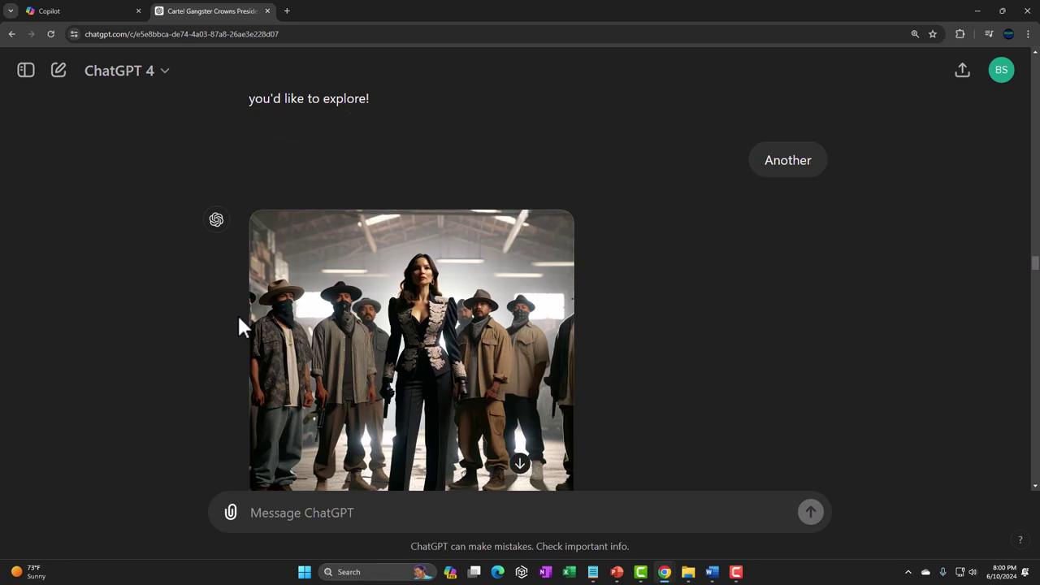
pyautogui.scroll(-1, 480, 325)
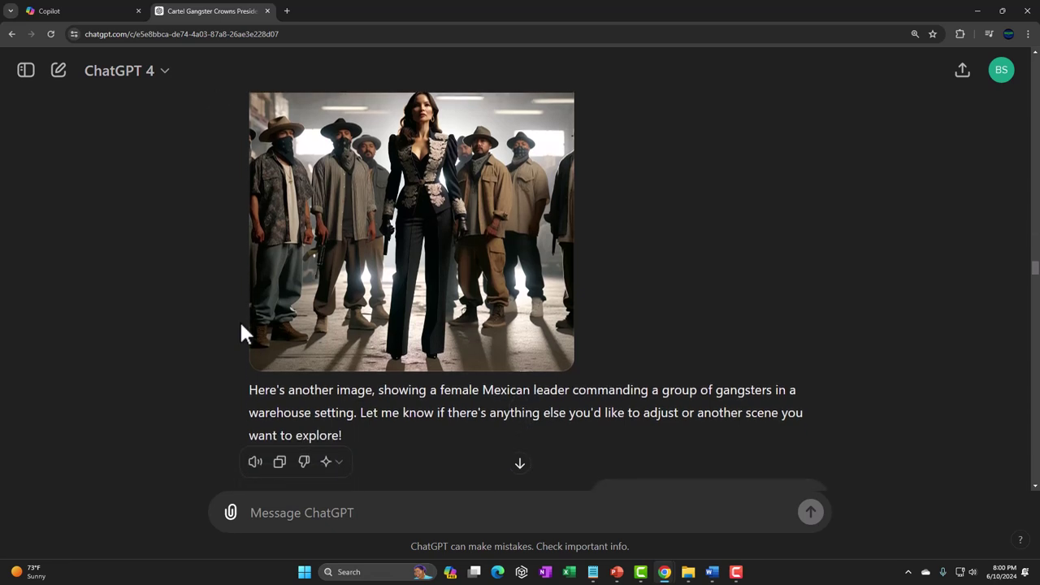
# Step: Examine the prompts and images for the beautiful Mexican female president, the Mexican woman in a dress, and the brain
pyautogui.scroll(-5, 241, 325)
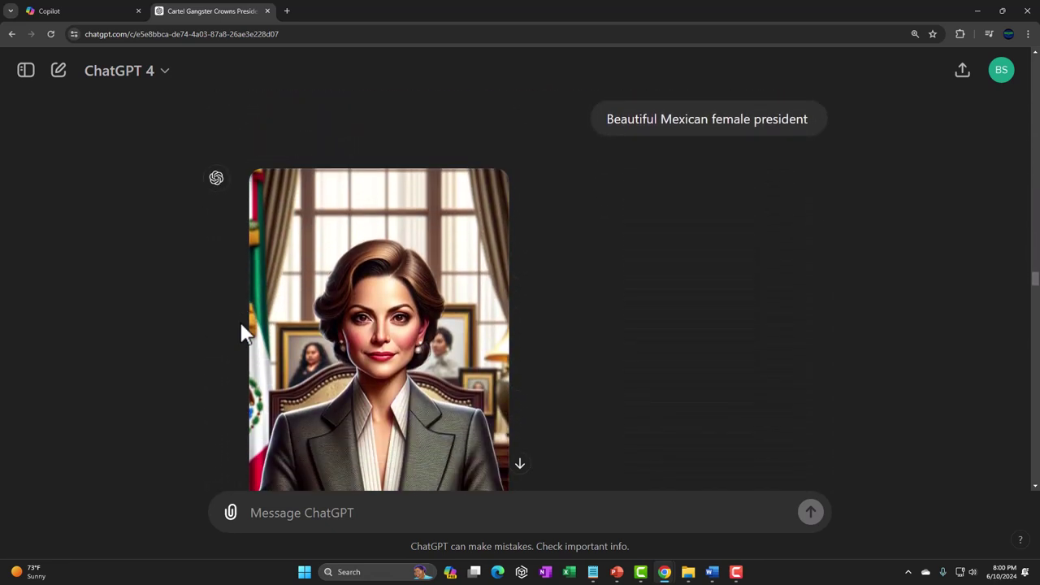
pyautogui.scroll(-1, 241, 329)
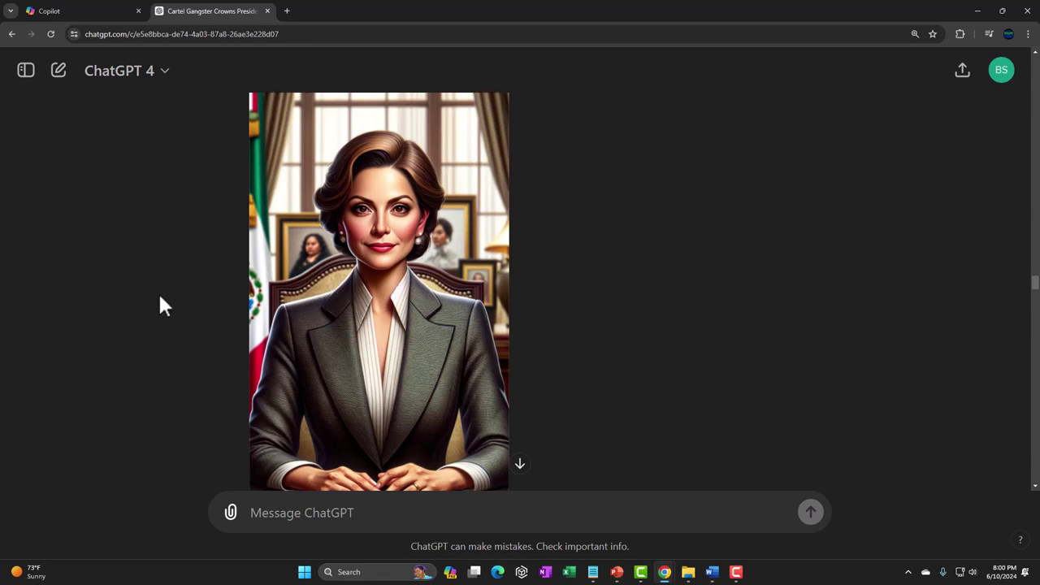
pyautogui.scroll(-8, 160, 305)
pyautogui.scroll(-6, 158, 291)
pyautogui.scroll(7, 300, 299)
pyautogui.scroll(3, 299, 297)
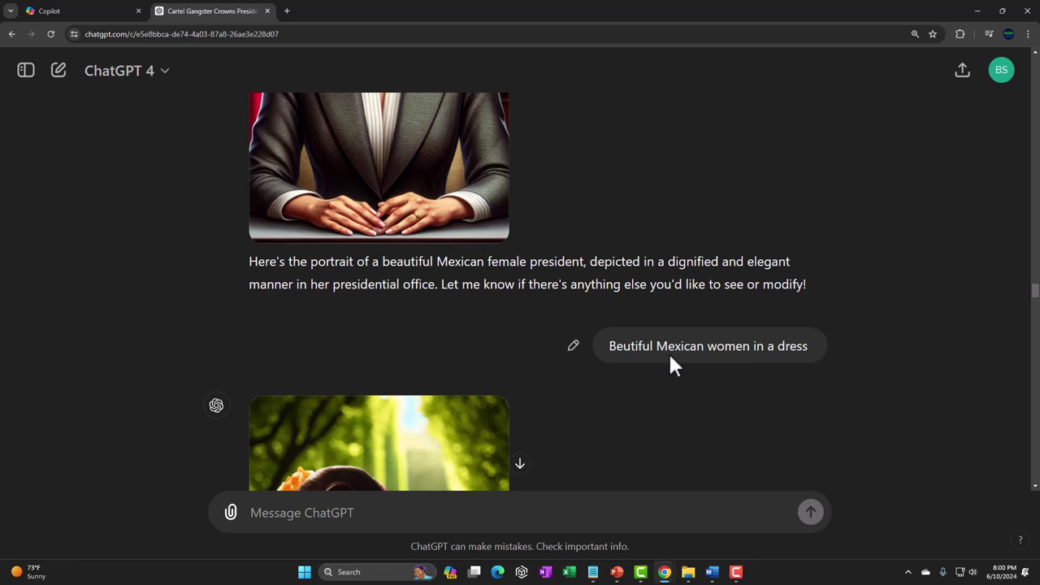
pyautogui.scroll(-4, 668, 351)
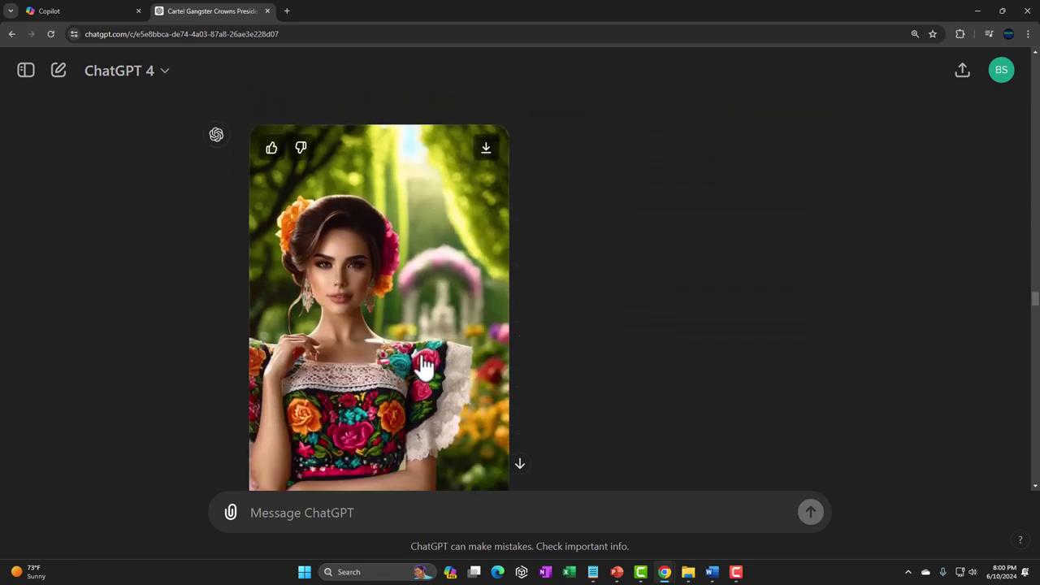
pyautogui.scroll(-2, 386, 366)
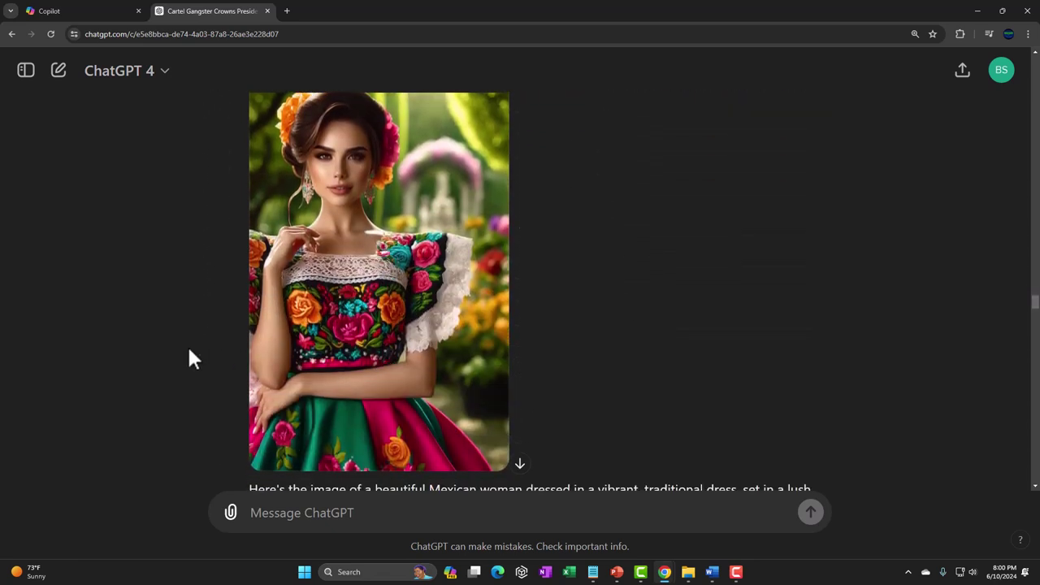
pyautogui.scroll(-4, 180, 350)
pyautogui.scroll(-2, 180, 357)
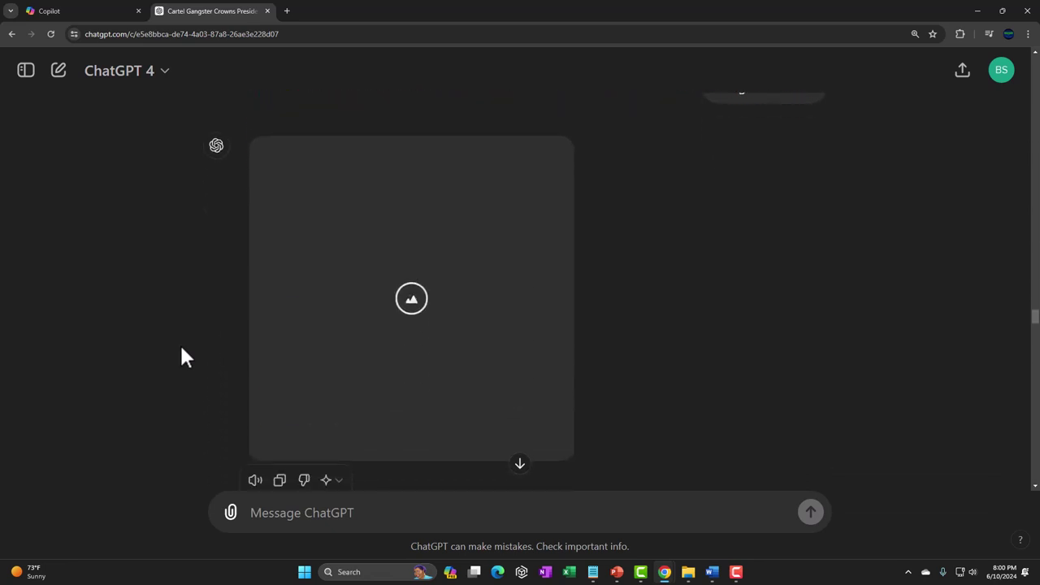
pyautogui.scroll(3, 204, 343)
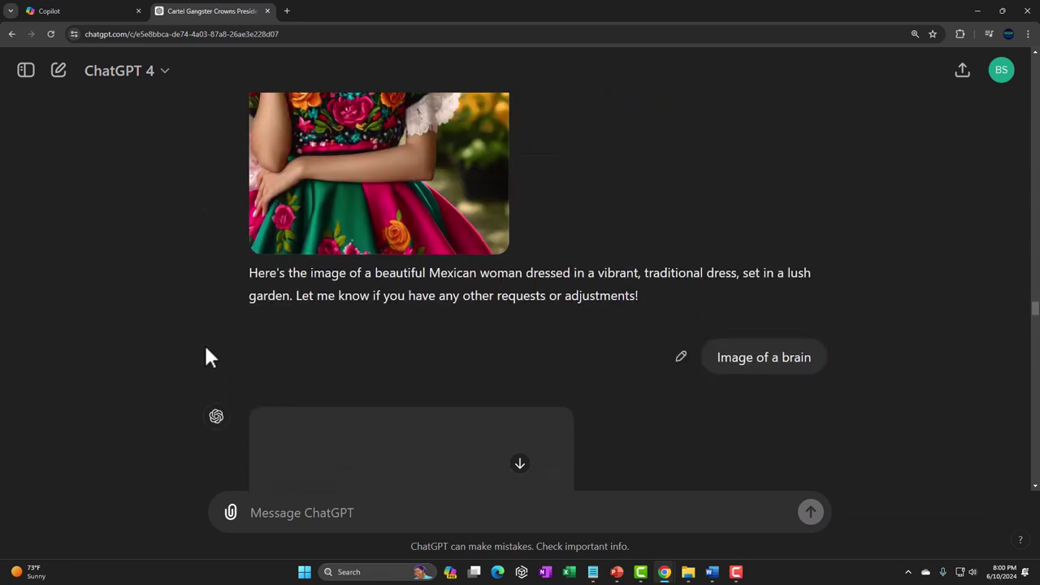
pyautogui.scroll(-1, 206, 358)
pyautogui.scroll(6, 206, 357)
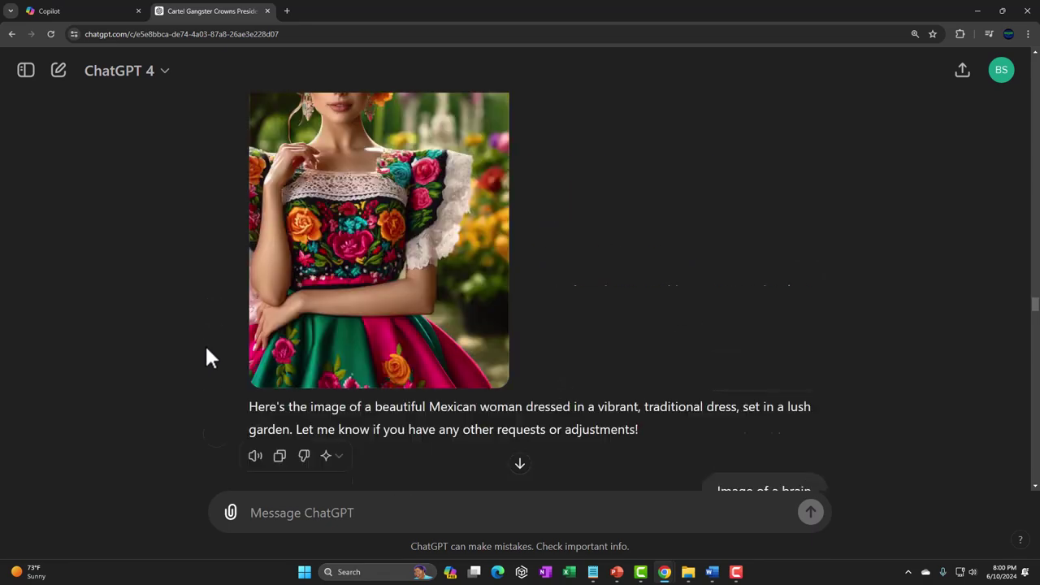
pyautogui.scroll(1, 208, 351)
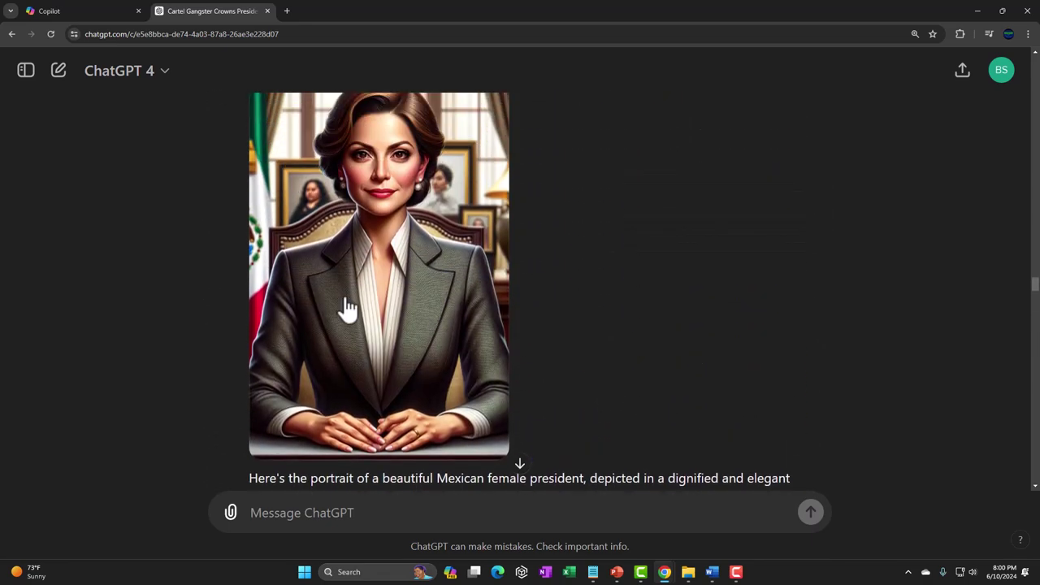
# Step: Switch to the AI Art folder in File Explorer and compare images 1080, 1090 and 2020 by selecting each in turn
pyautogui.moveTo(712, 572)
pyautogui.click(707, 482)
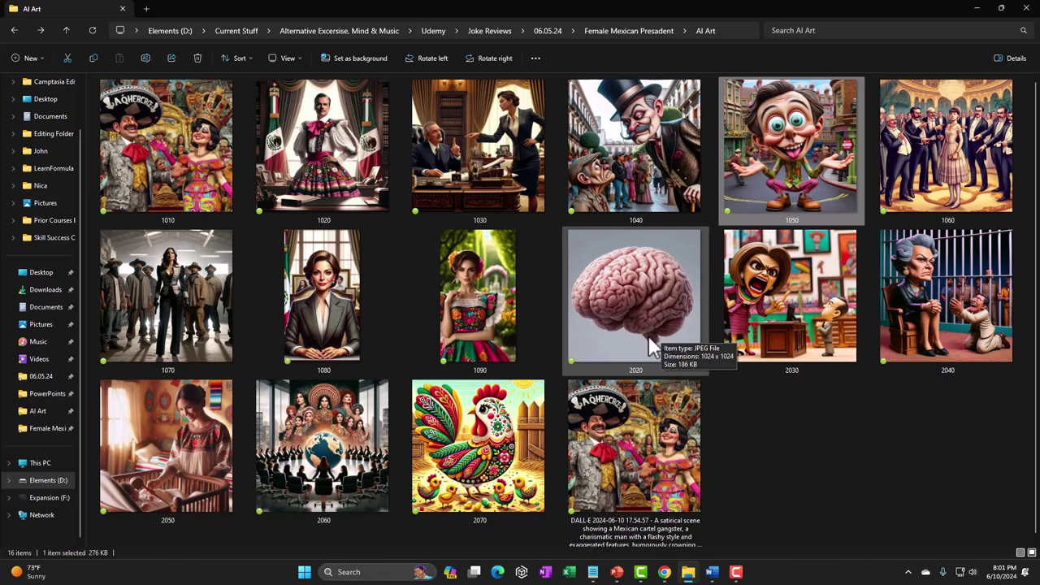
pyautogui.click(499, 323)
pyautogui.click(603, 318)
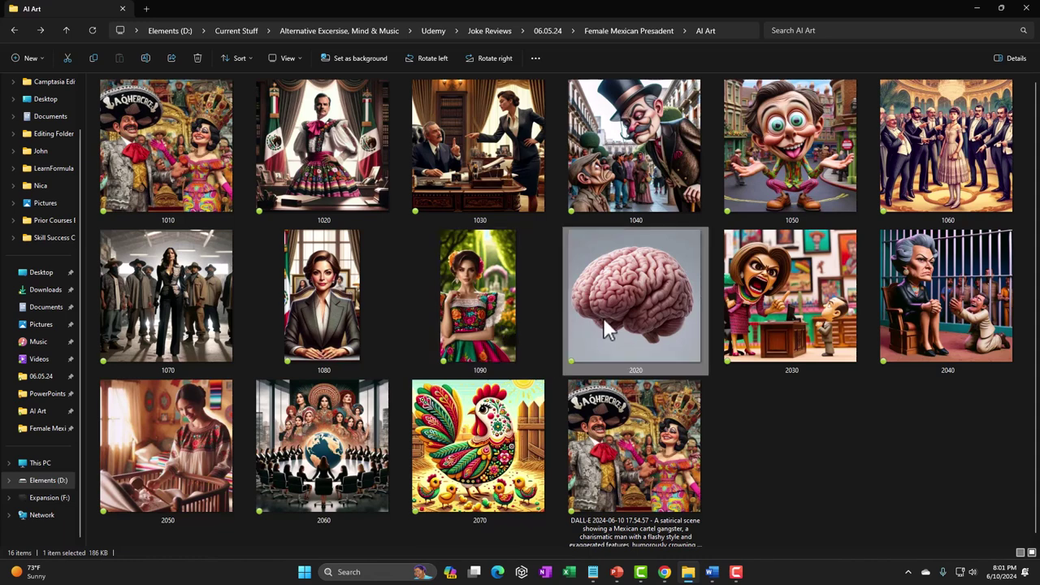
pyautogui.press('Left')
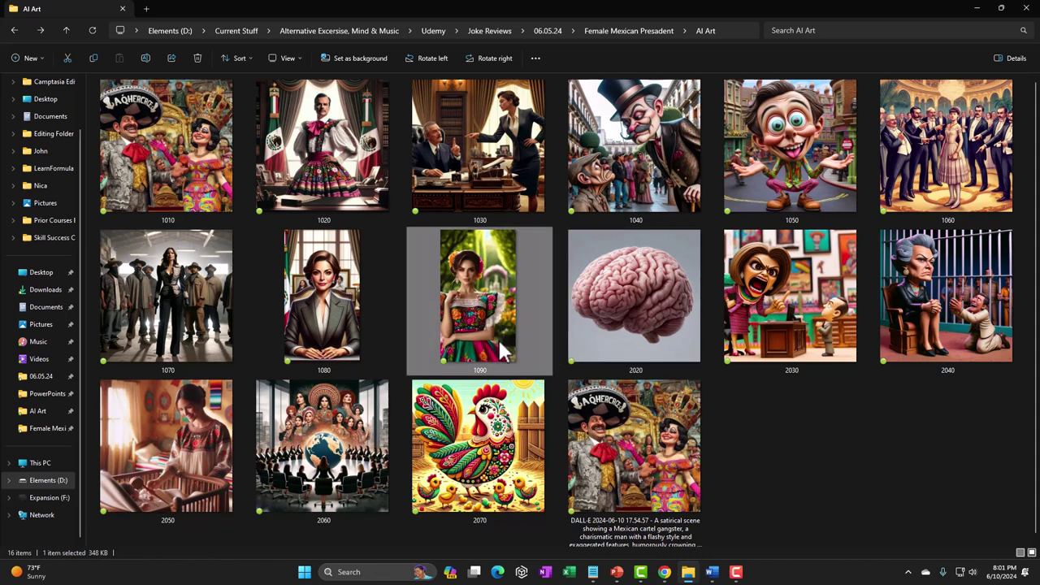
pyautogui.press('Right')
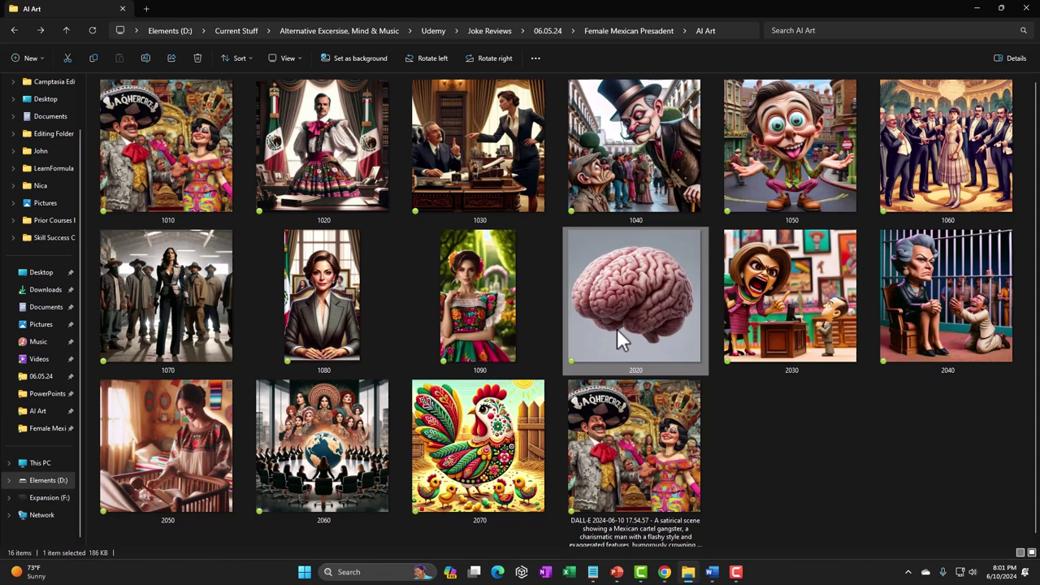
pyautogui.click(350, 337)
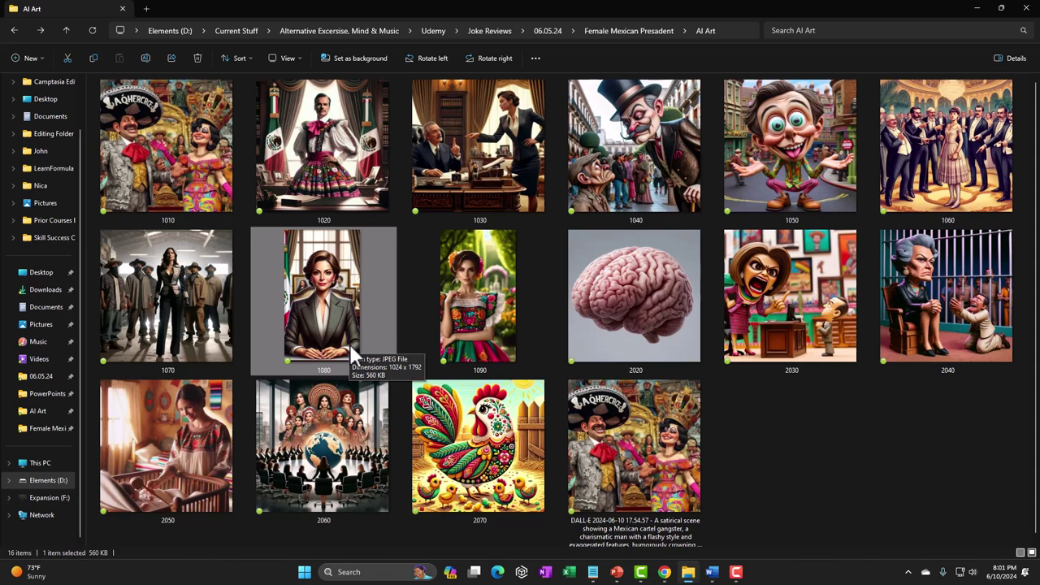
pyautogui.click(451, 329)
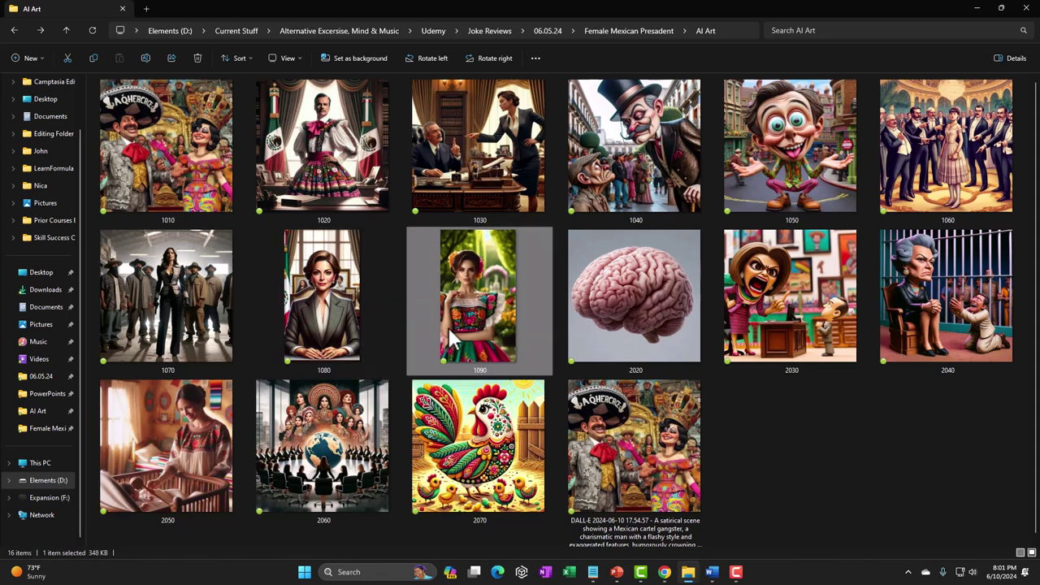
pyautogui.click(602, 313)
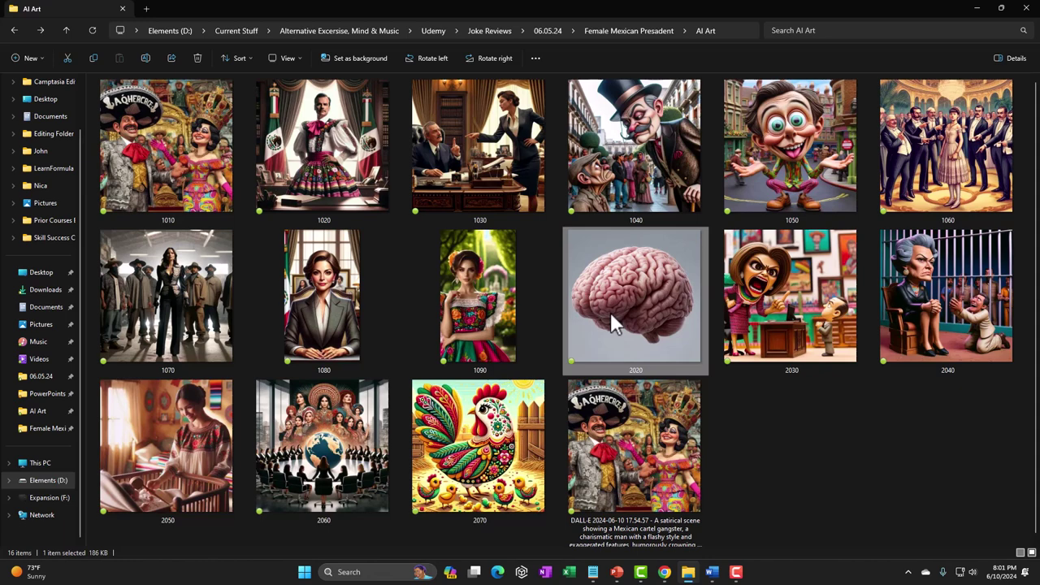
pyautogui.click(345, 321)
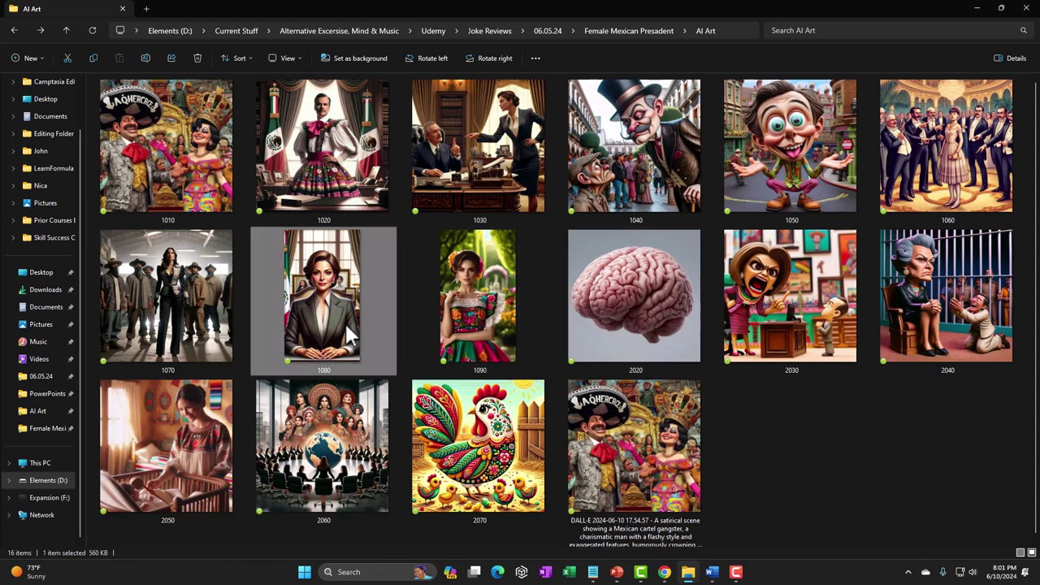
# Step: Switch to the Word document and read the joke ideas numbered 2030 and 2040 about a scorned woman president and the presidential pardon
pyautogui.moveTo(712, 571)
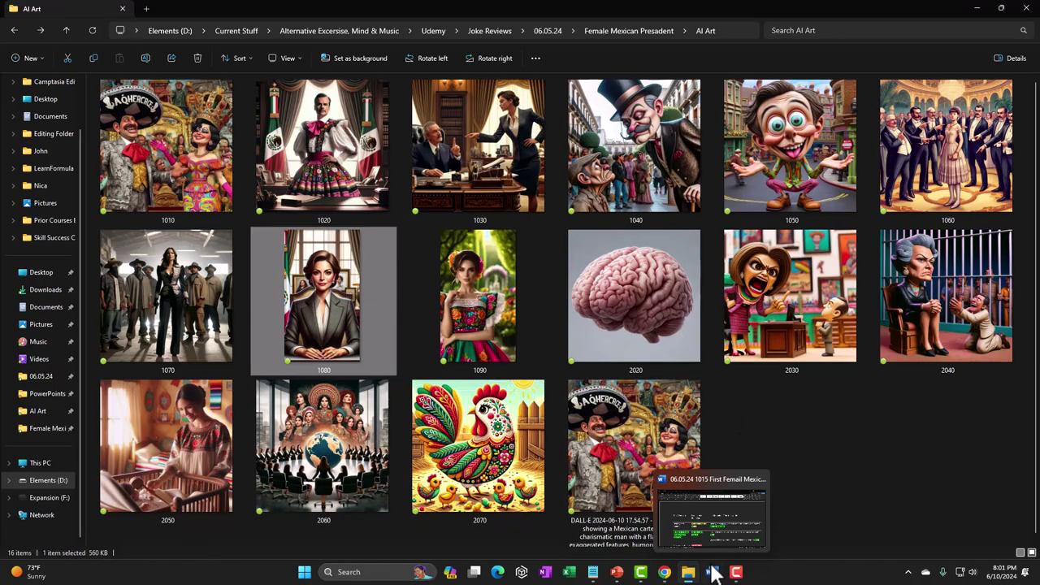
pyautogui.click(706, 514)
pyautogui.scroll(-5, 655, 459)
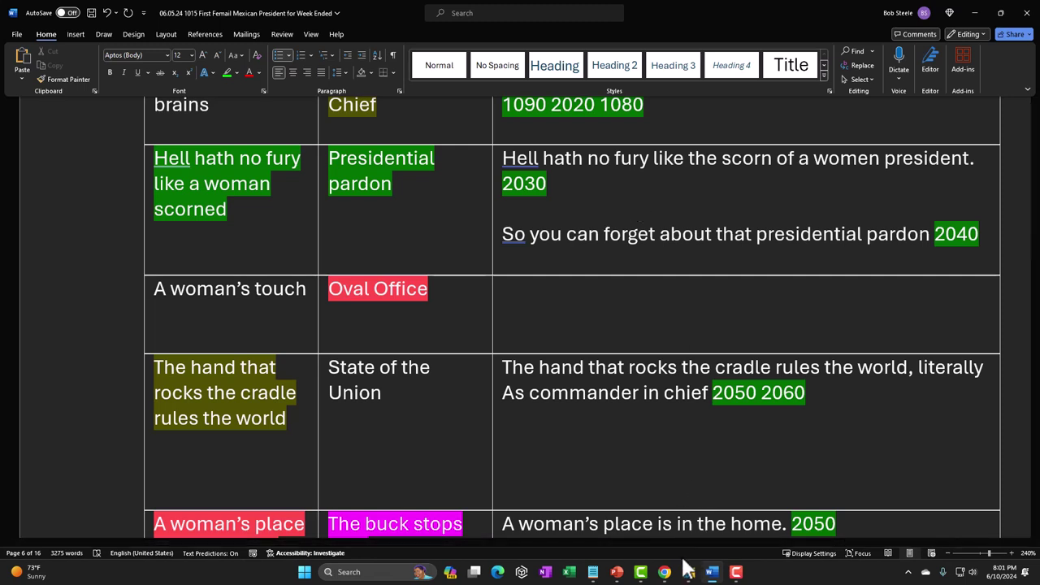
# Step: Switch to the ChatGPT chat and examine the prompt and image of an angry Mexican woman president yelling at a cowering man
pyautogui.moveTo(666, 572)
pyautogui.click(717, 520)
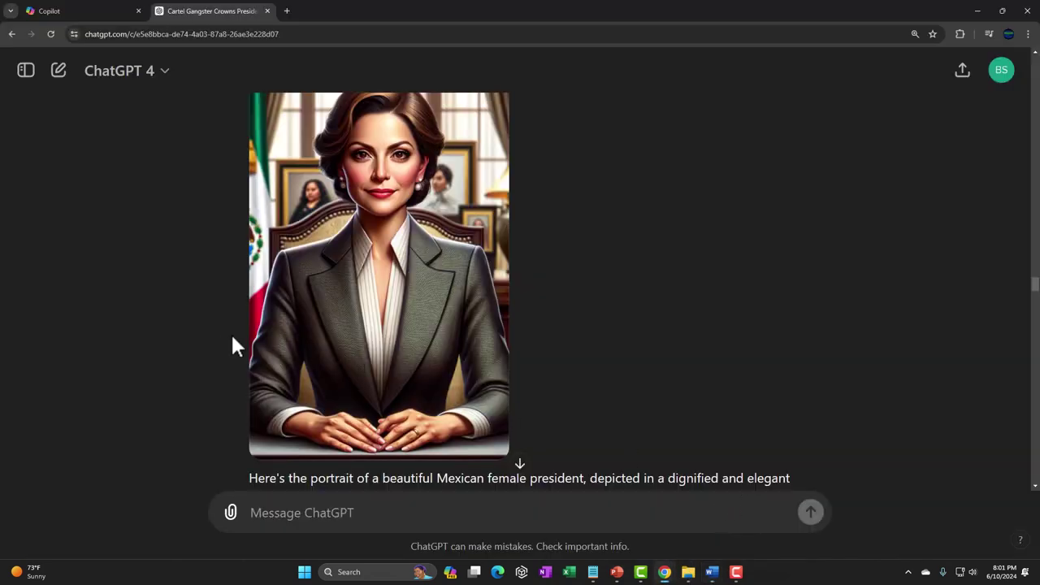
pyautogui.scroll(-9, 227, 337)
pyautogui.scroll(-10, 228, 345)
pyautogui.scroll(-10, 225, 337)
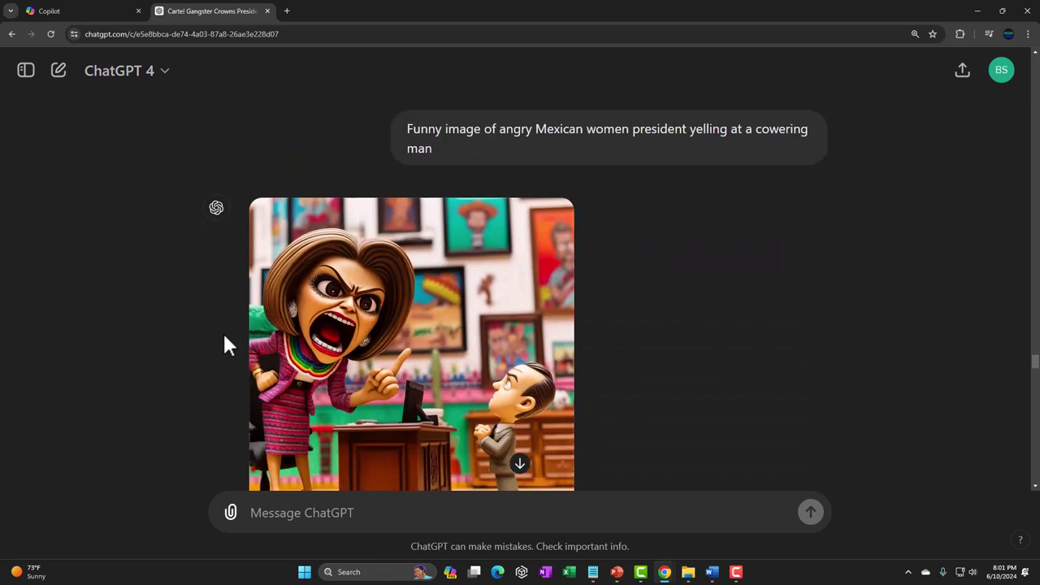
pyautogui.scroll(-1, 225, 341)
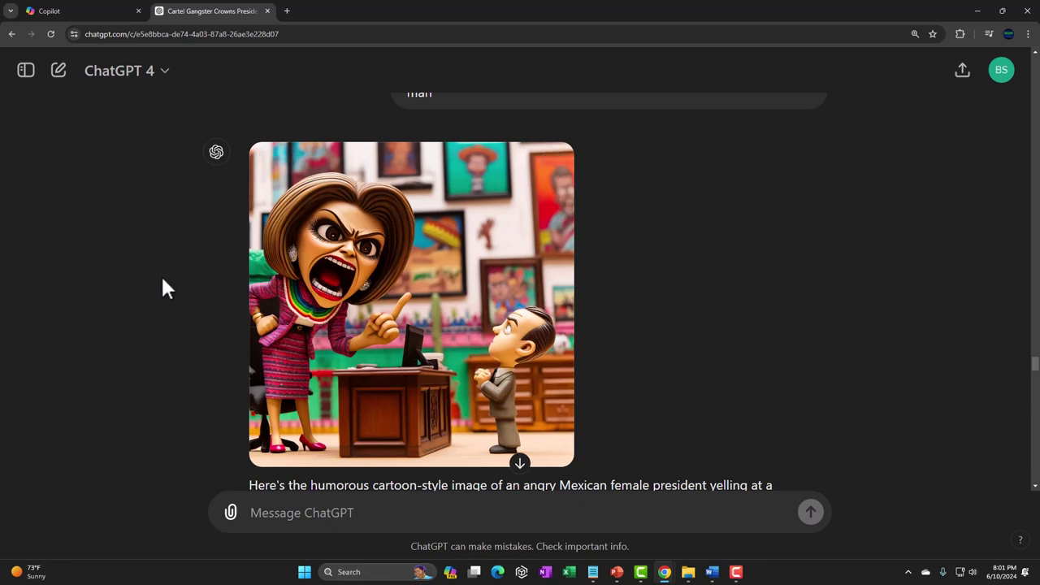
# Step: Recheck joke idea 2040 in the Word document, and examine the ChatGPT images of a president facing a jailed man begging for pardon
pyautogui.moveTo(712, 572)
pyautogui.click(727, 546)
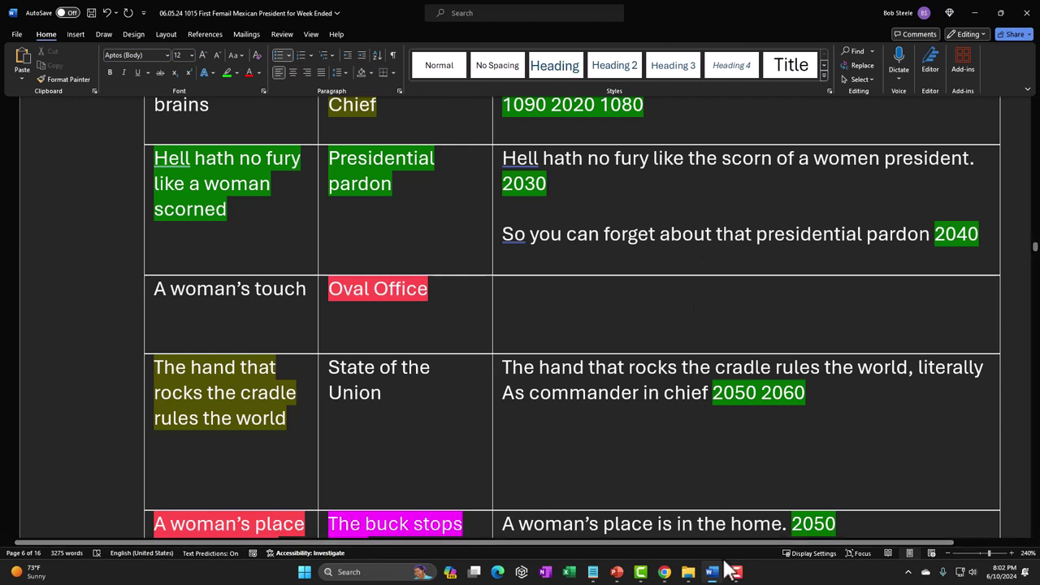
pyautogui.click(665, 572)
pyautogui.scroll(-10, 189, 378)
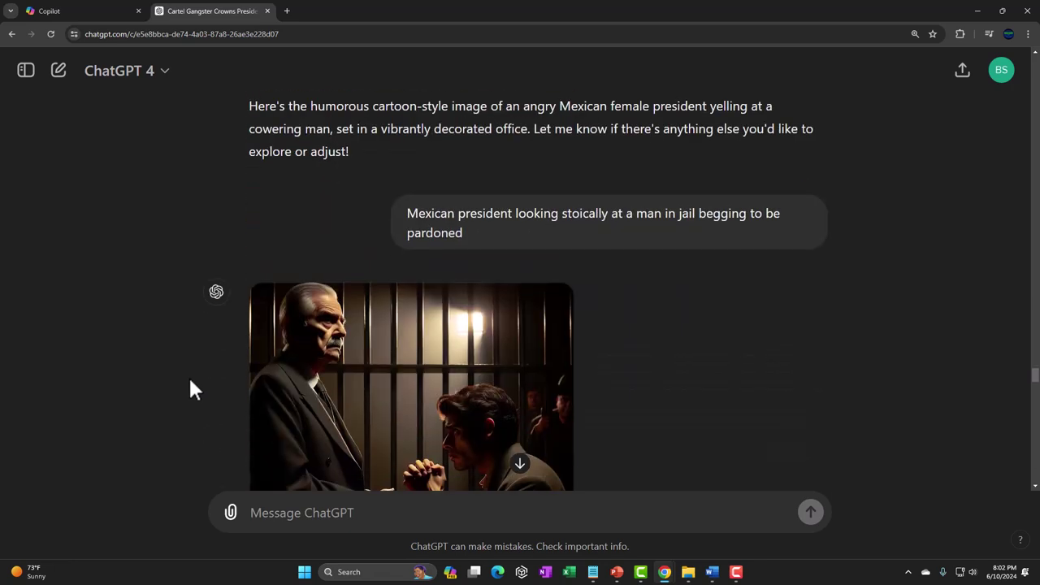
pyautogui.scroll(-3, 188, 375)
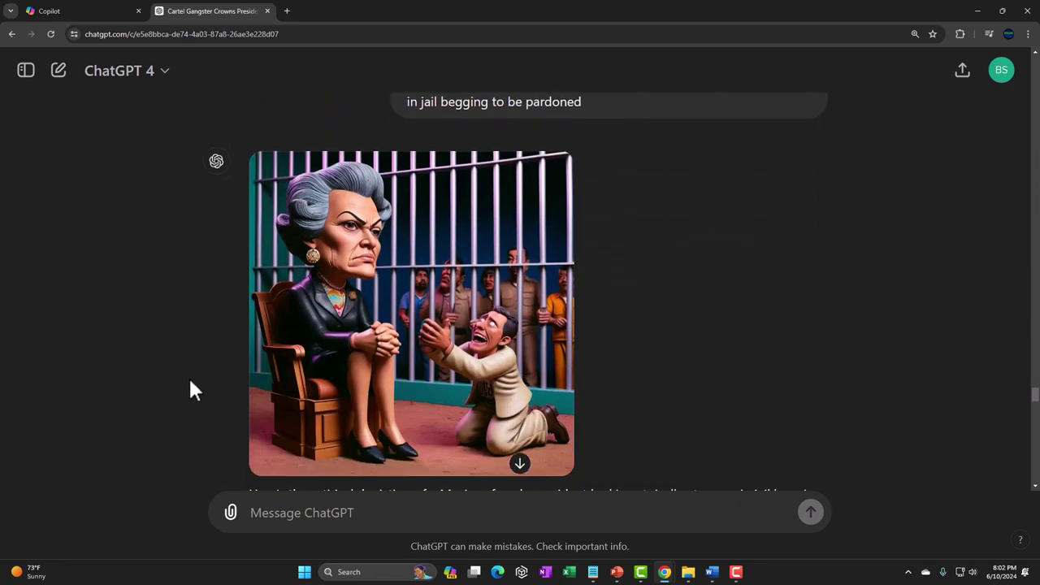
pyautogui.moveTo(267, 343)
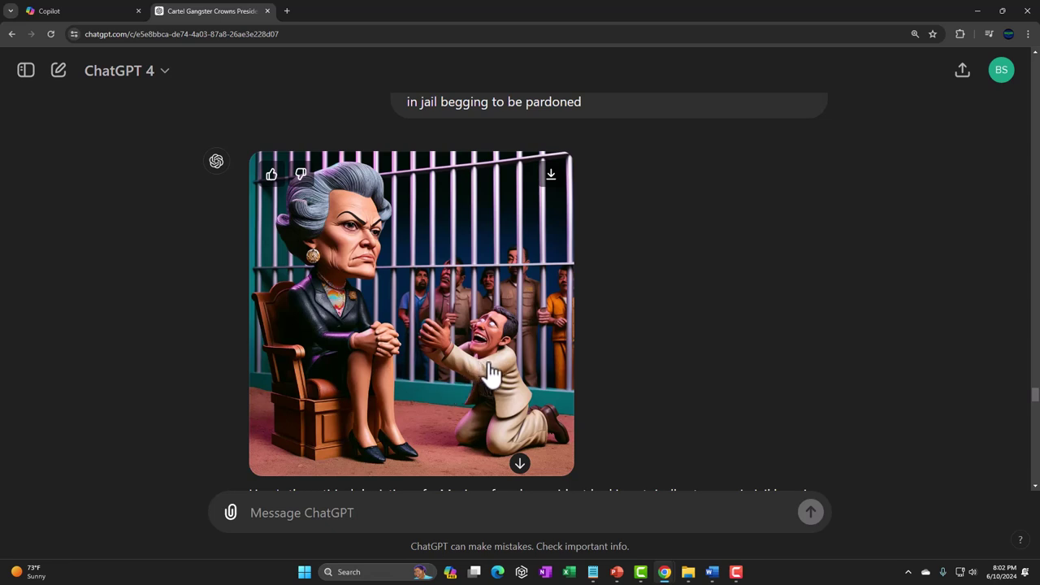
# Step: Read the cradle joke numbered 2050 2060 in Word, and examine ChatGPT's images of a mom rocking a cradle and women ruling the world
pyautogui.click(712, 572)
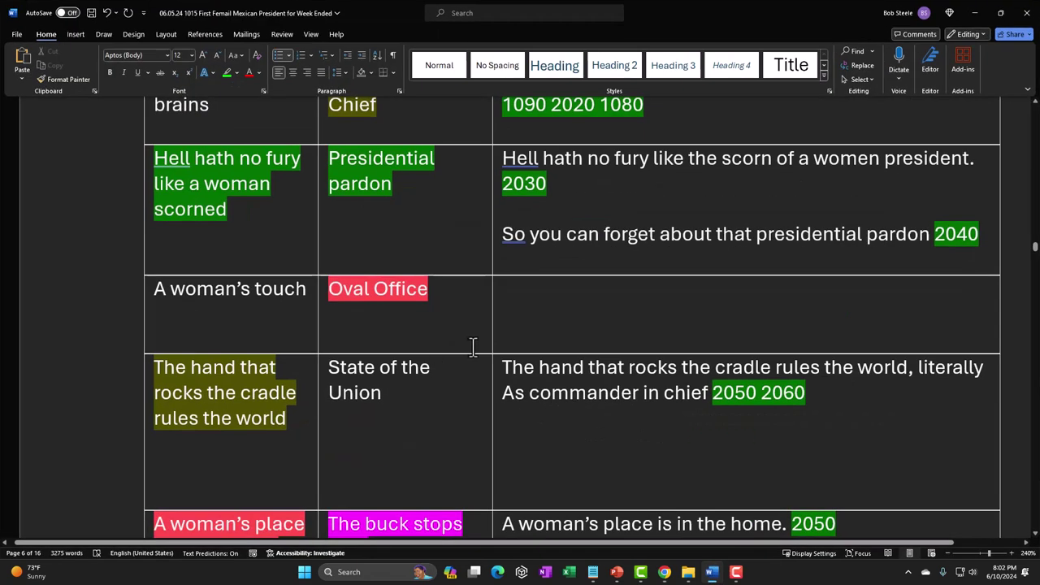
pyautogui.scroll(-3, 473, 347)
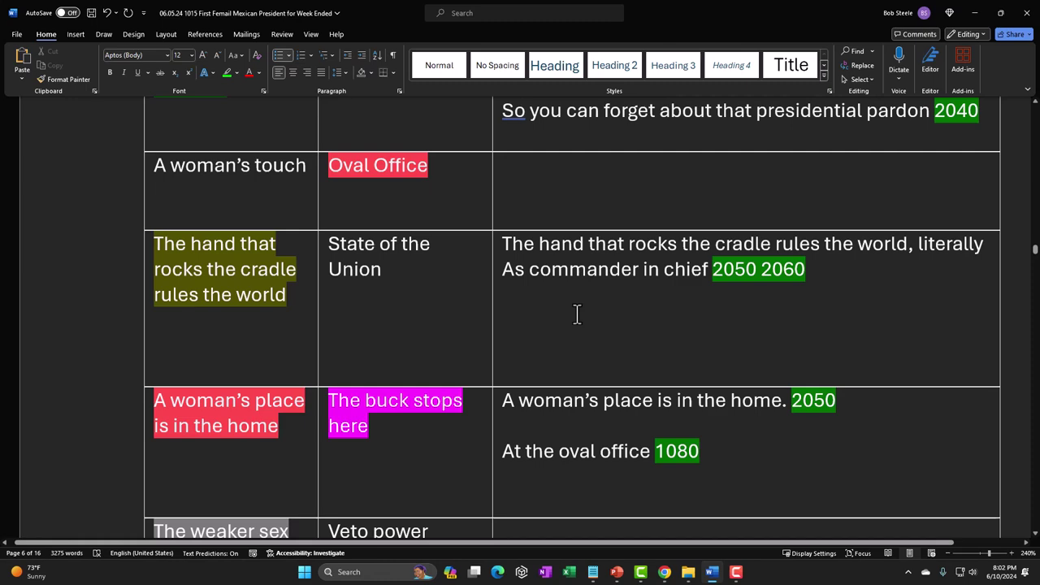
pyautogui.click(712, 572)
pyautogui.scroll(-4, 293, 344)
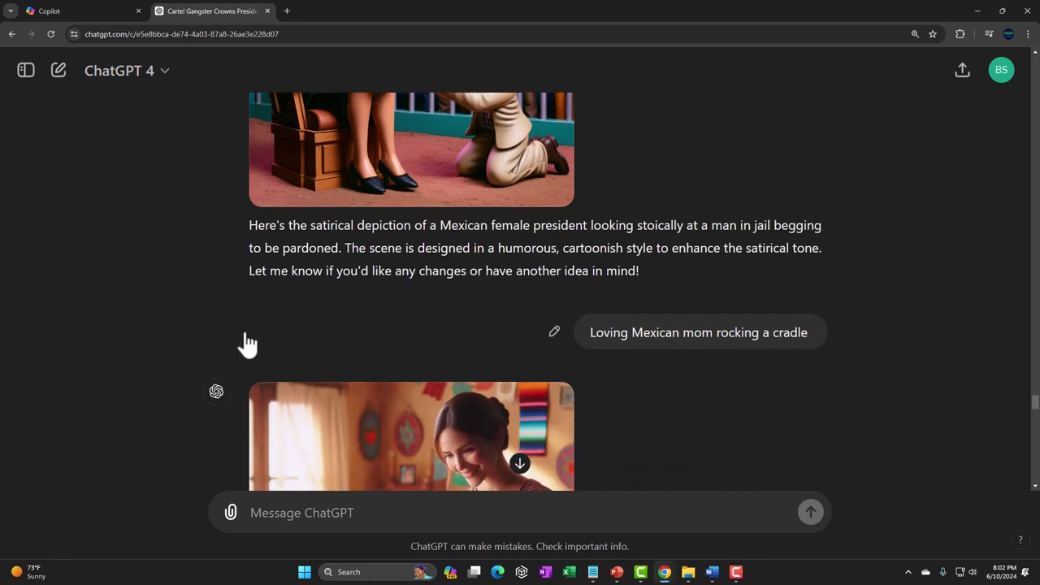
pyautogui.scroll(-3, 248, 344)
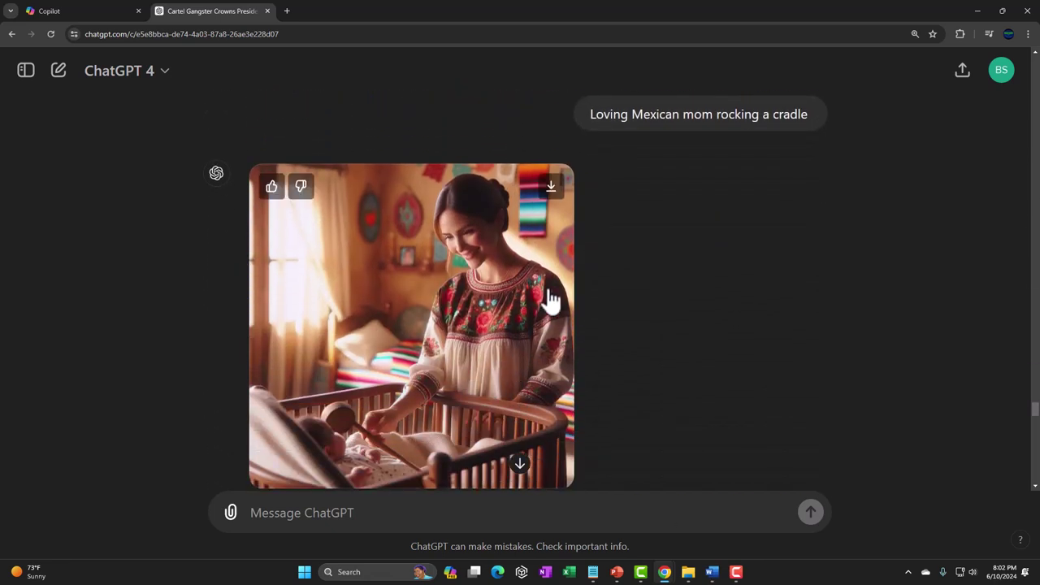
pyautogui.scroll(-1, 551, 299)
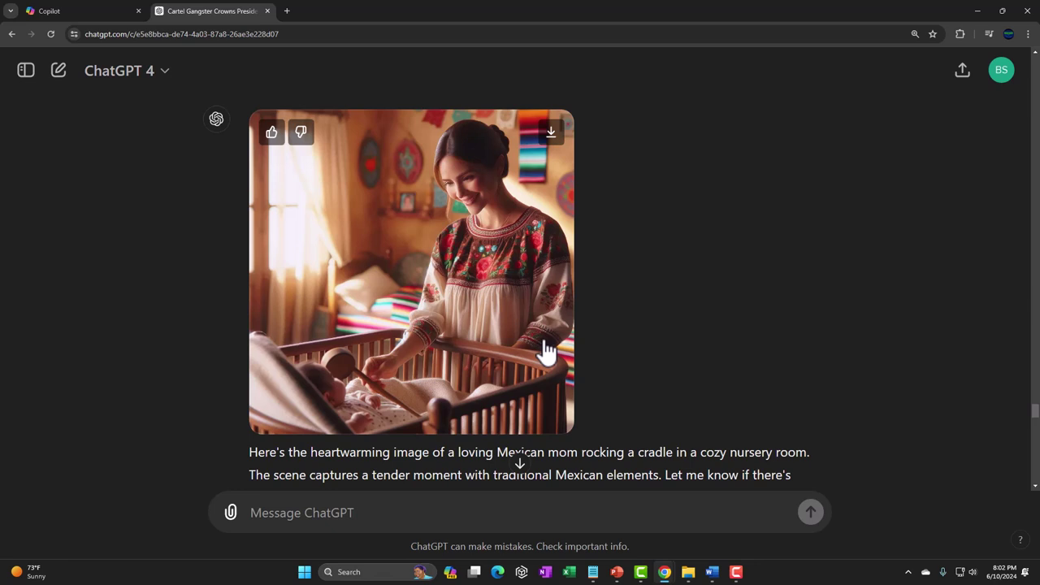
pyautogui.scroll(-10, 546, 349)
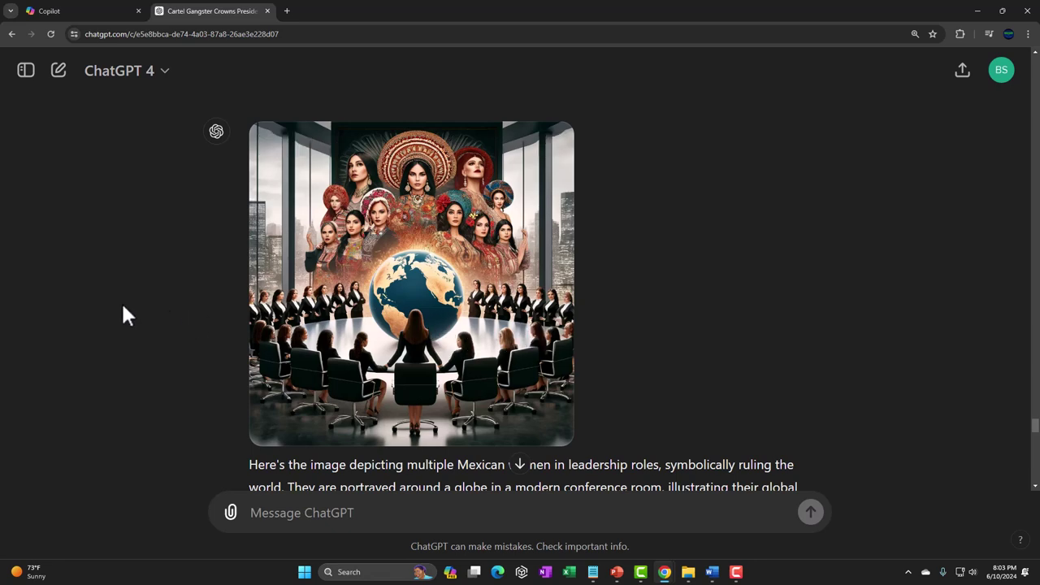
# Step: Read the "A woman's place is in the home" joke numbered 2050 and 1080 in Word, and check the nearby images in the ChatGPT chat
pyautogui.click(712, 572)
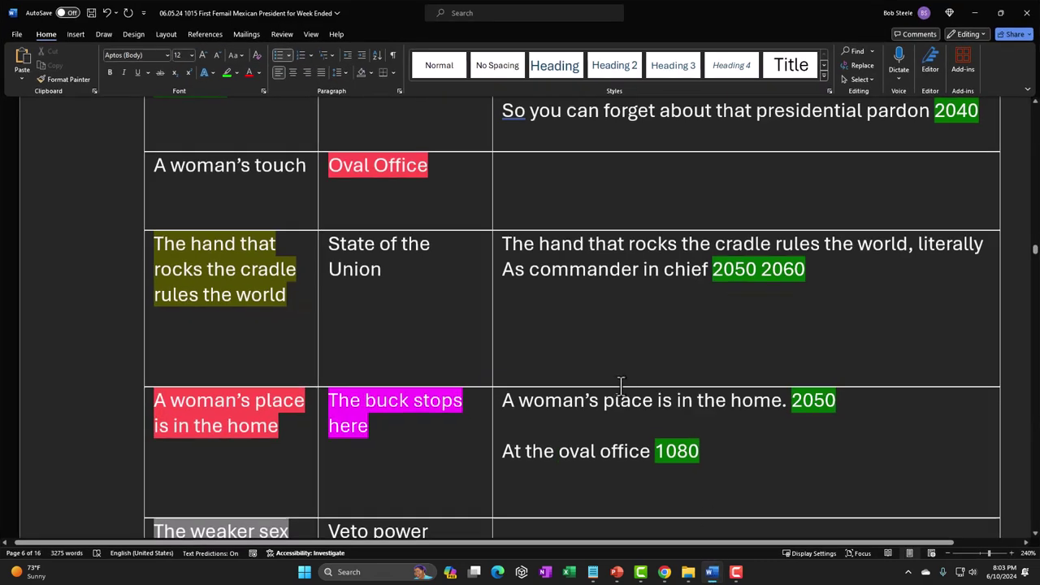
pyautogui.scroll(-4, 599, 378)
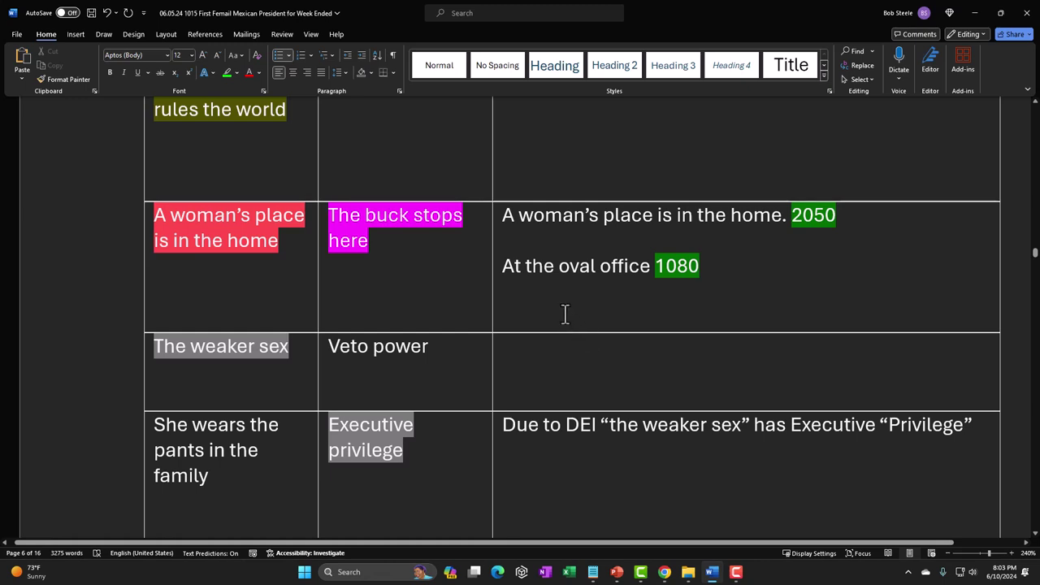
pyautogui.click(711, 572)
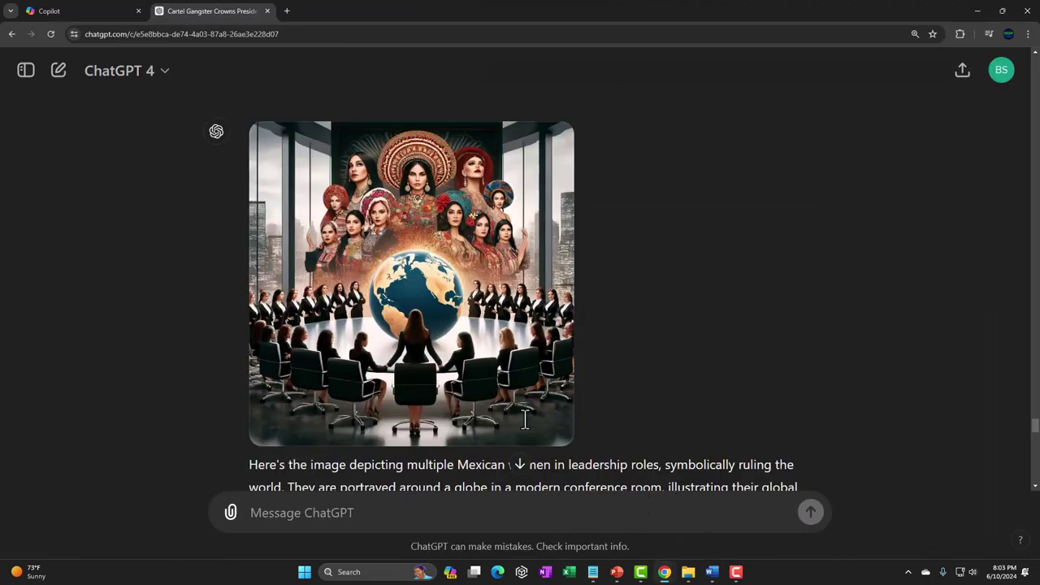
pyautogui.scroll(-5, 175, 273)
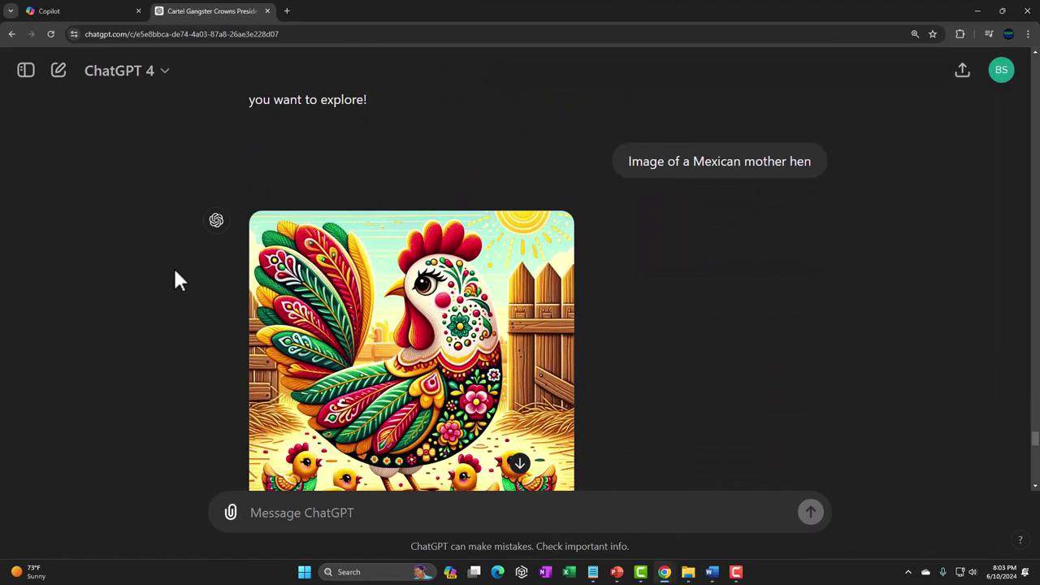
pyautogui.scroll(3, 174, 265)
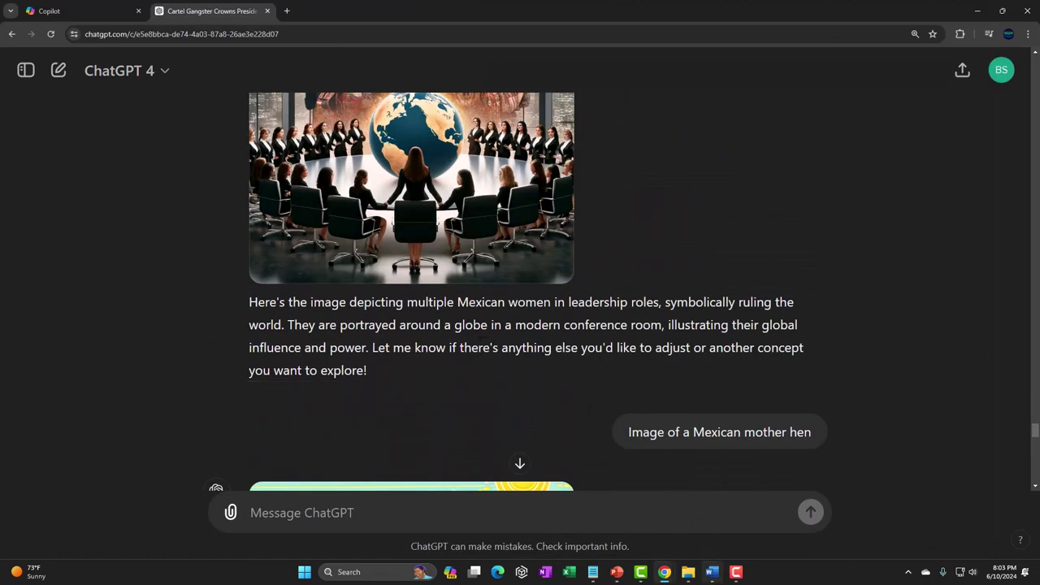
pyautogui.click(712, 572)
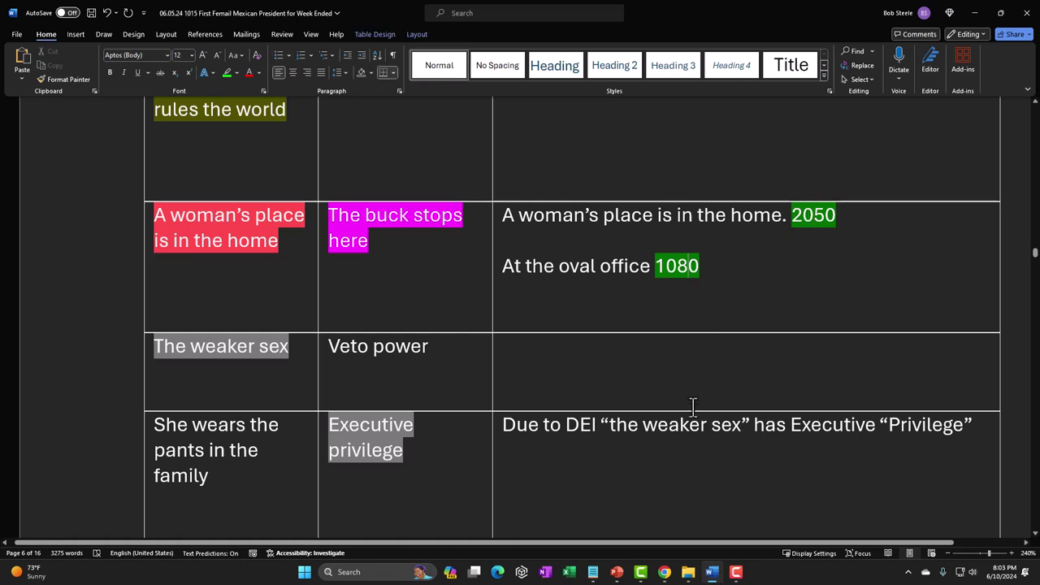
# Step: Switch to the AI Art folder in File Explorer and select image 2050, followed by image 2060
pyautogui.click(689, 572)
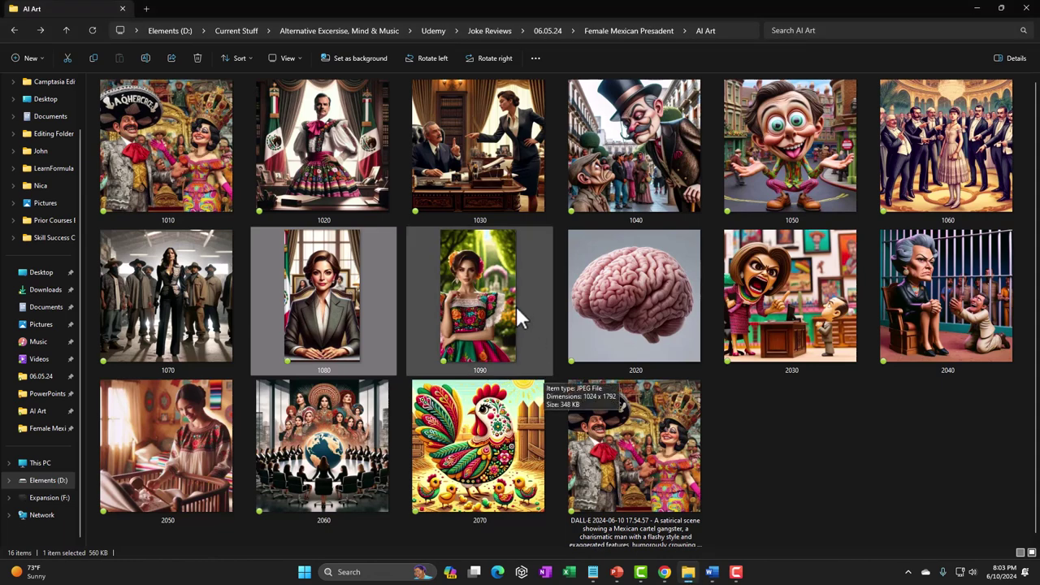
pyautogui.click(198, 446)
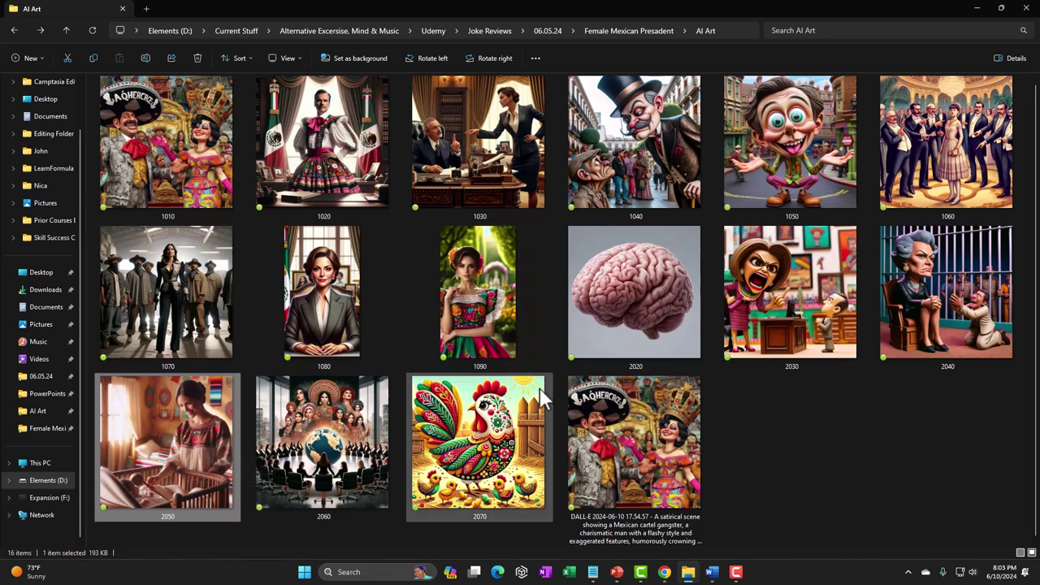
pyautogui.click(383, 407)
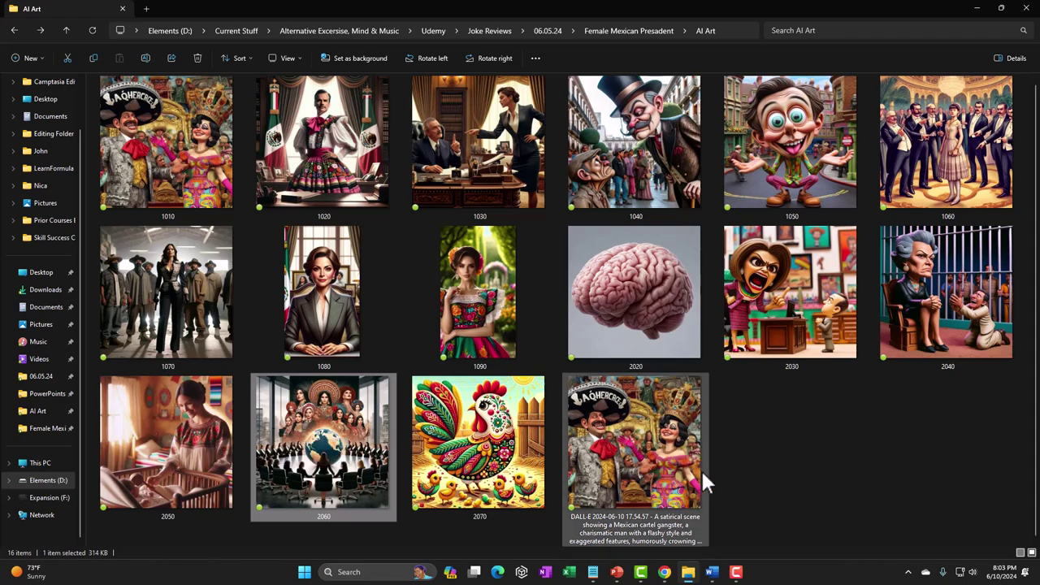
# Step: In the Word document's Mother hen joke, change "into" to "in, to" so it reads "Mother hen has flown in, to the West Wing"
pyautogui.click(718, 573)
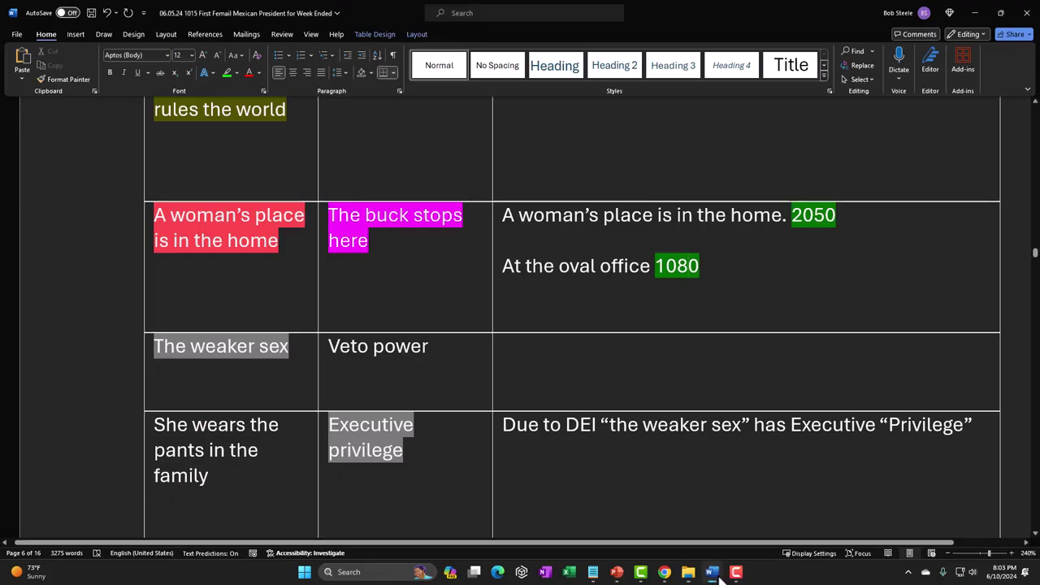
pyautogui.scroll(-1, 638, 461)
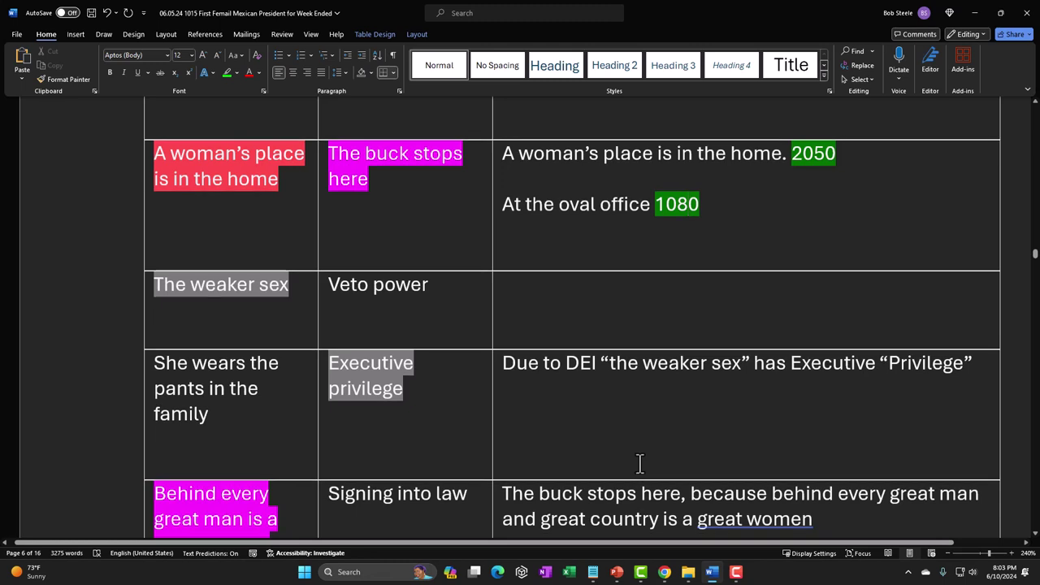
pyautogui.scroll(-1, 366, 307)
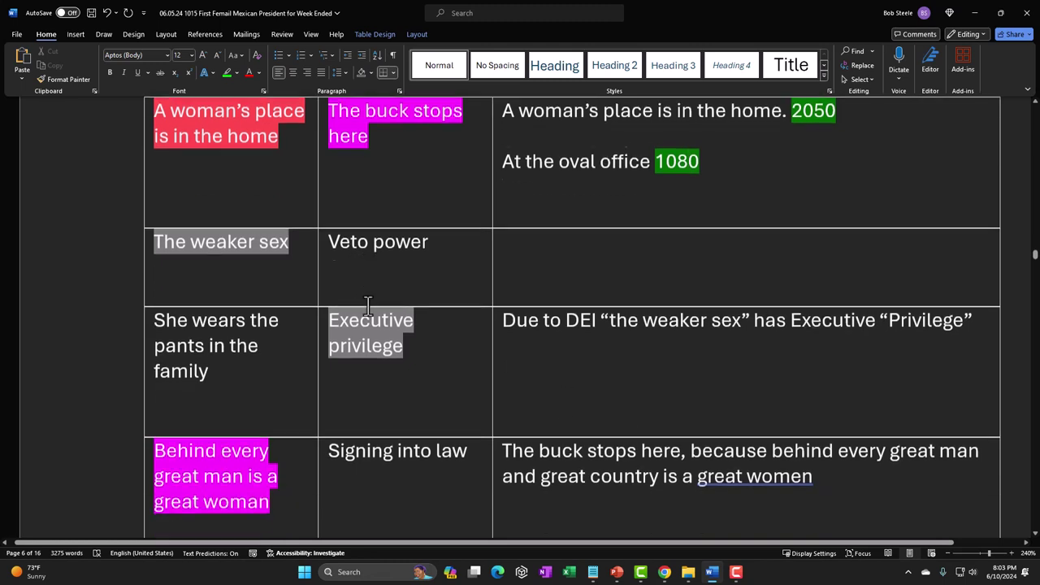
pyautogui.scroll(-2, 490, 348)
pyautogui.scroll(-1, 533, 351)
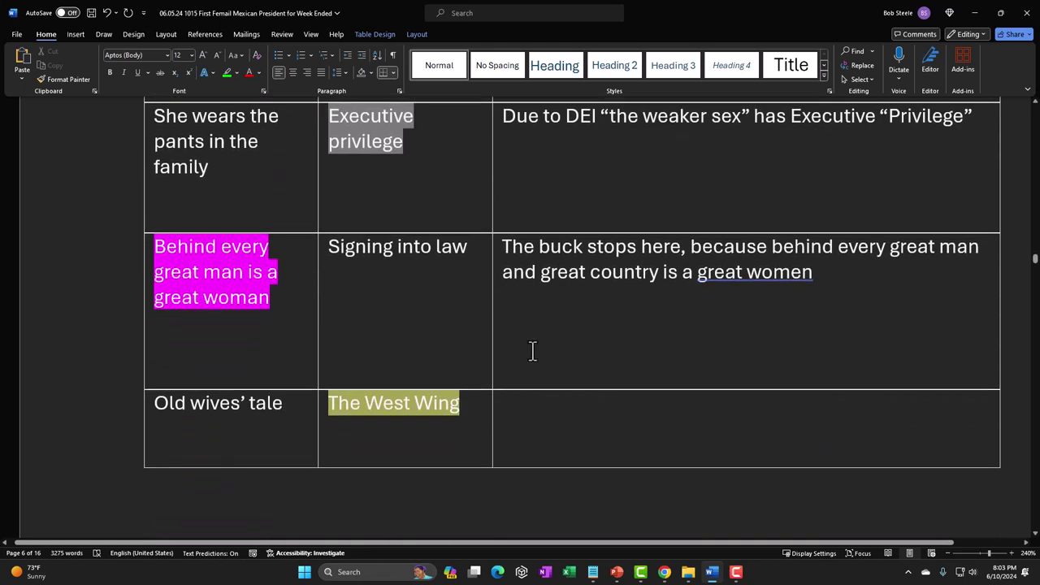
pyautogui.scroll(-5, 532, 351)
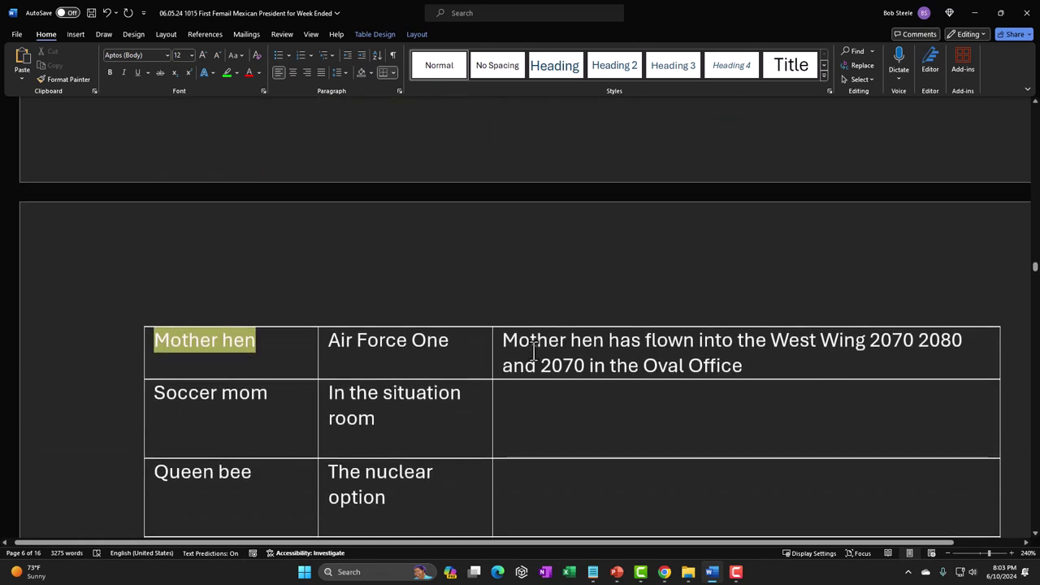
pyautogui.scroll(-2, 534, 351)
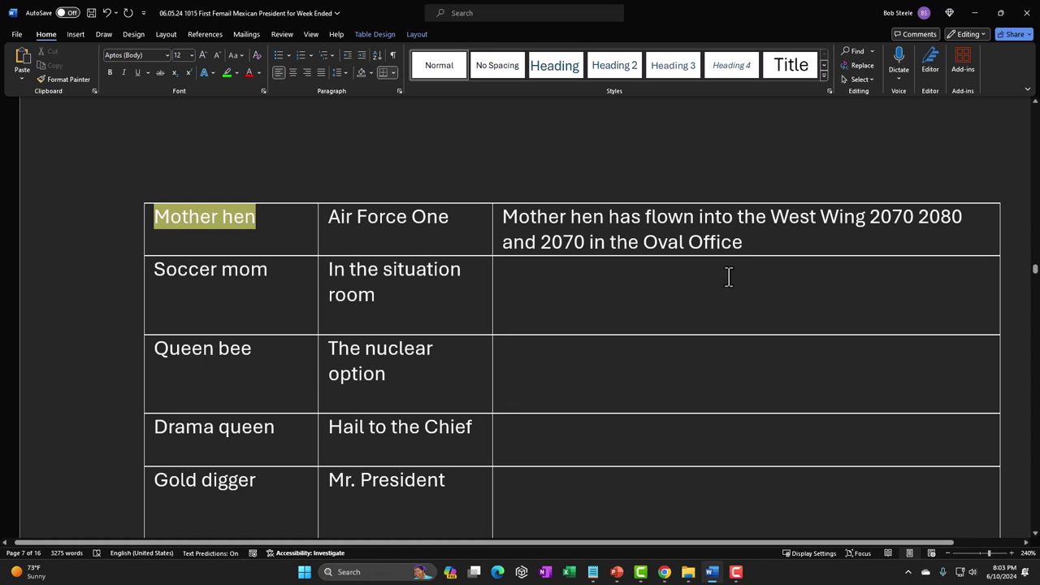
pyautogui.press('Left')
pyautogui.press('Left')
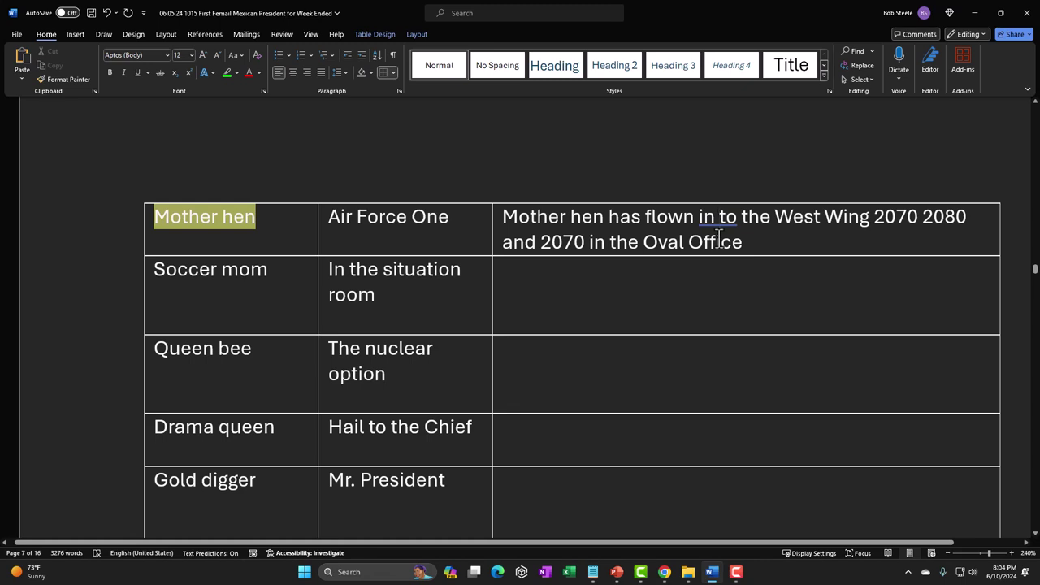
pyautogui.write(',')
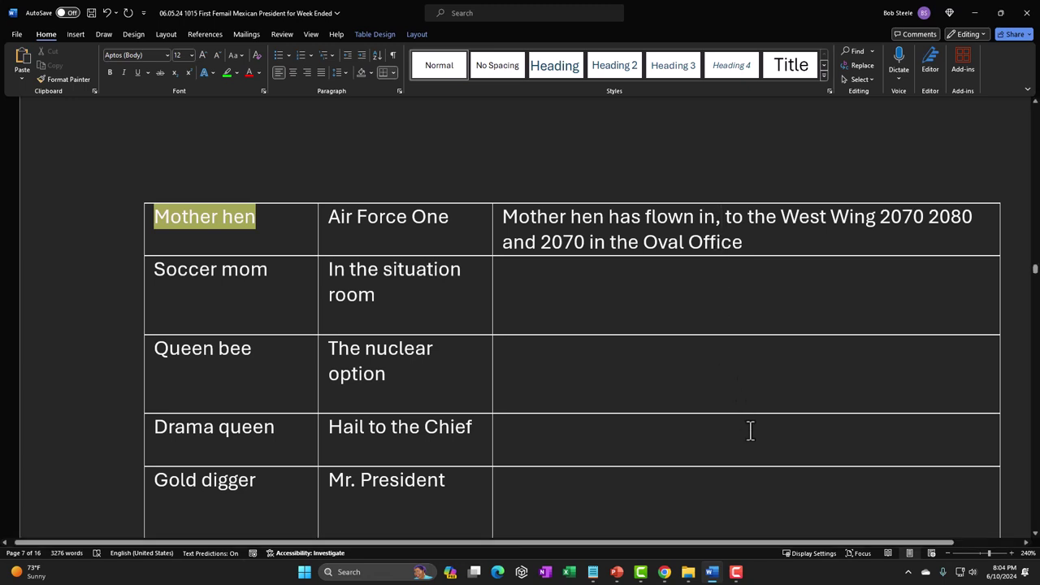
# Step: Switch to the ChatGPT chat and examine the Oval Office image prompts and replies at the end of the conversation
pyautogui.moveTo(665, 572)
pyautogui.click(725, 522)
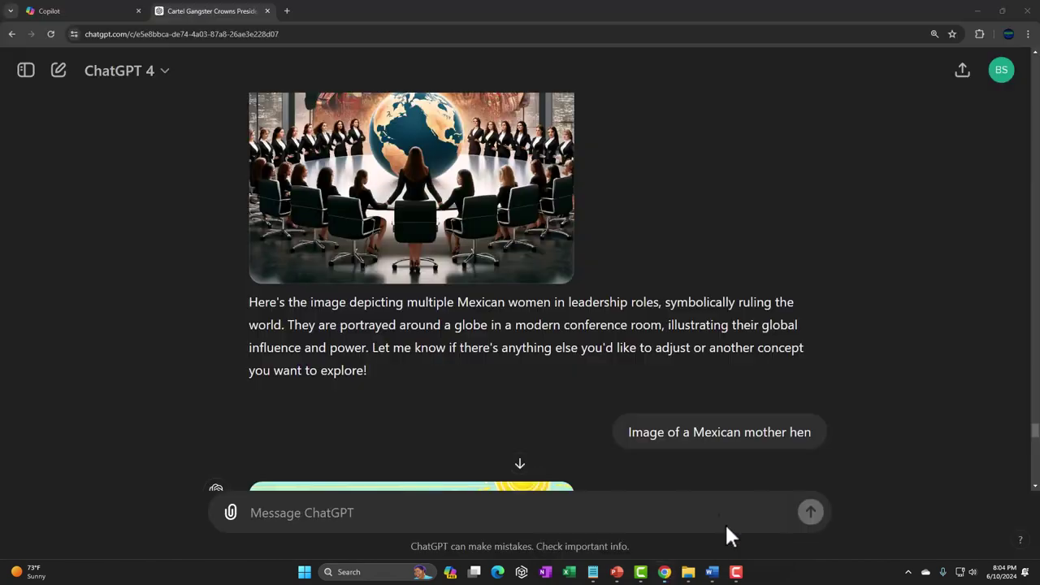
pyautogui.scroll(-4, 475, 432)
pyautogui.scroll(-15, 438, 348)
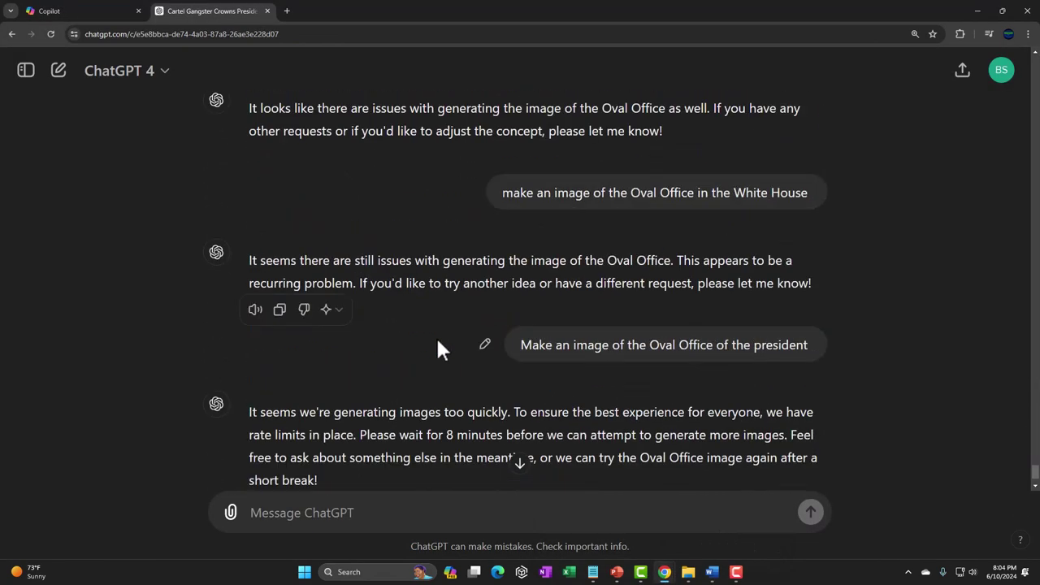
pyautogui.scroll(-2, 439, 345)
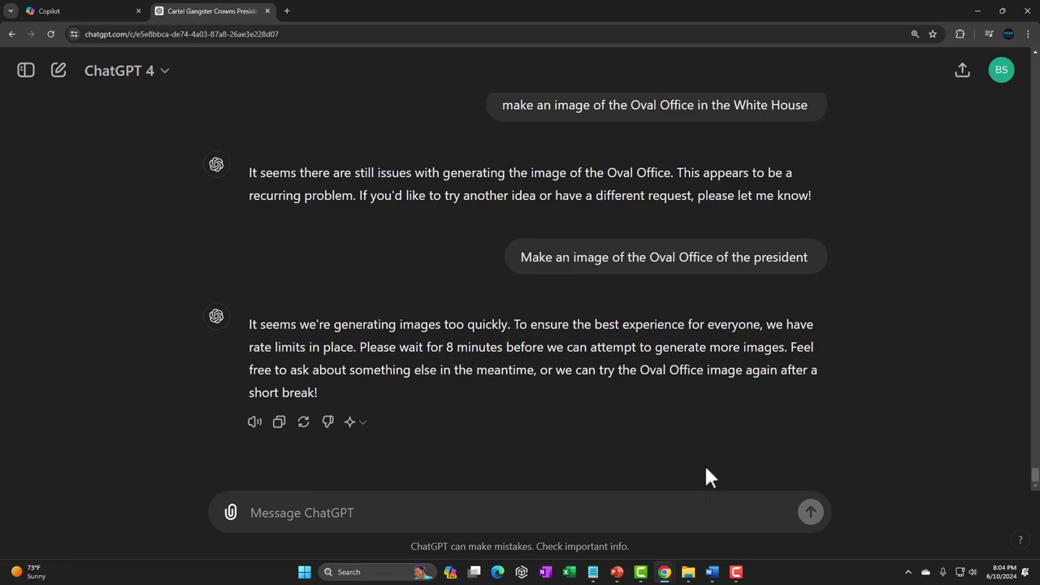
# Step: Switch to the AI Art folder and select the mother hen image numbered 2070
pyautogui.moveTo(688, 572)
pyautogui.click(698, 498)
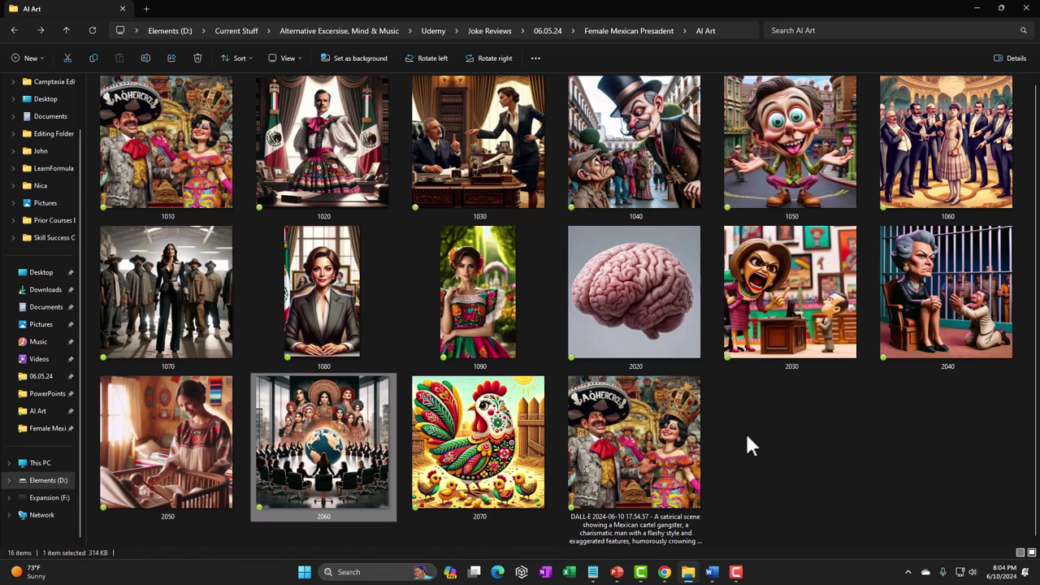
pyautogui.click(494, 448)
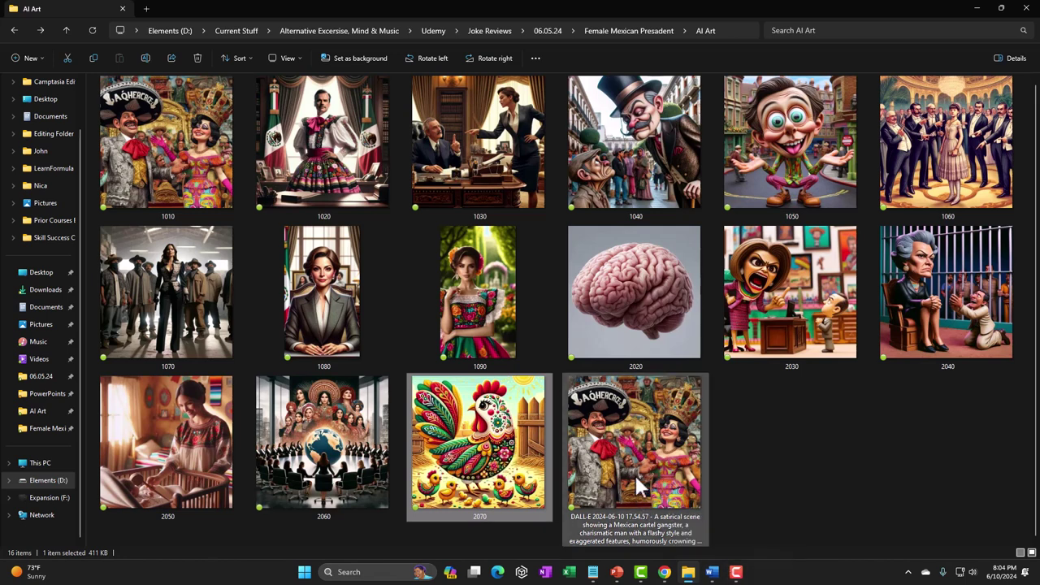
# Step: Return to the Word document and select the image numbers 2080 and 2070 in turn within the Mother hen joke
pyautogui.click(712, 572)
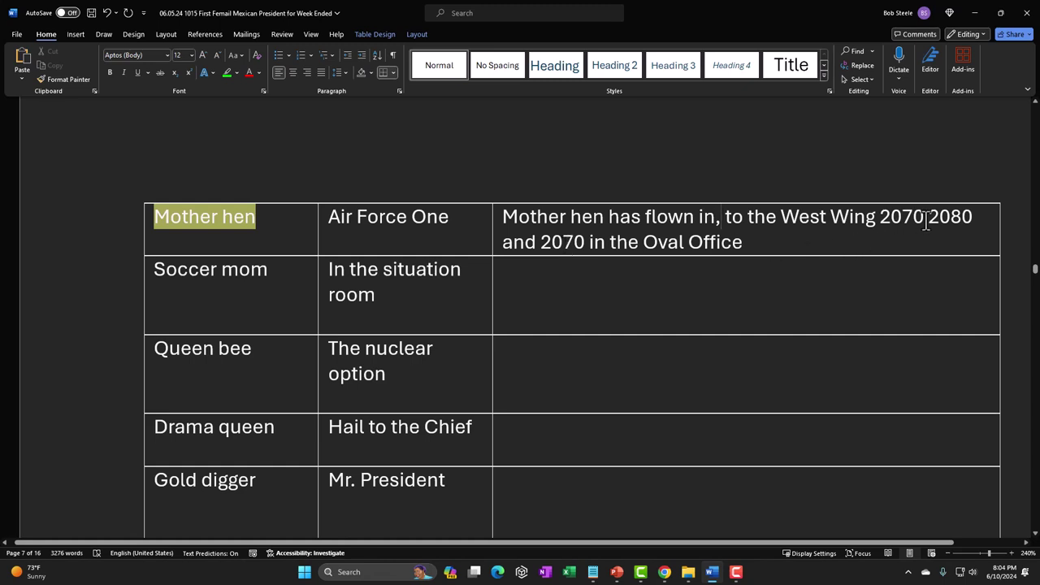
pyautogui.moveTo(928, 220); pyautogui.dragTo(971, 219)
pyautogui.moveTo(881, 218); pyautogui.dragTo(924, 217)
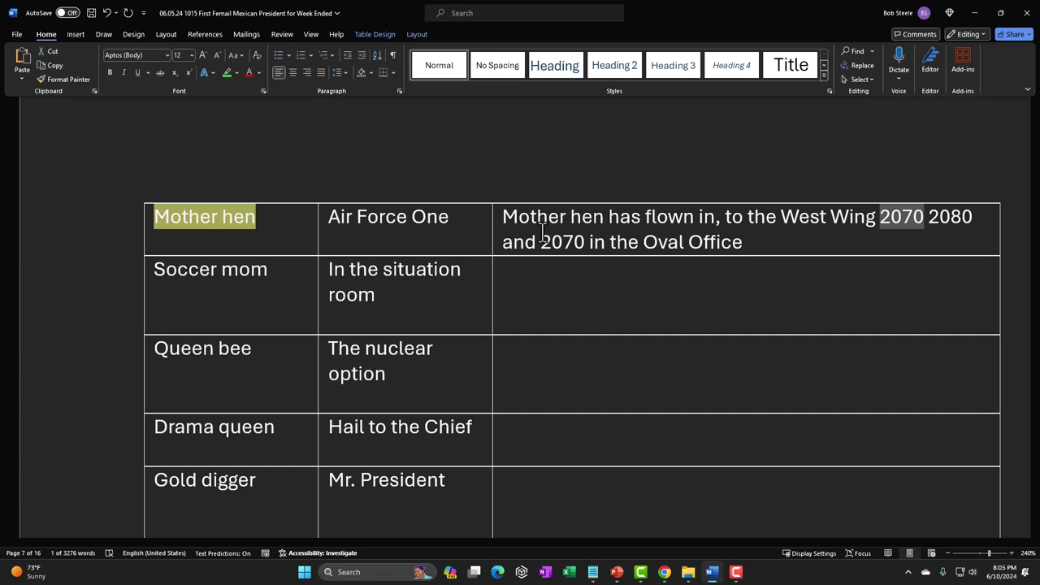
# Step: Review the remaining rows of the joke table, reading the cabinet meeting joke in the Girl Friday row
pyautogui.scroll(-3, 544, 236)
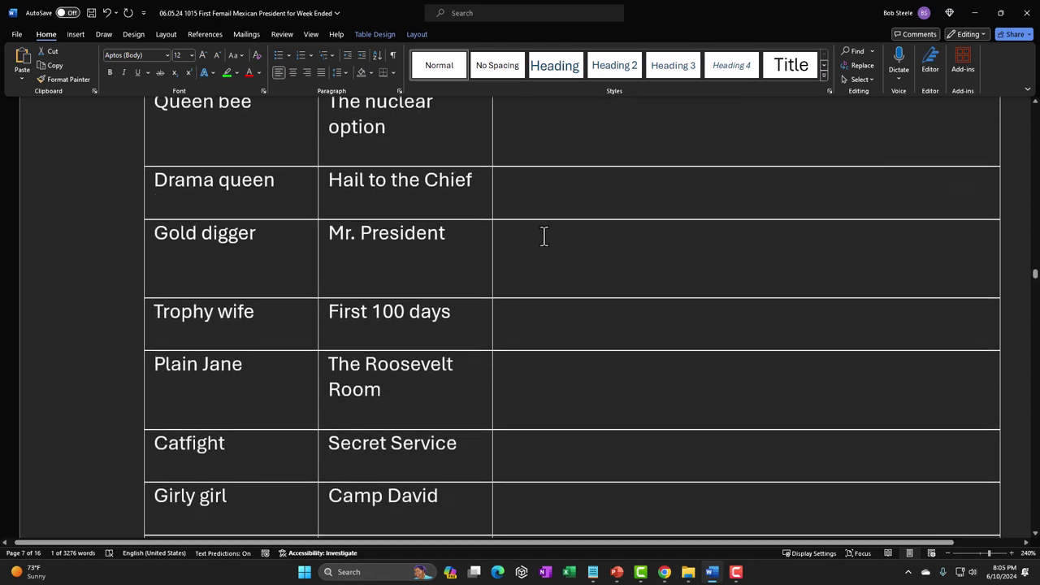
pyautogui.scroll(4, 544, 236)
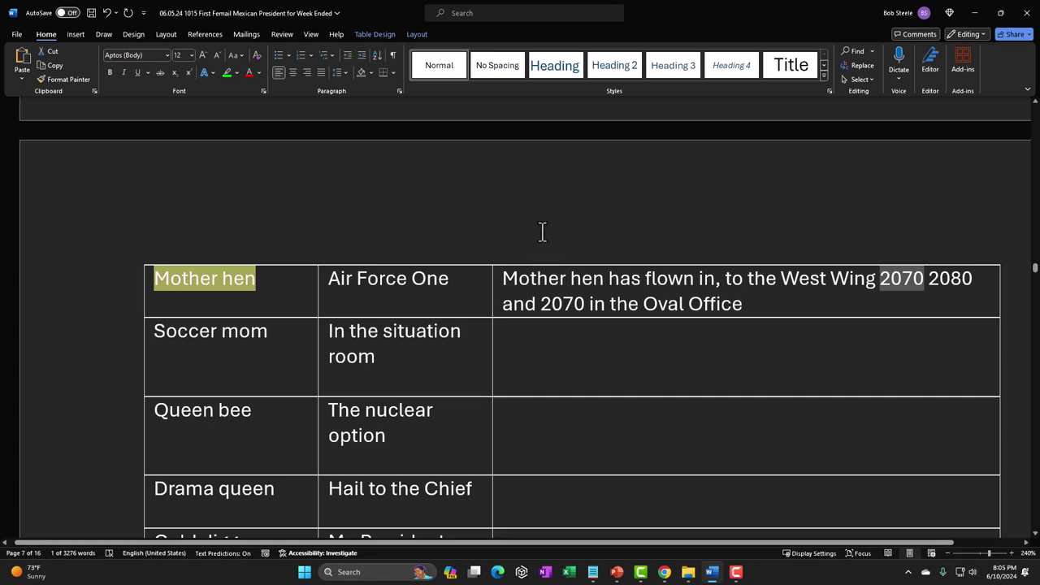
pyautogui.scroll(-8, 585, 333)
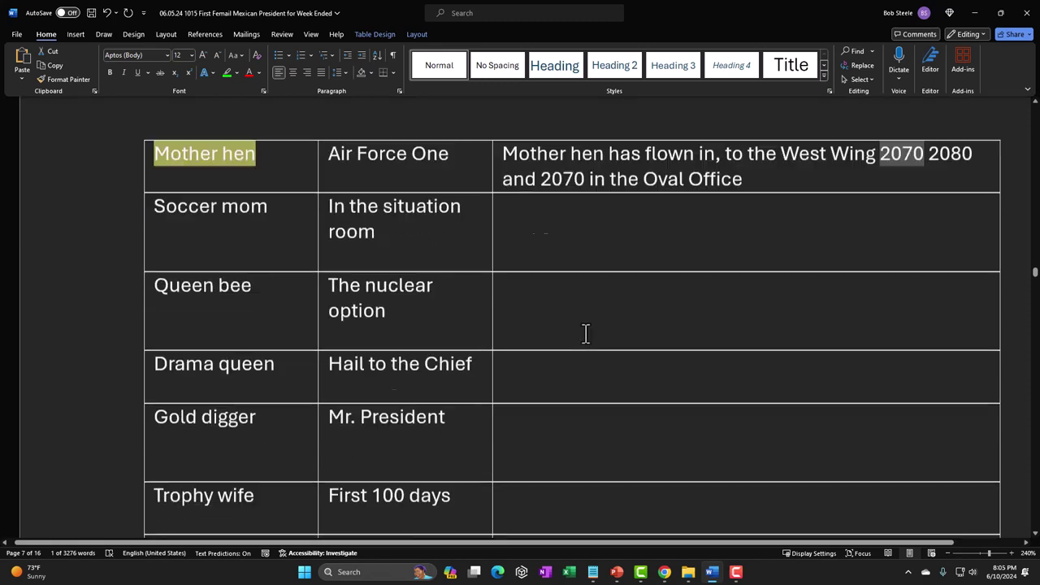
pyautogui.scroll(-10, 585, 333)
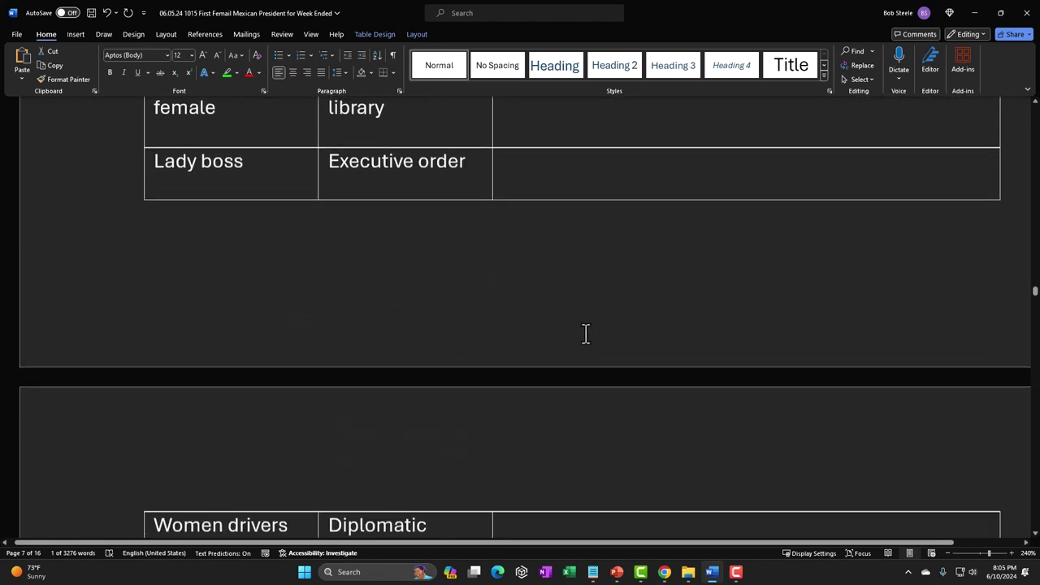
pyautogui.scroll(-10, 585, 331)
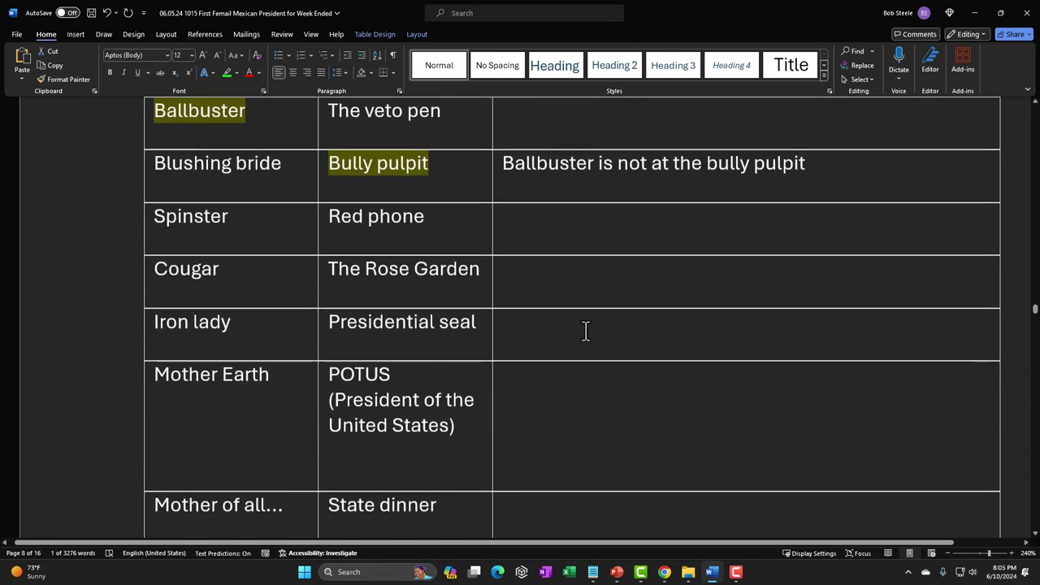
pyautogui.scroll(-10, 585, 333)
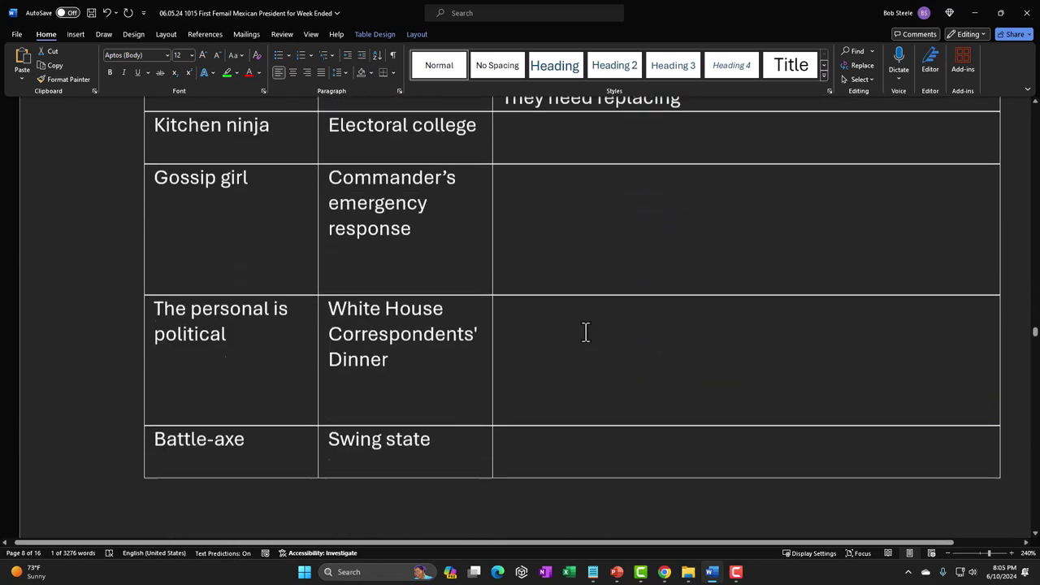
pyautogui.scroll(10, 585, 333)
pyautogui.scroll(1, 585, 334)
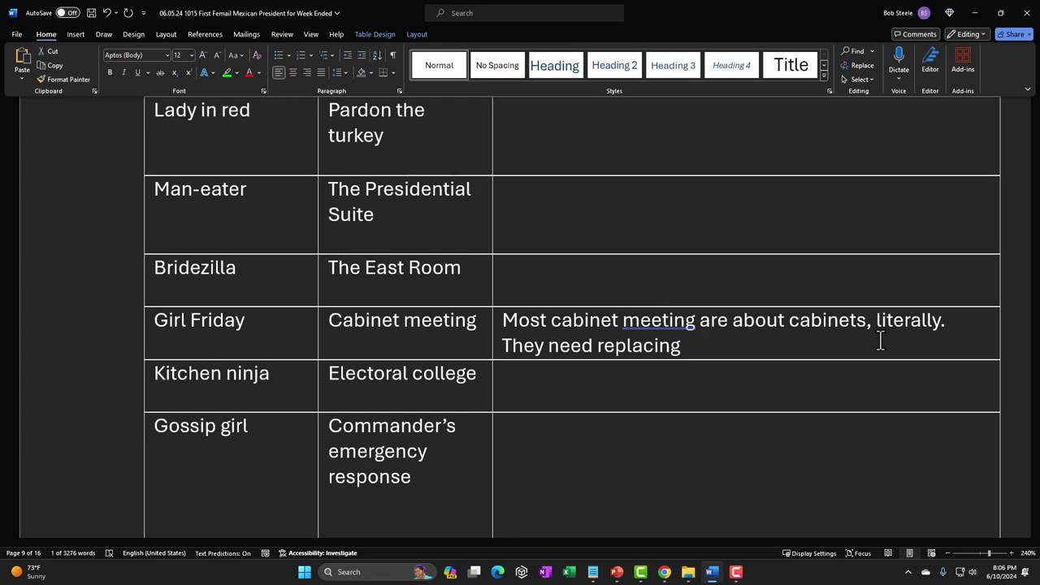
# Step: Read through the ChatGPT-generated female president jokes and the list of 50 puns that follow the joke table
pyautogui.scroll(-10, 880, 341)
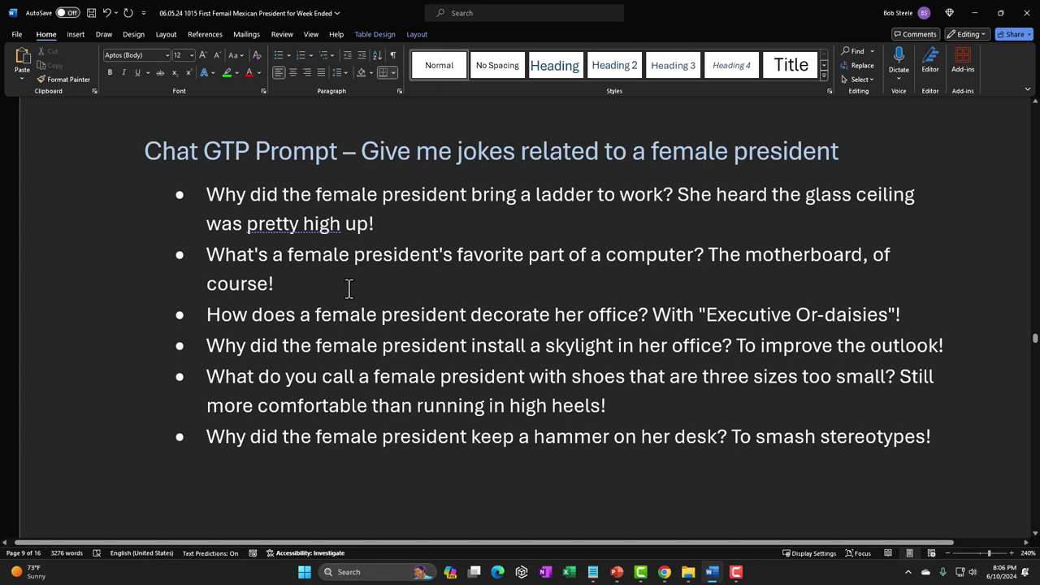
pyautogui.scroll(-5, 348, 288)
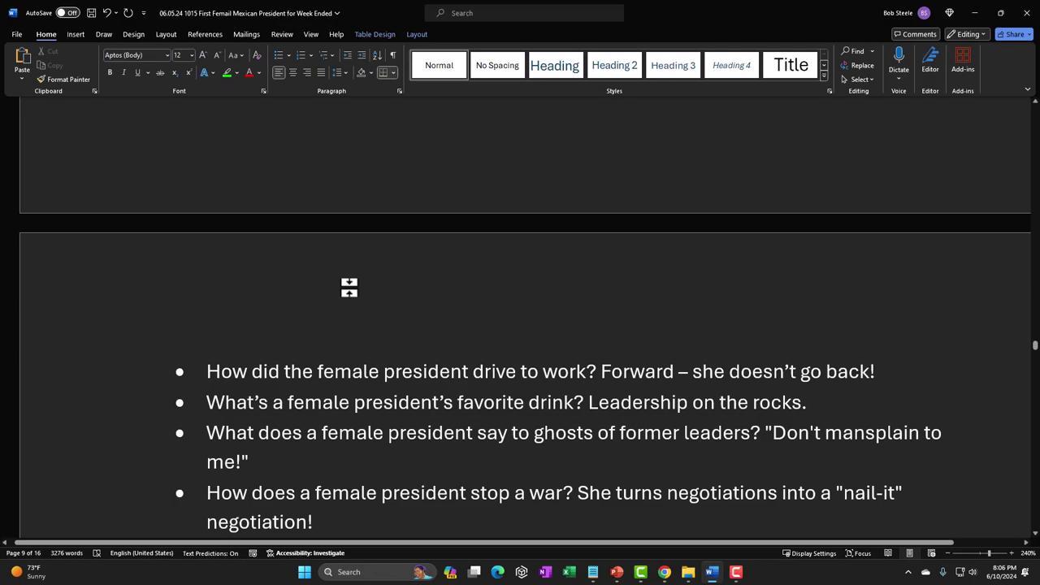
pyautogui.scroll(-12, 349, 288)
pyautogui.scroll(-15, 348, 288)
pyautogui.scroll(3, 349, 288)
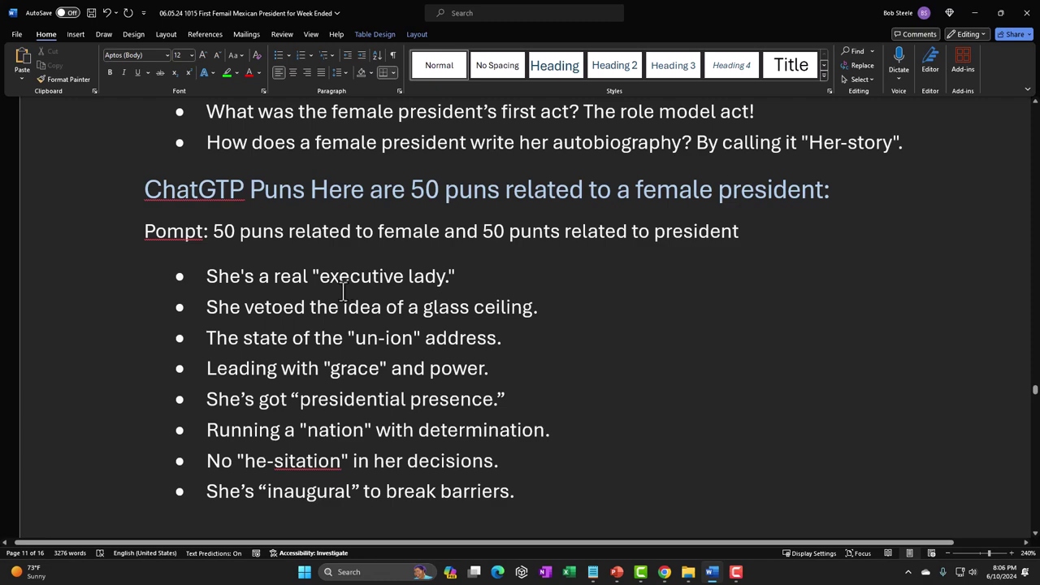
pyautogui.scroll(-10, 344, 290)
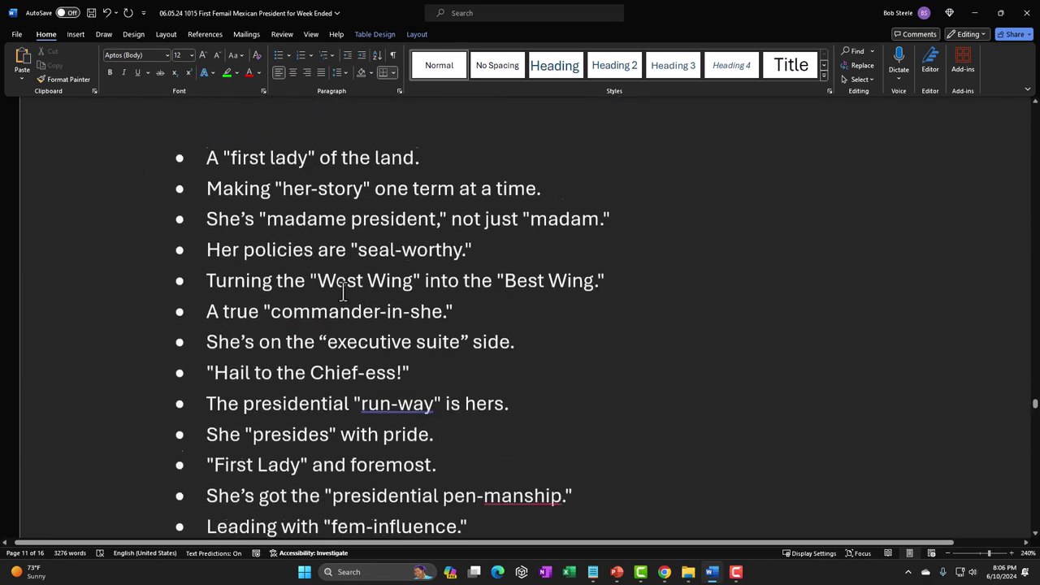